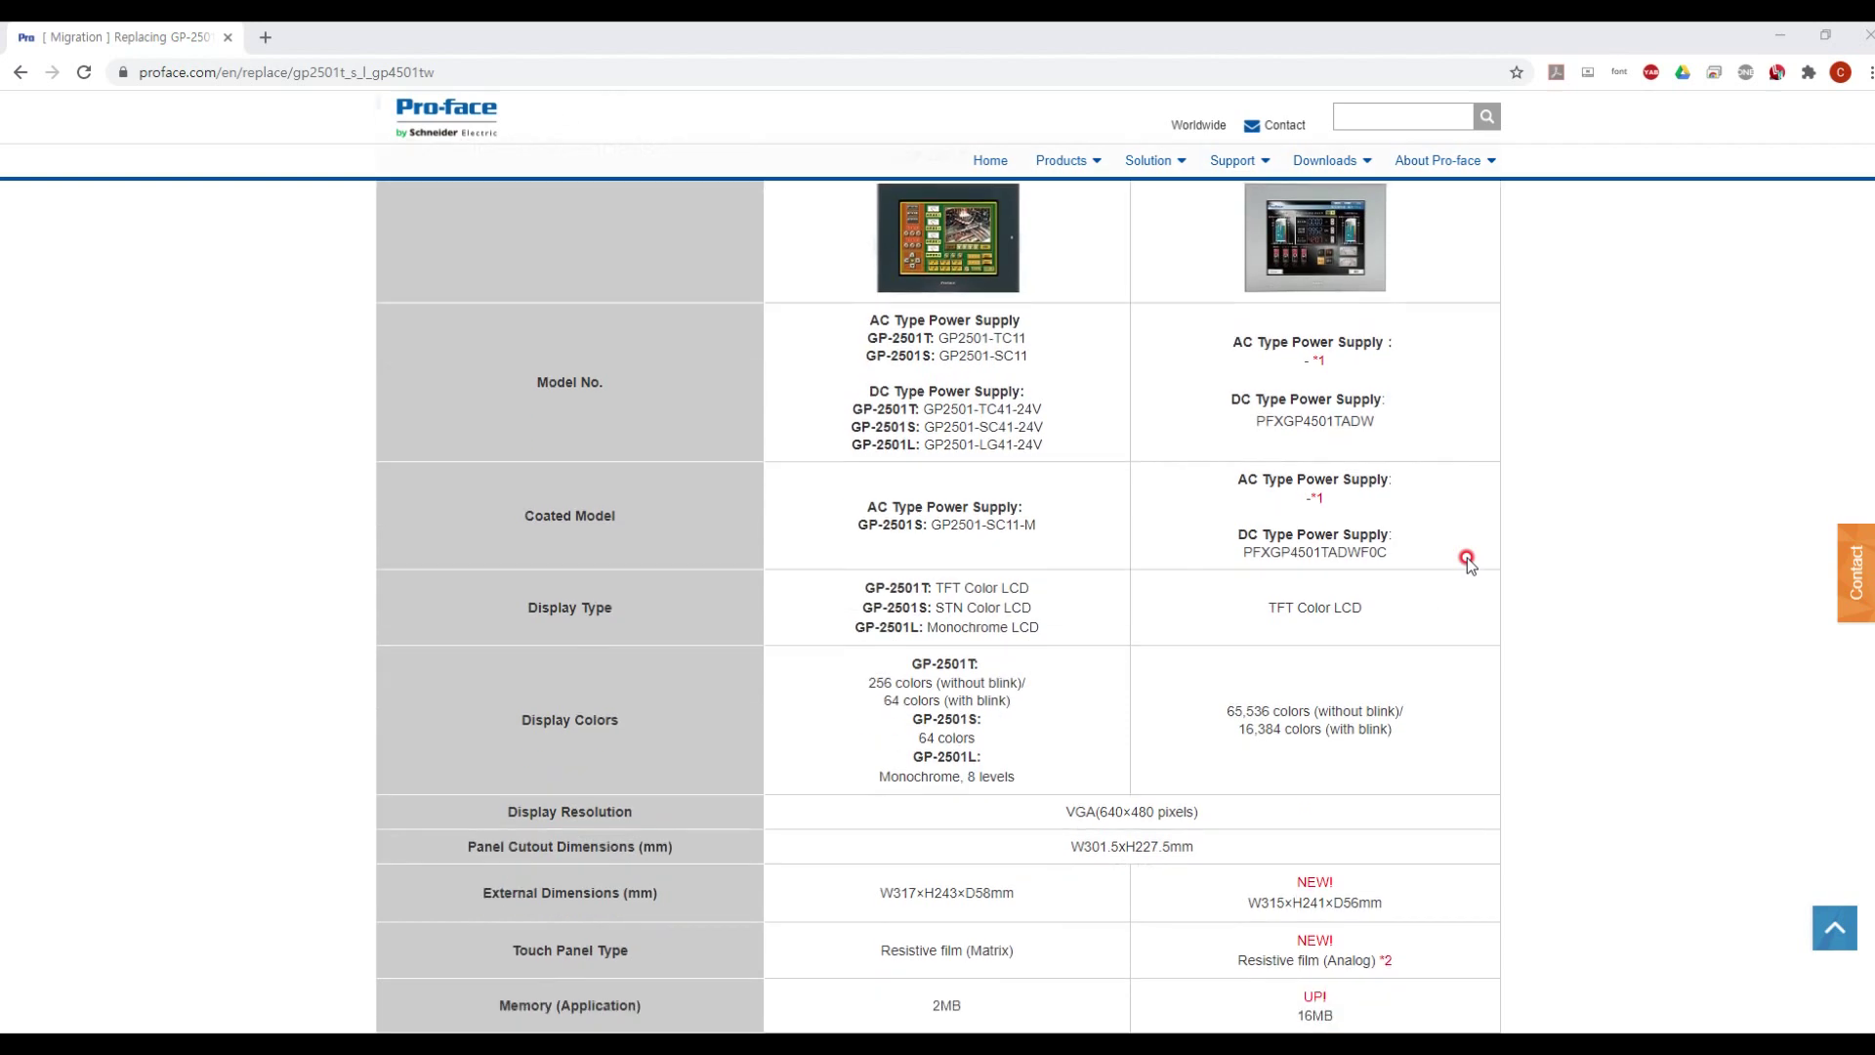
Review the specification comparison table and footnotes for replacing the GP-2501T/S/L with the GP-4501TW
scroll(1468, 563, "up", 2)
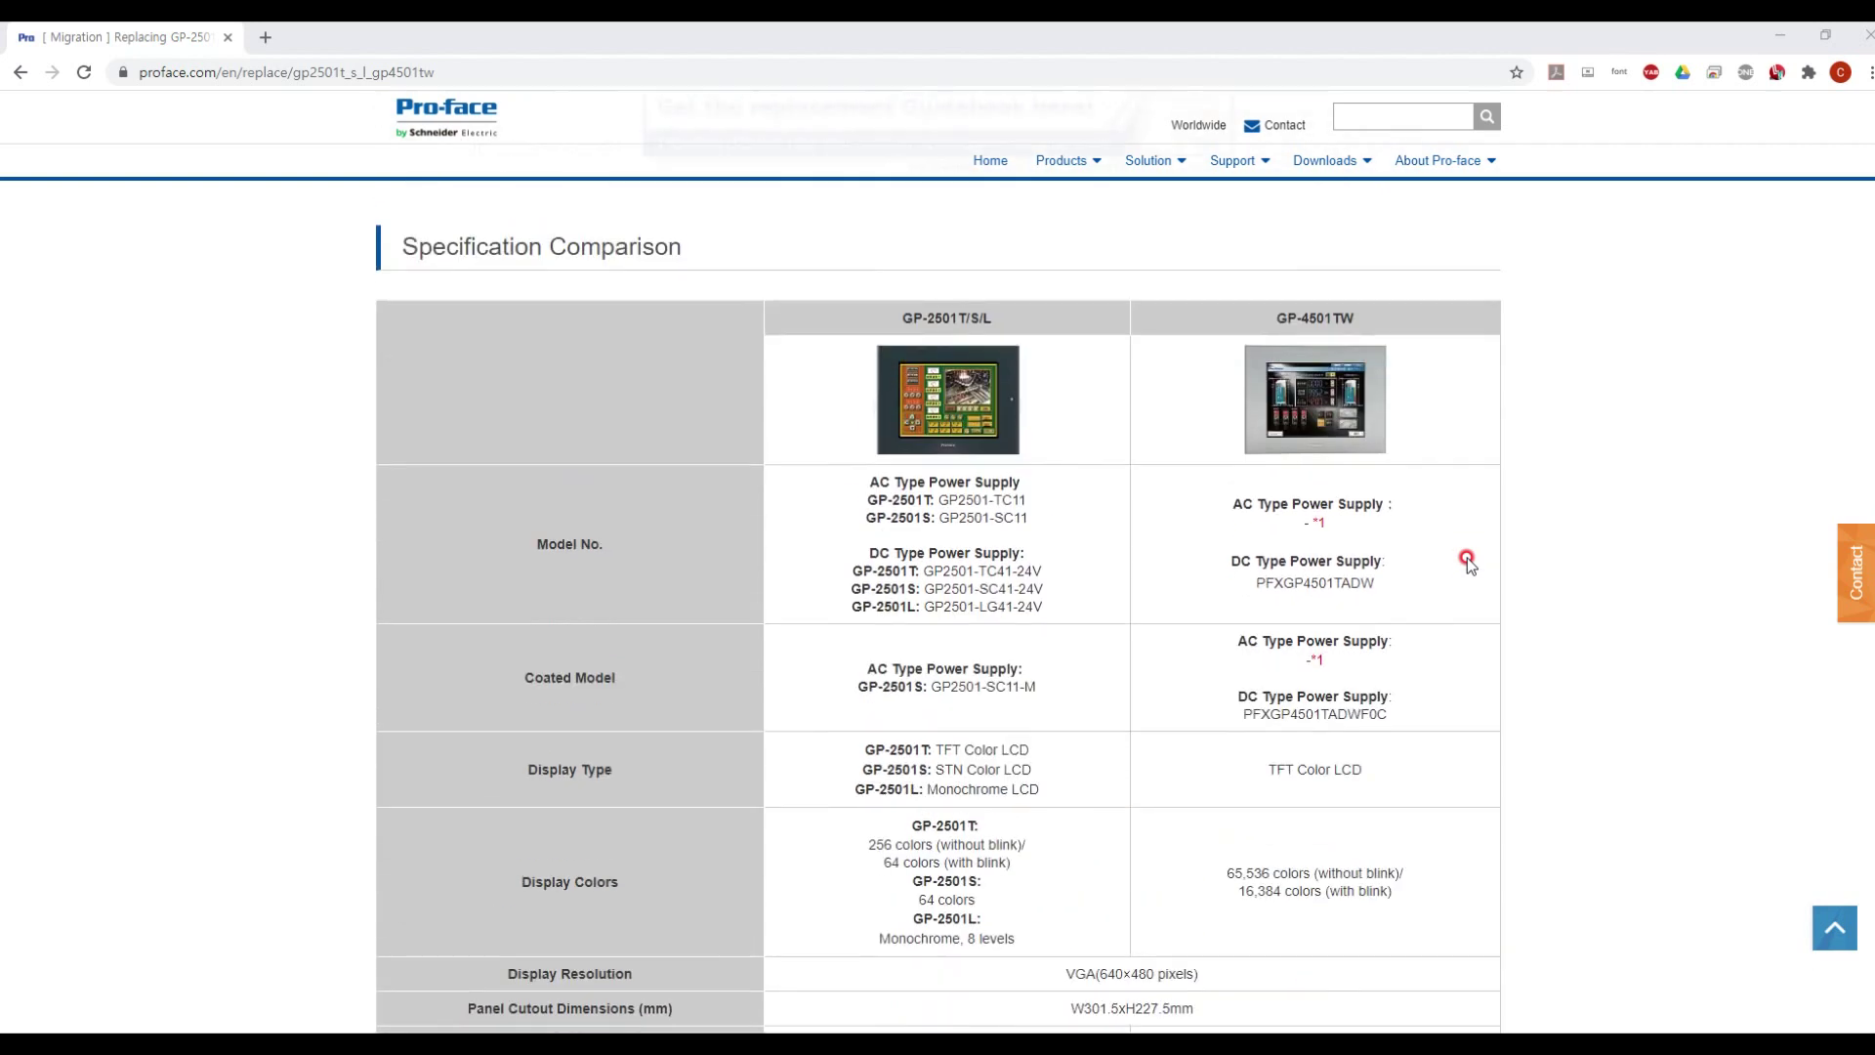
scroll(1468, 563, "down", 2)
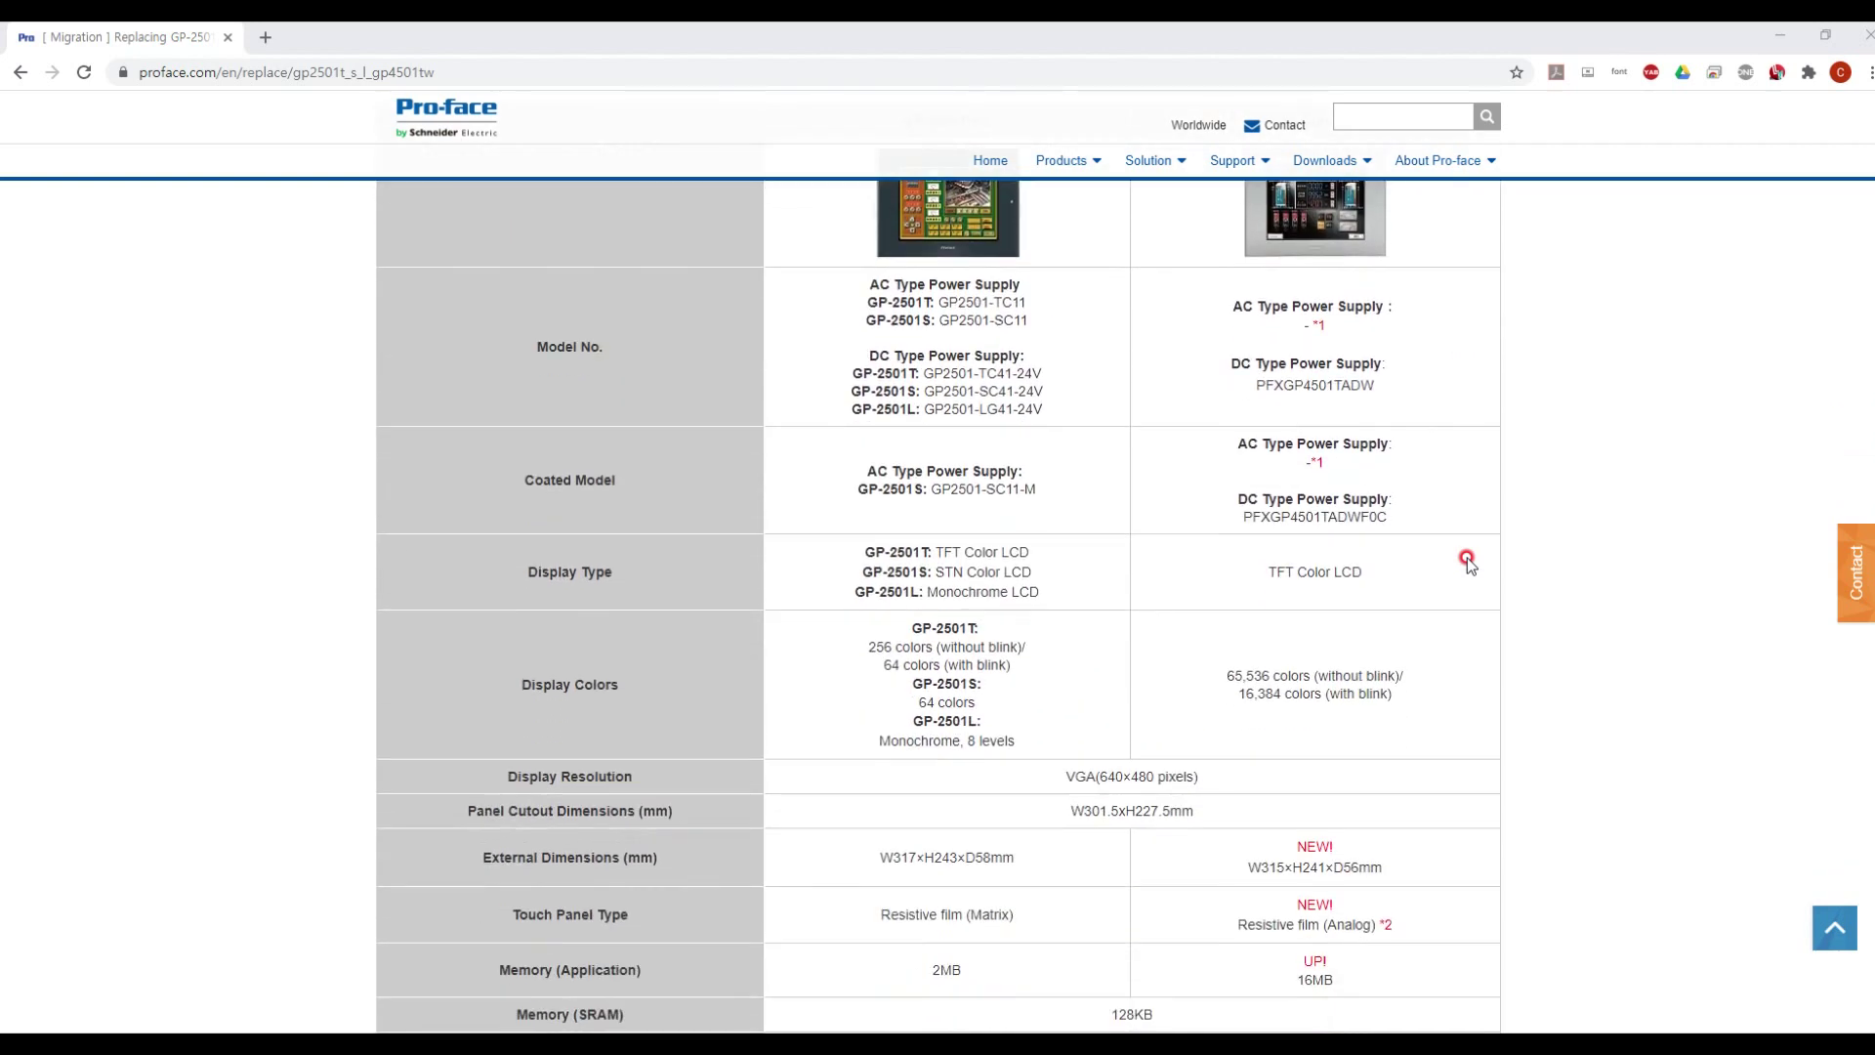
scroll(1468, 563, "down", 2)
scroll(1468, 563, "down", 2)
scroll(1467, 564, "down", 2)
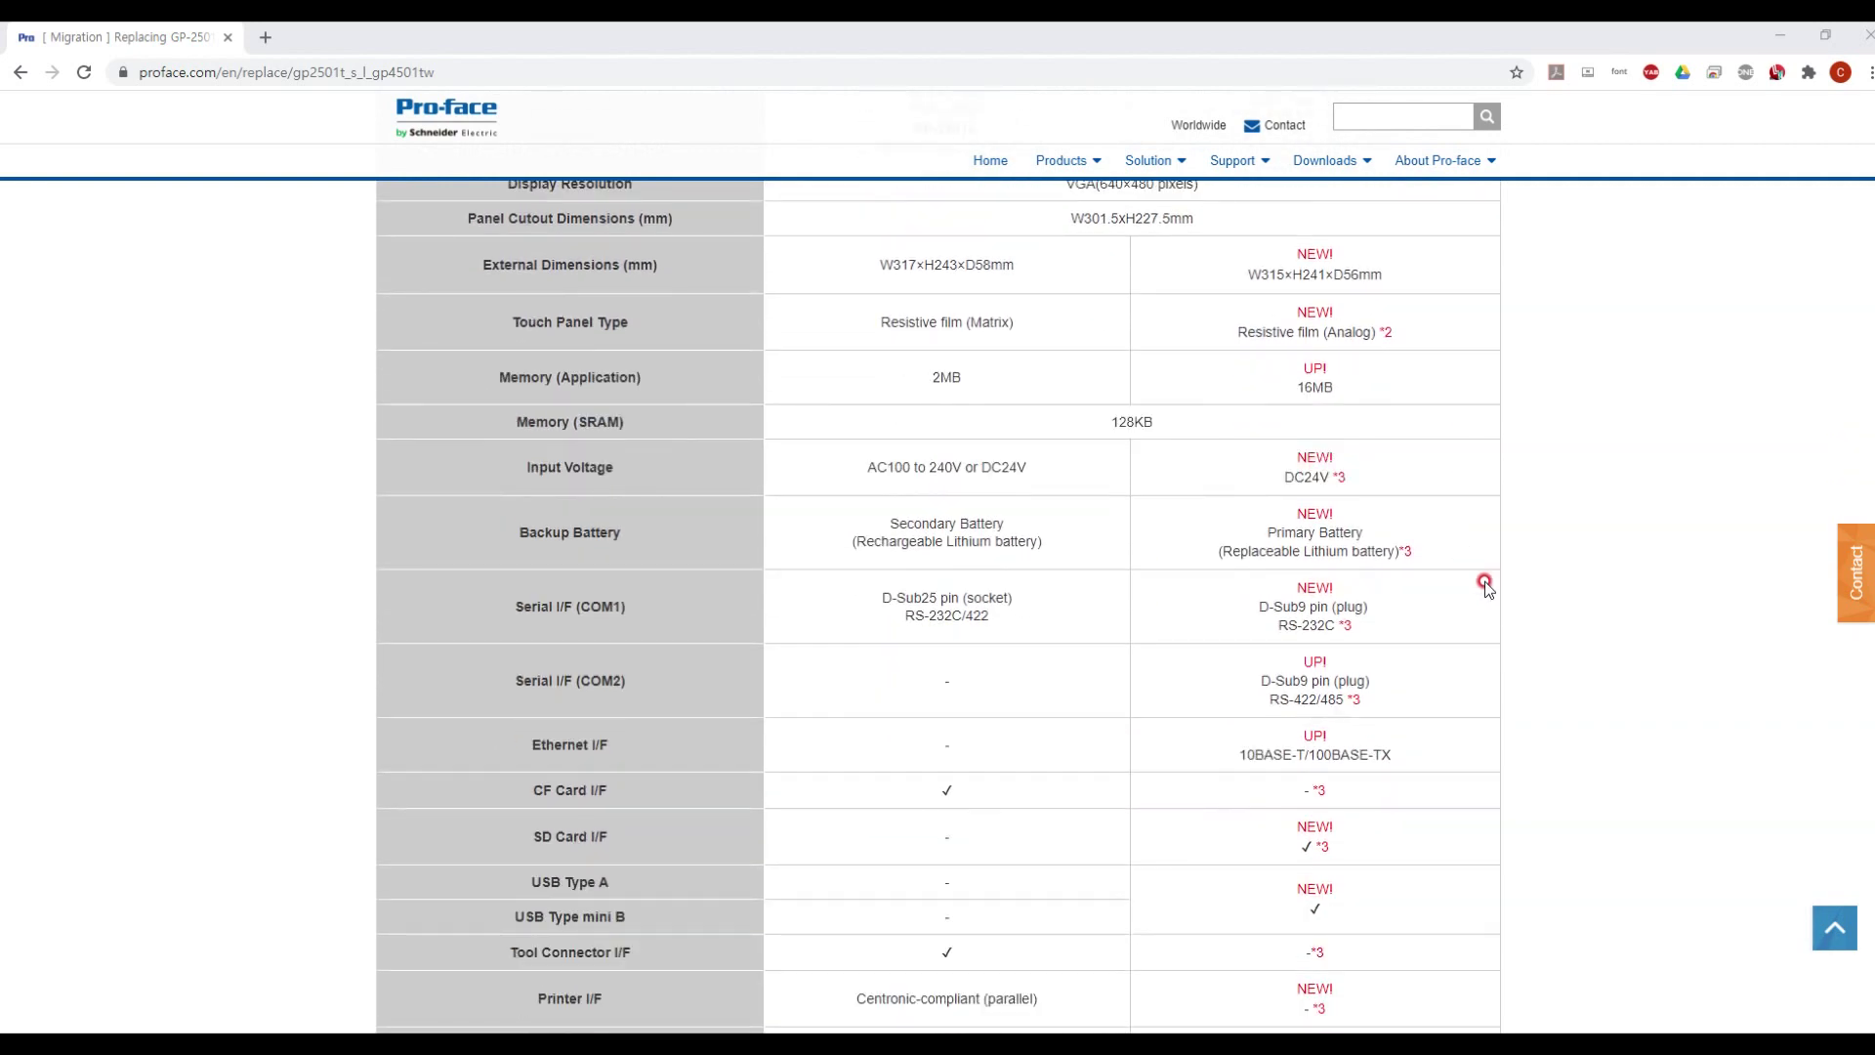
scroll(1484, 582, "down", 1)
scroll(1484, 582, "down", 2)
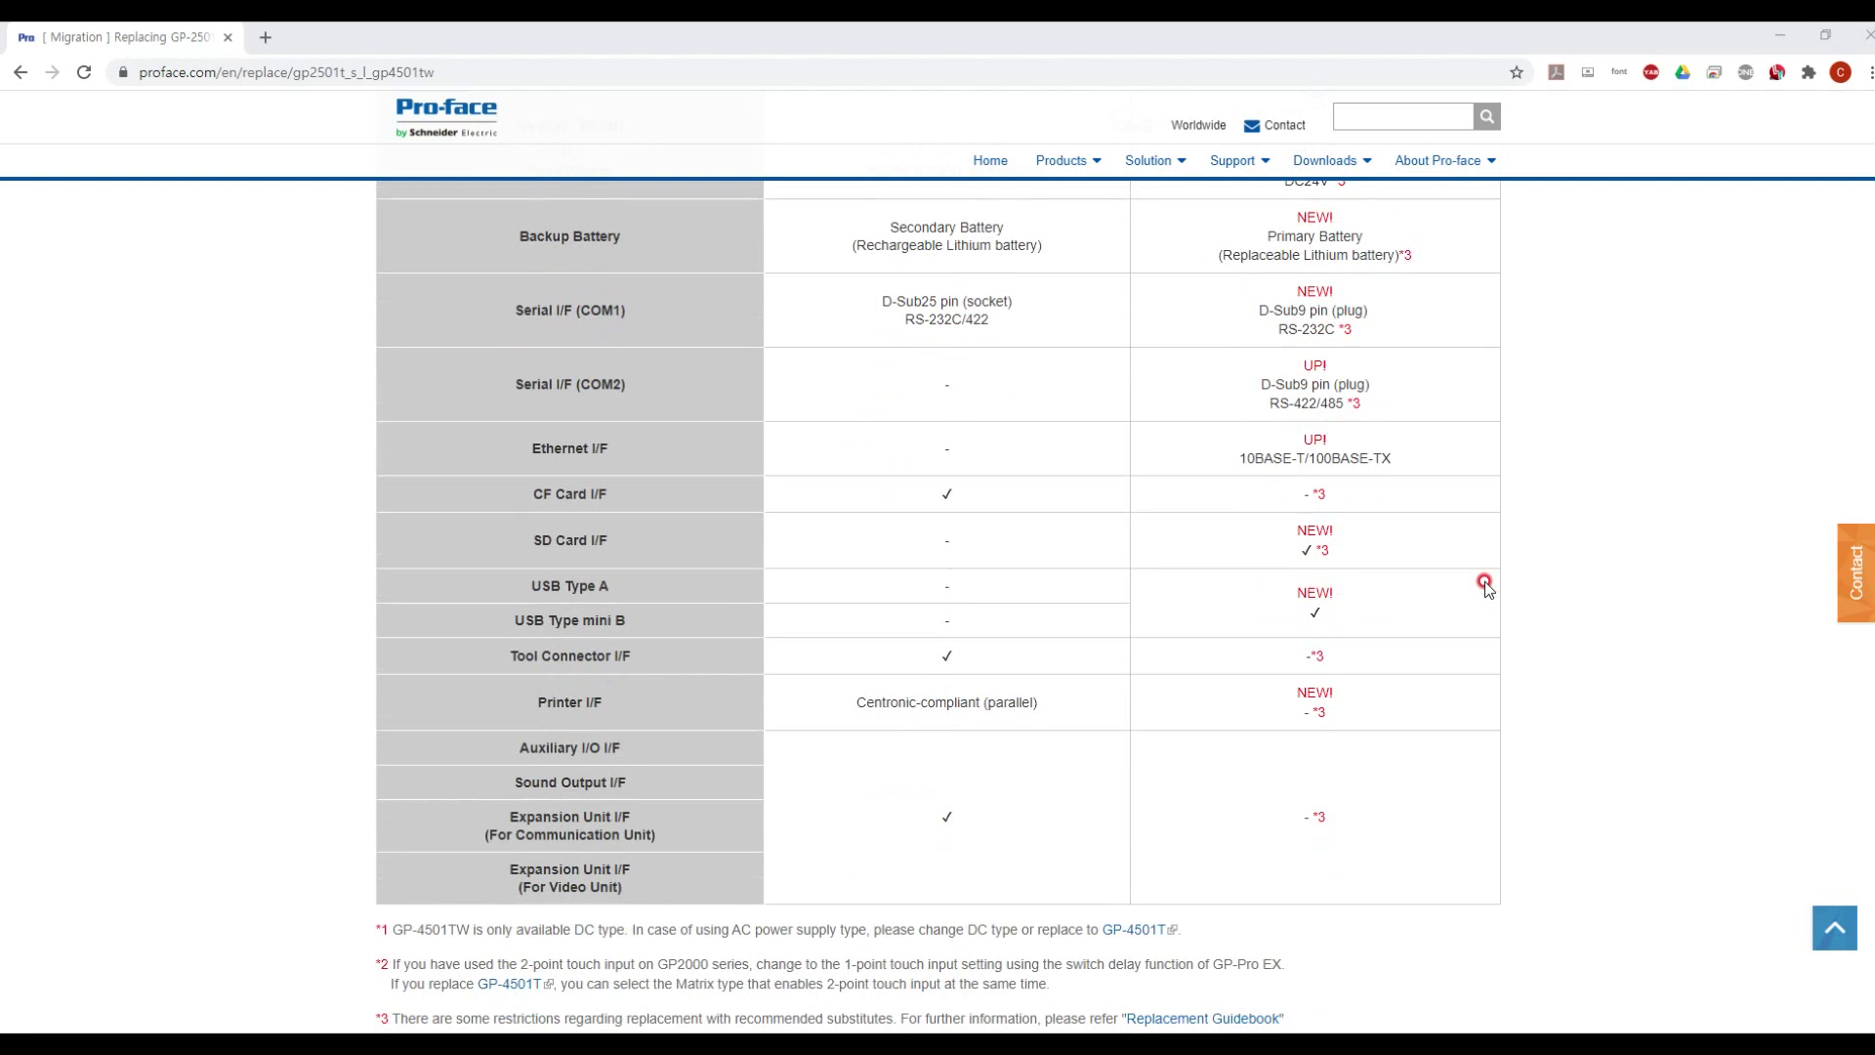
scroll(1484, 582, "down", 2)
scroll(1485, 582, "down", 1)
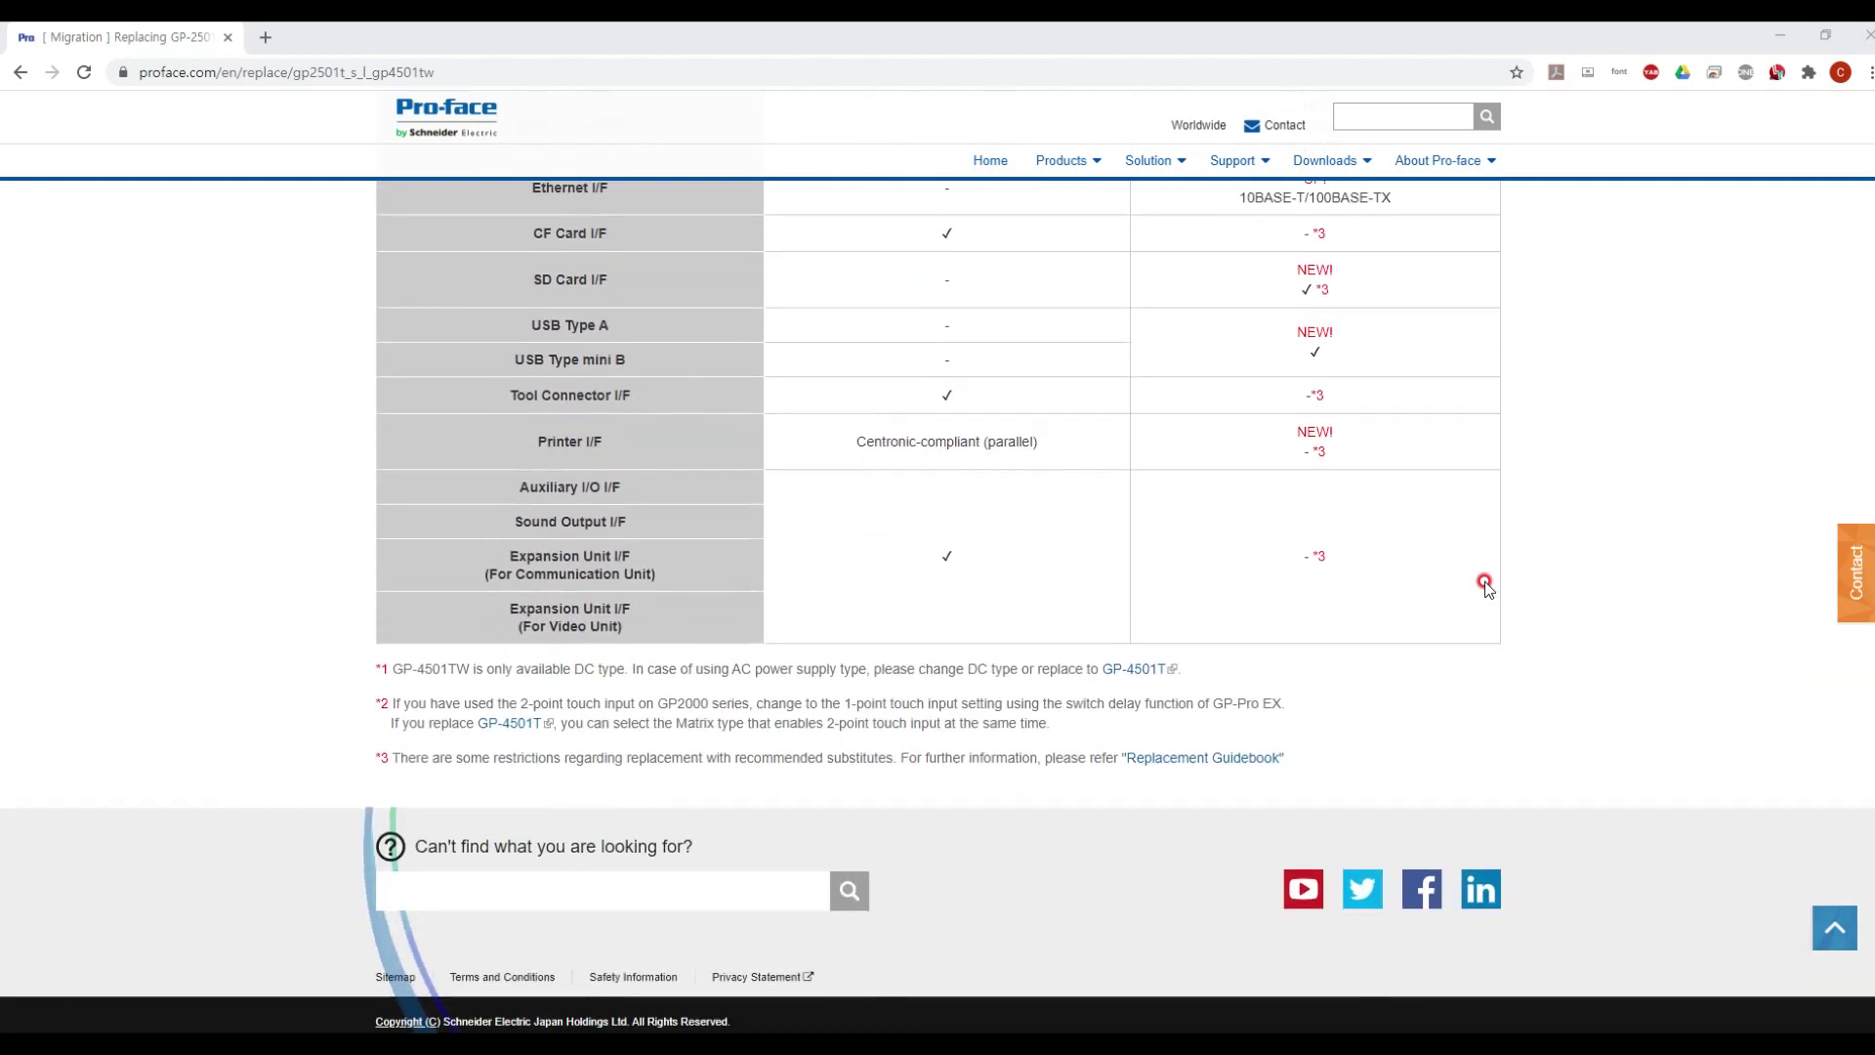
key("Home")
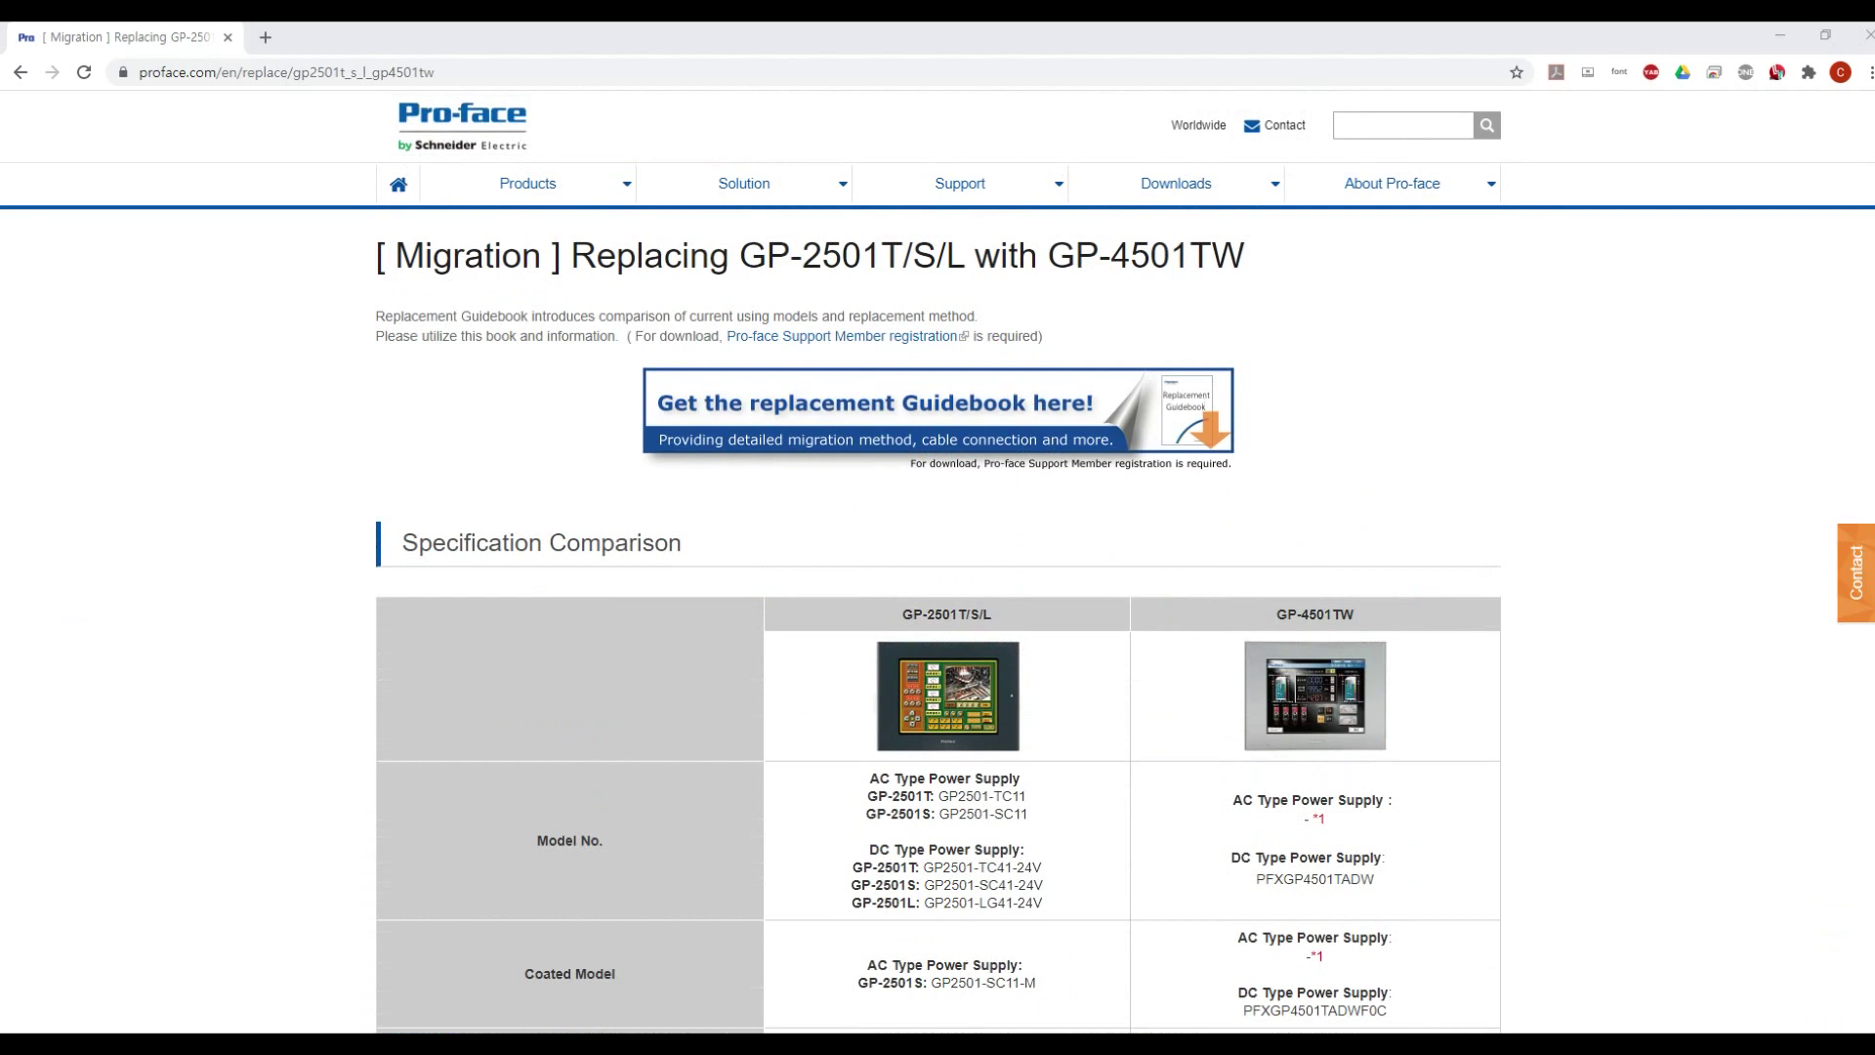
Switch to the Project Converter from the GP-Pro EX 4.09 program group
key("super")
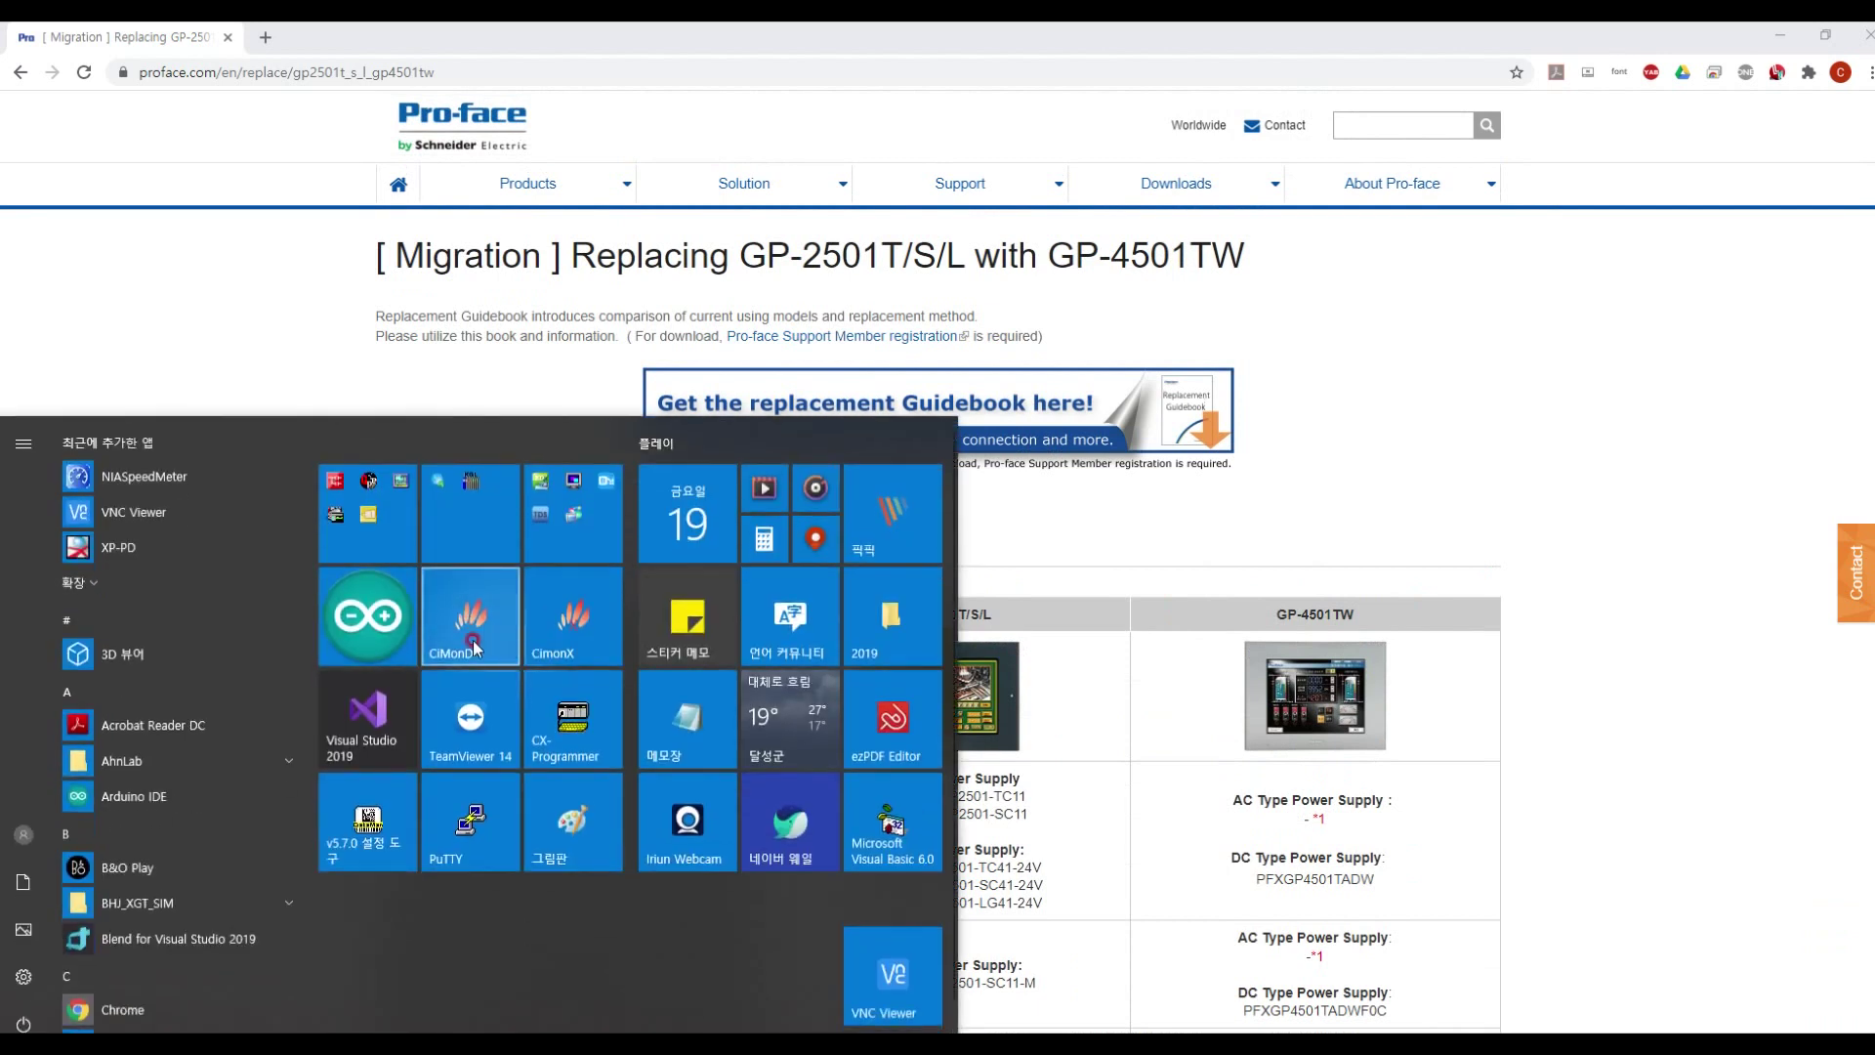
scroll(164, 910, "down", 5)
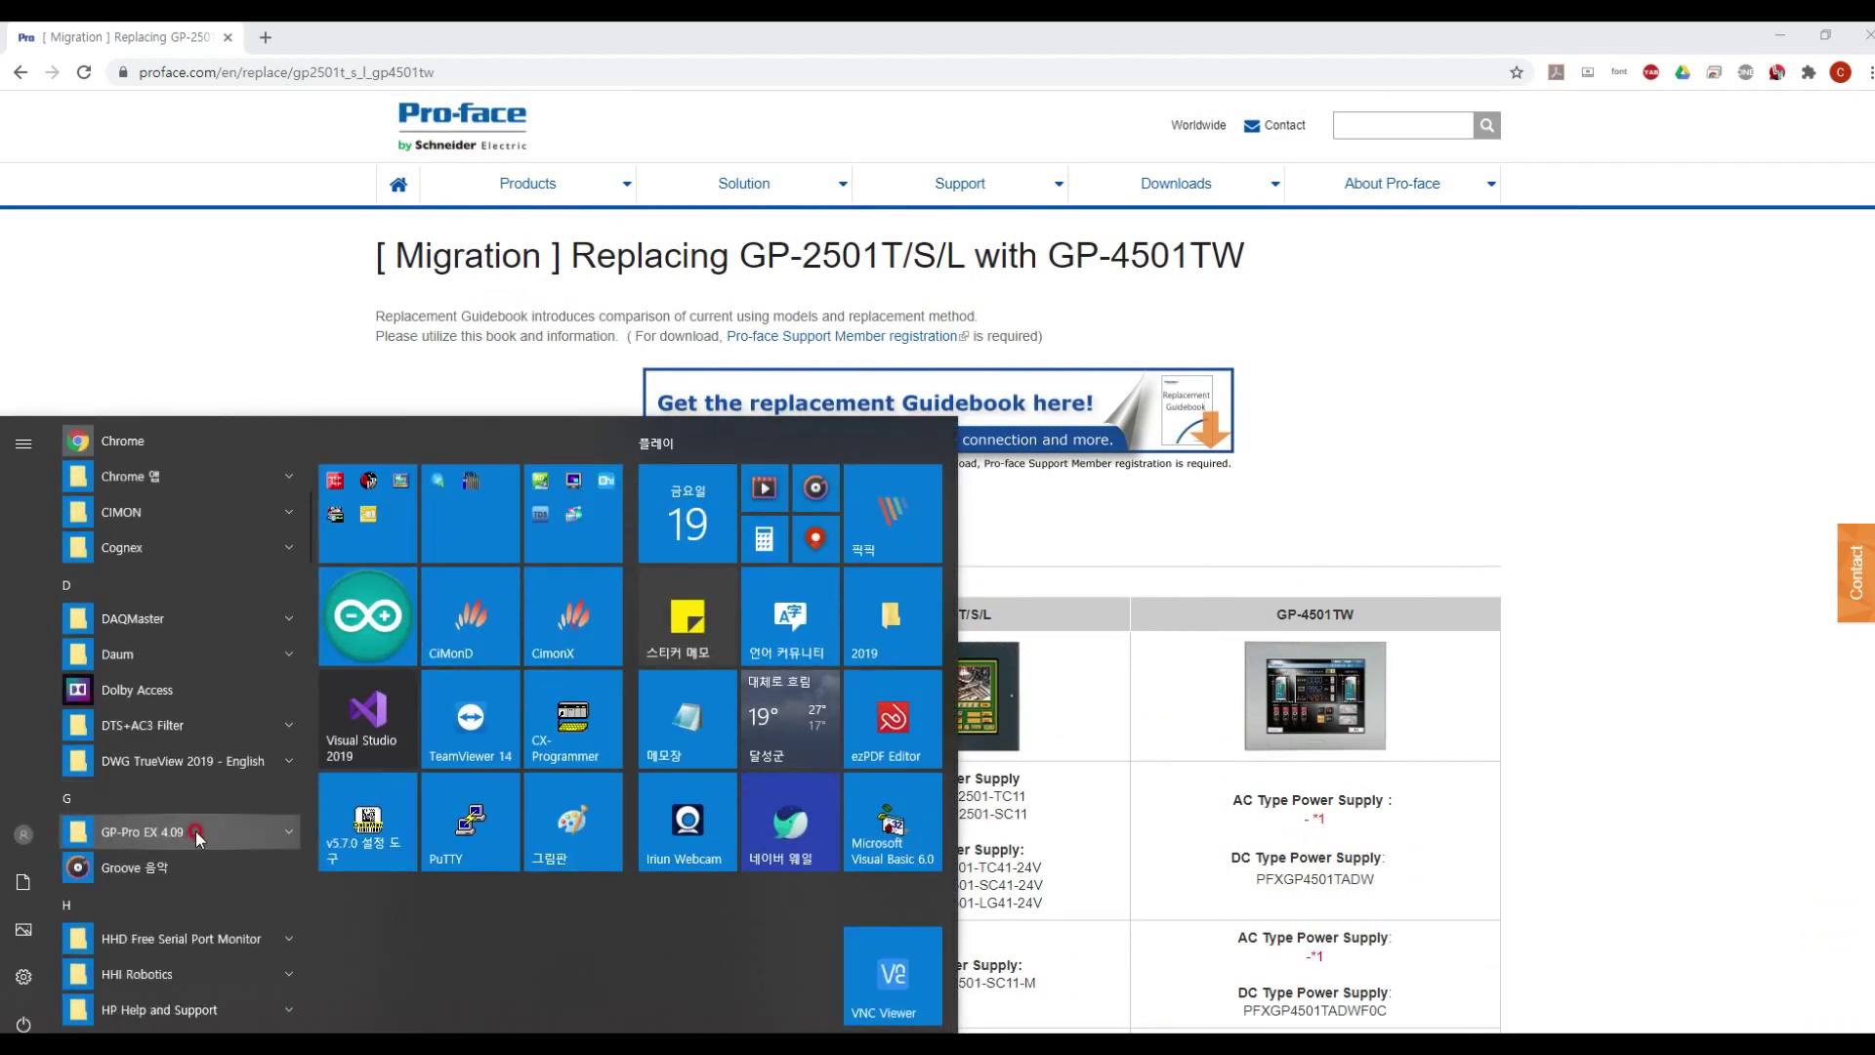
left_click(197, 832)
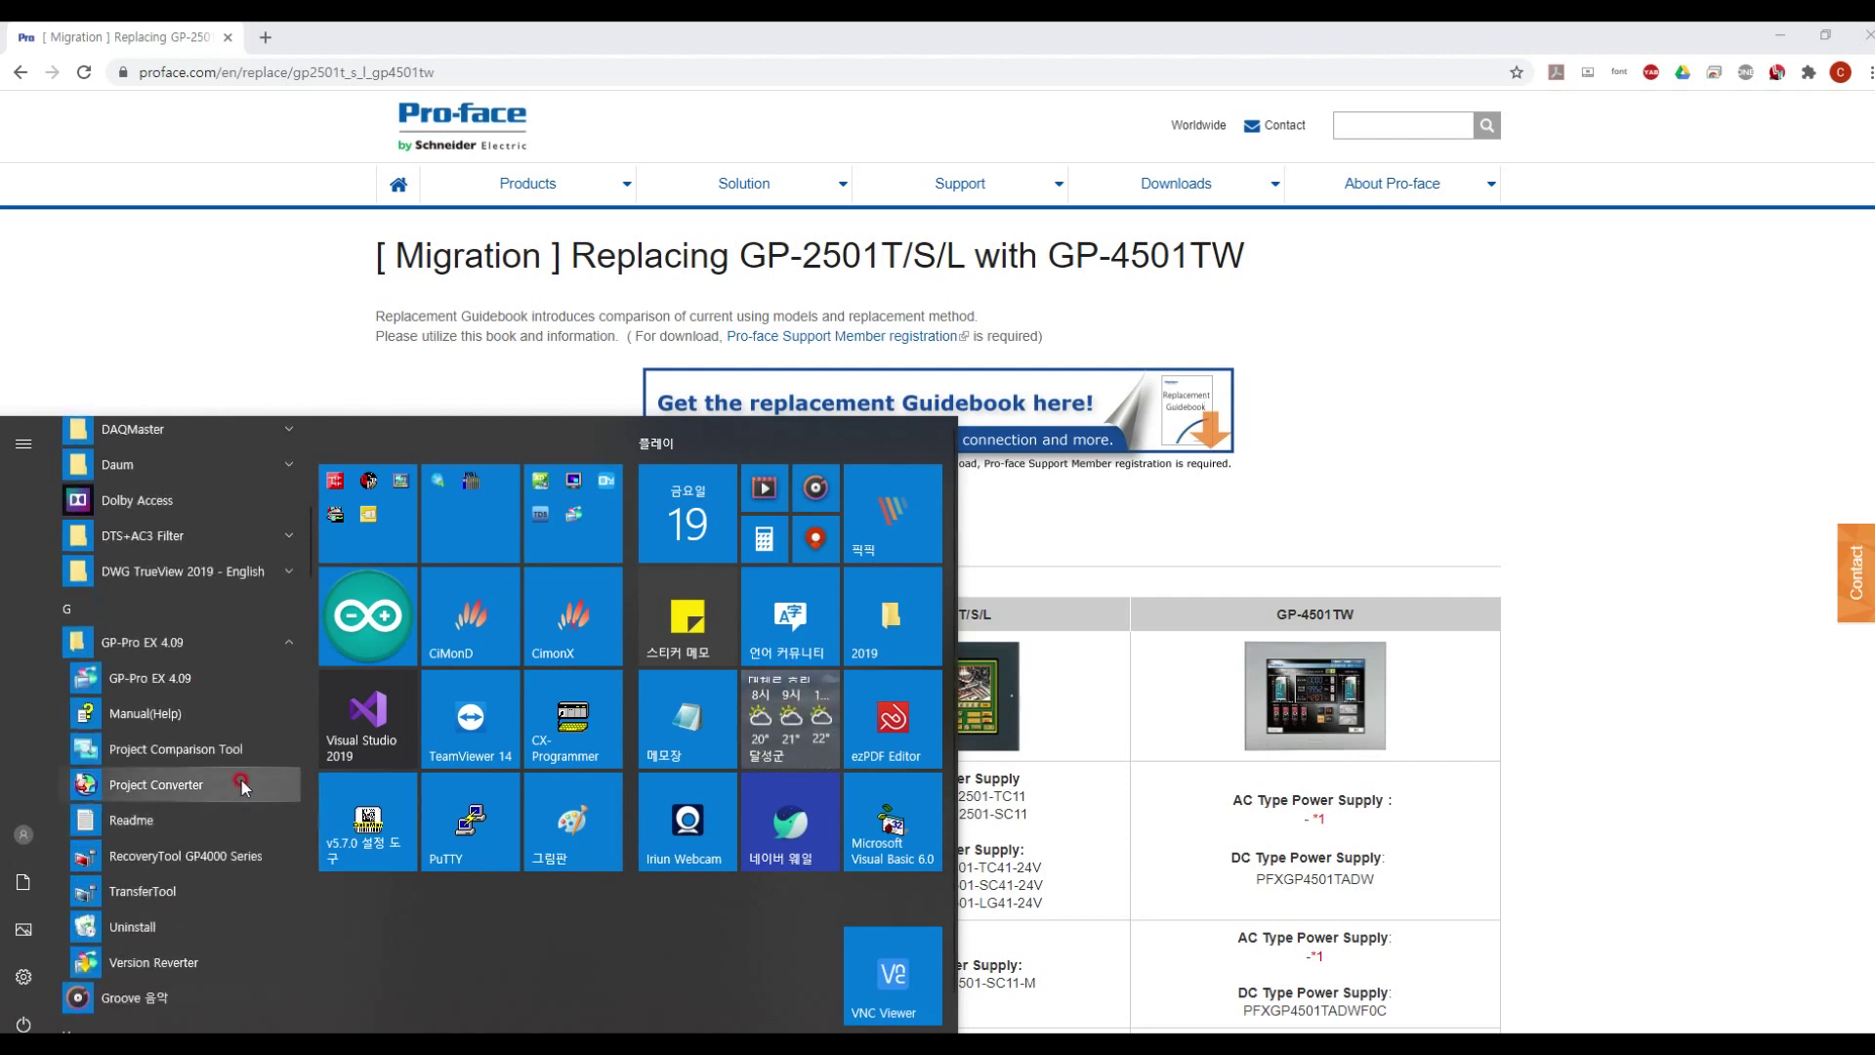
left_click(241, 787)
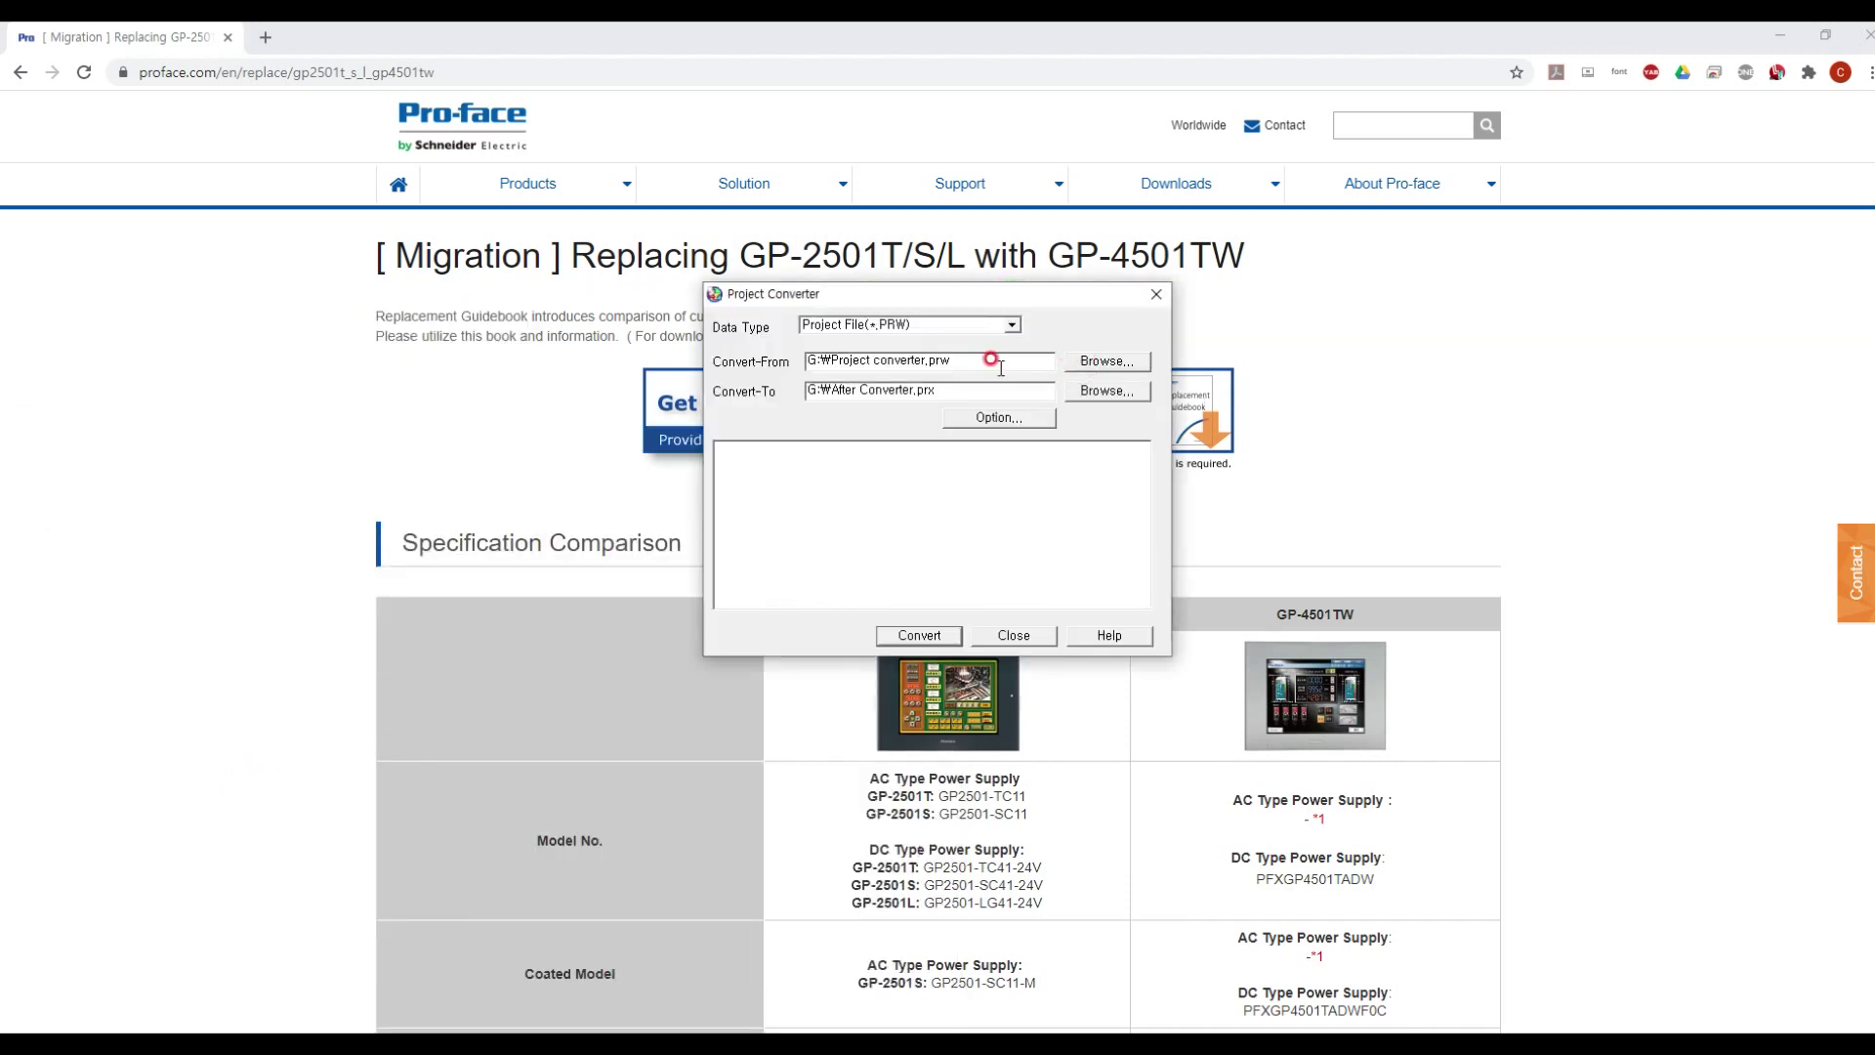
Choose the Project converter file on drive G: as the project to convert from
left_click(1079, 360)
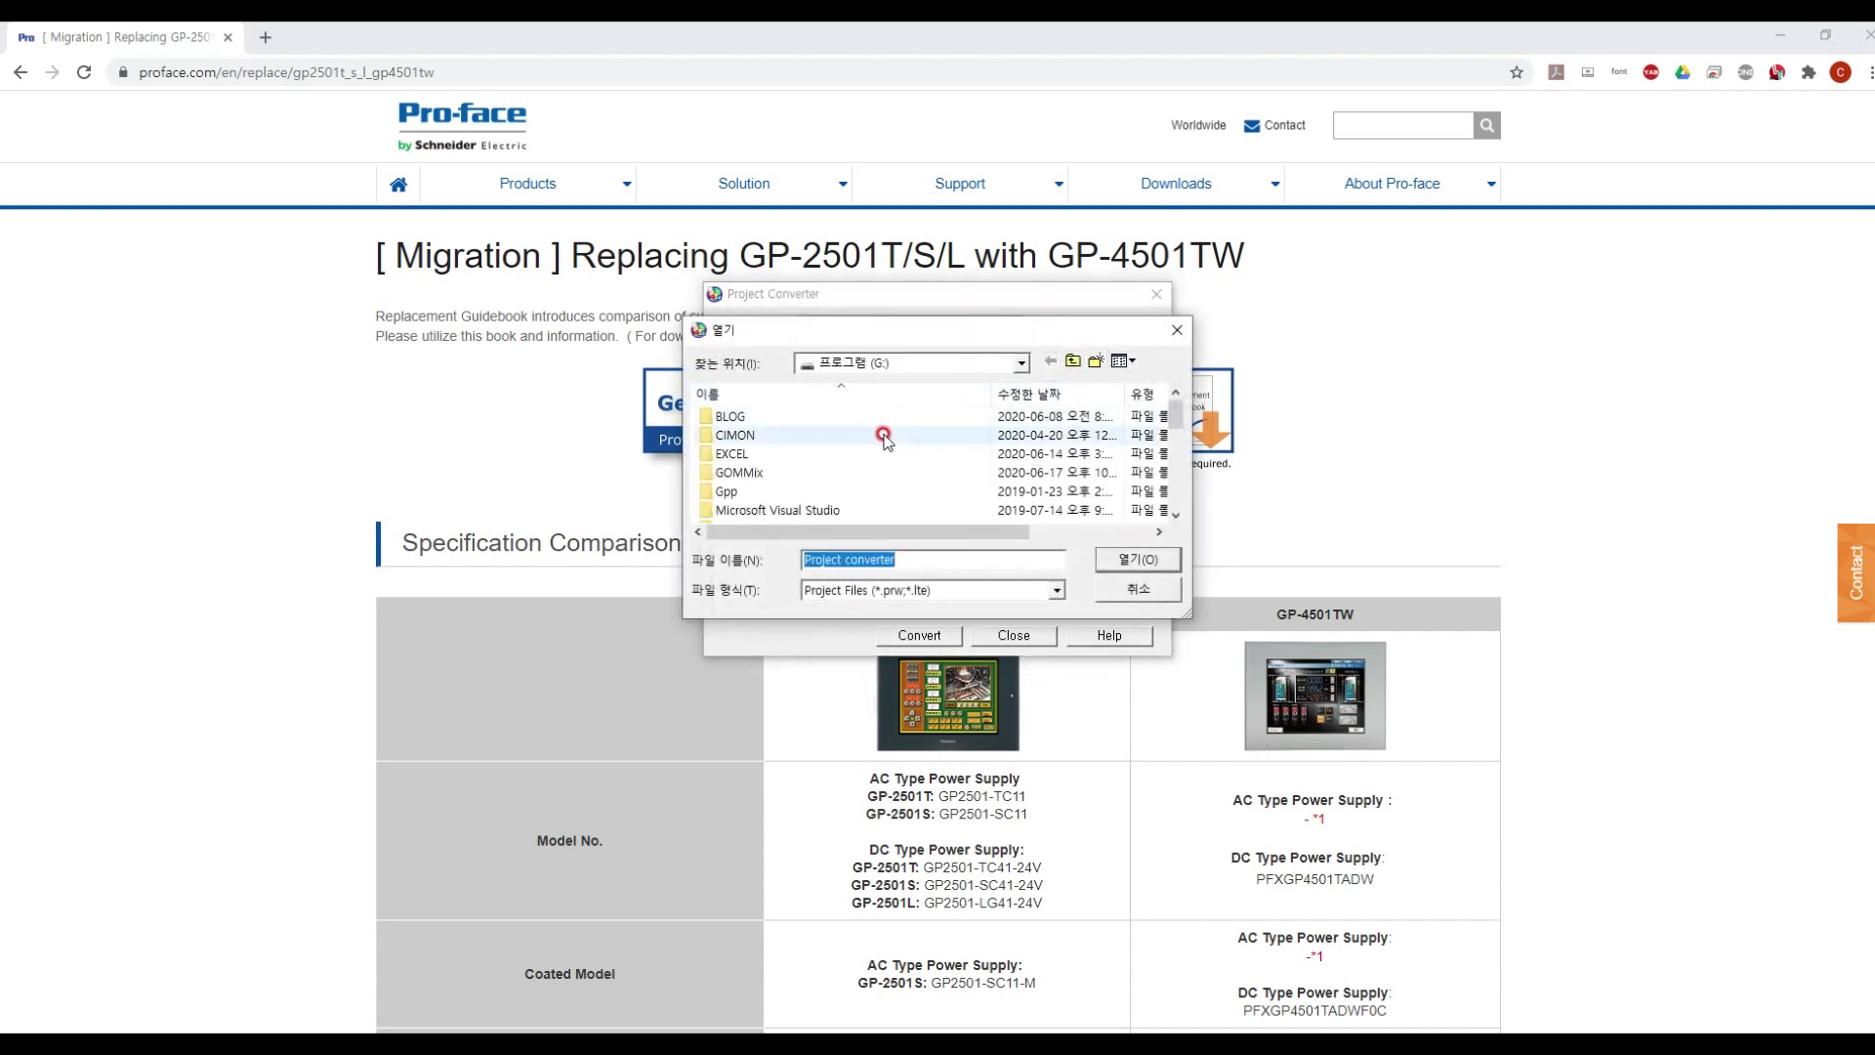
scroll(883, 436, "down", 5)
left_click(840, 511)
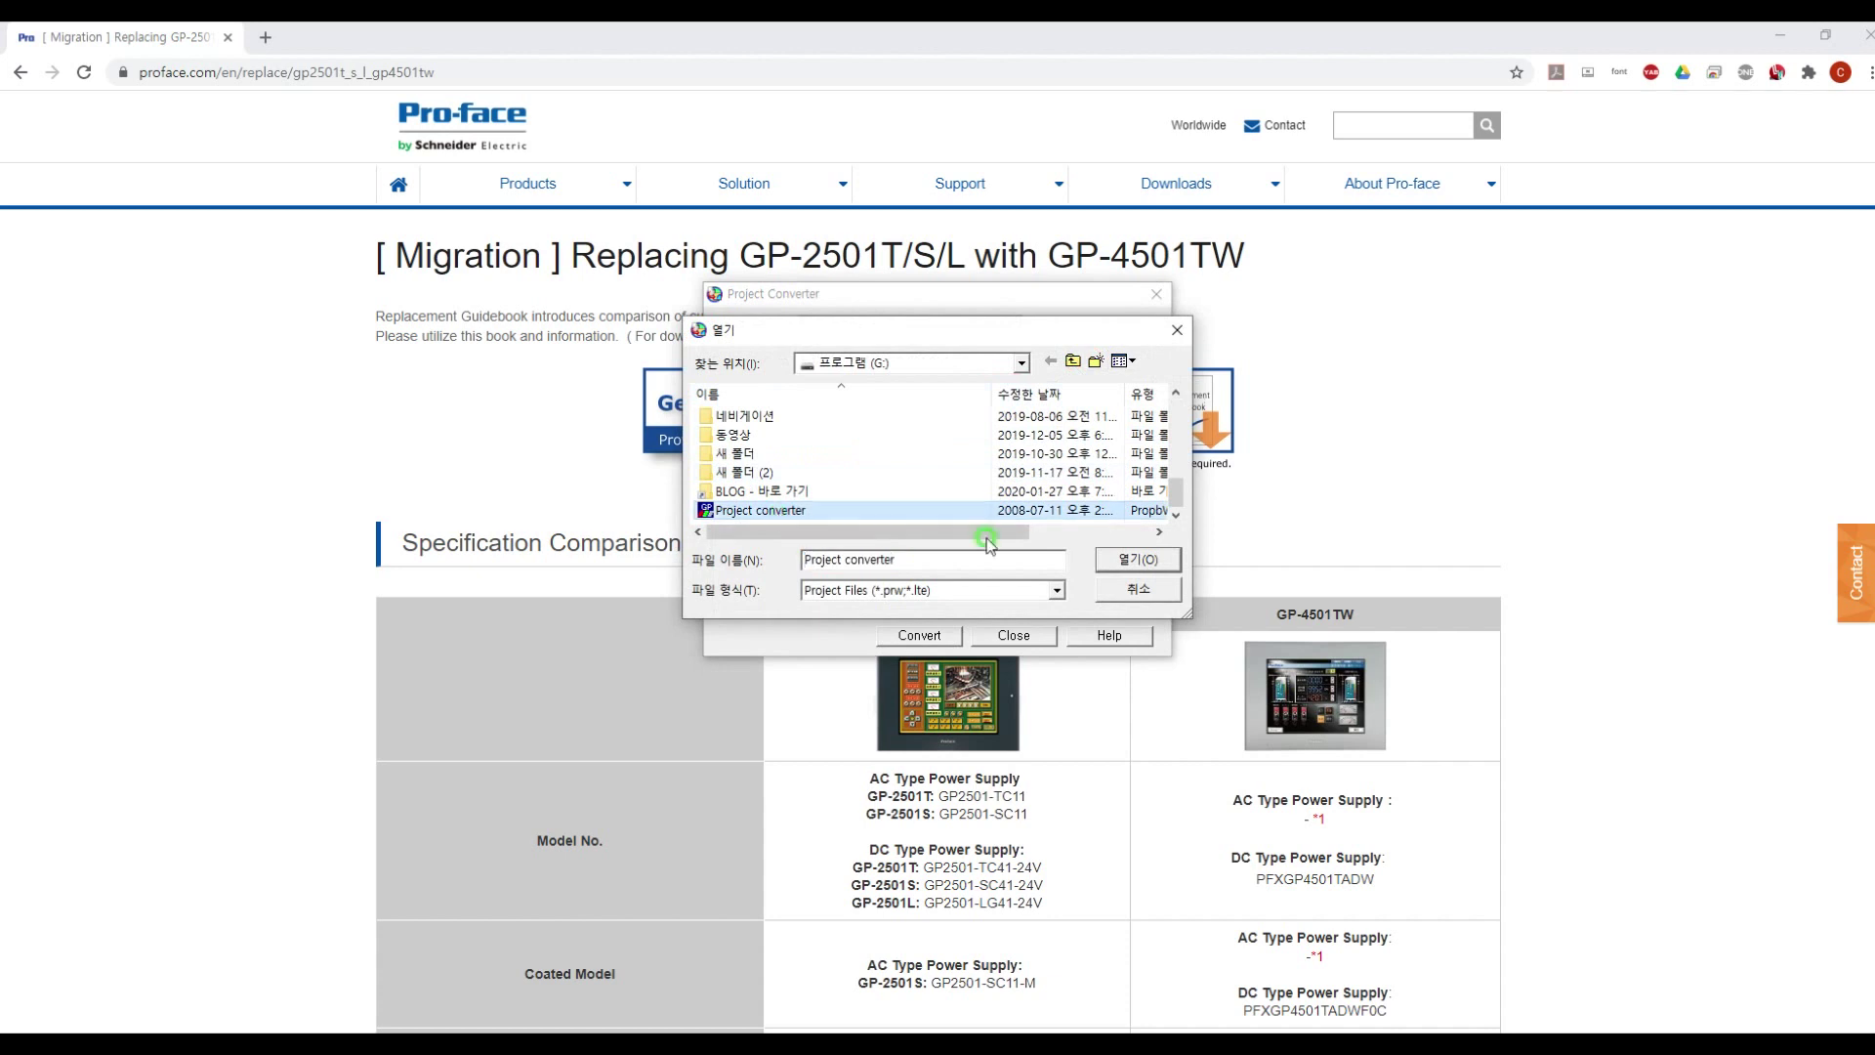
left_click(1164, 557)
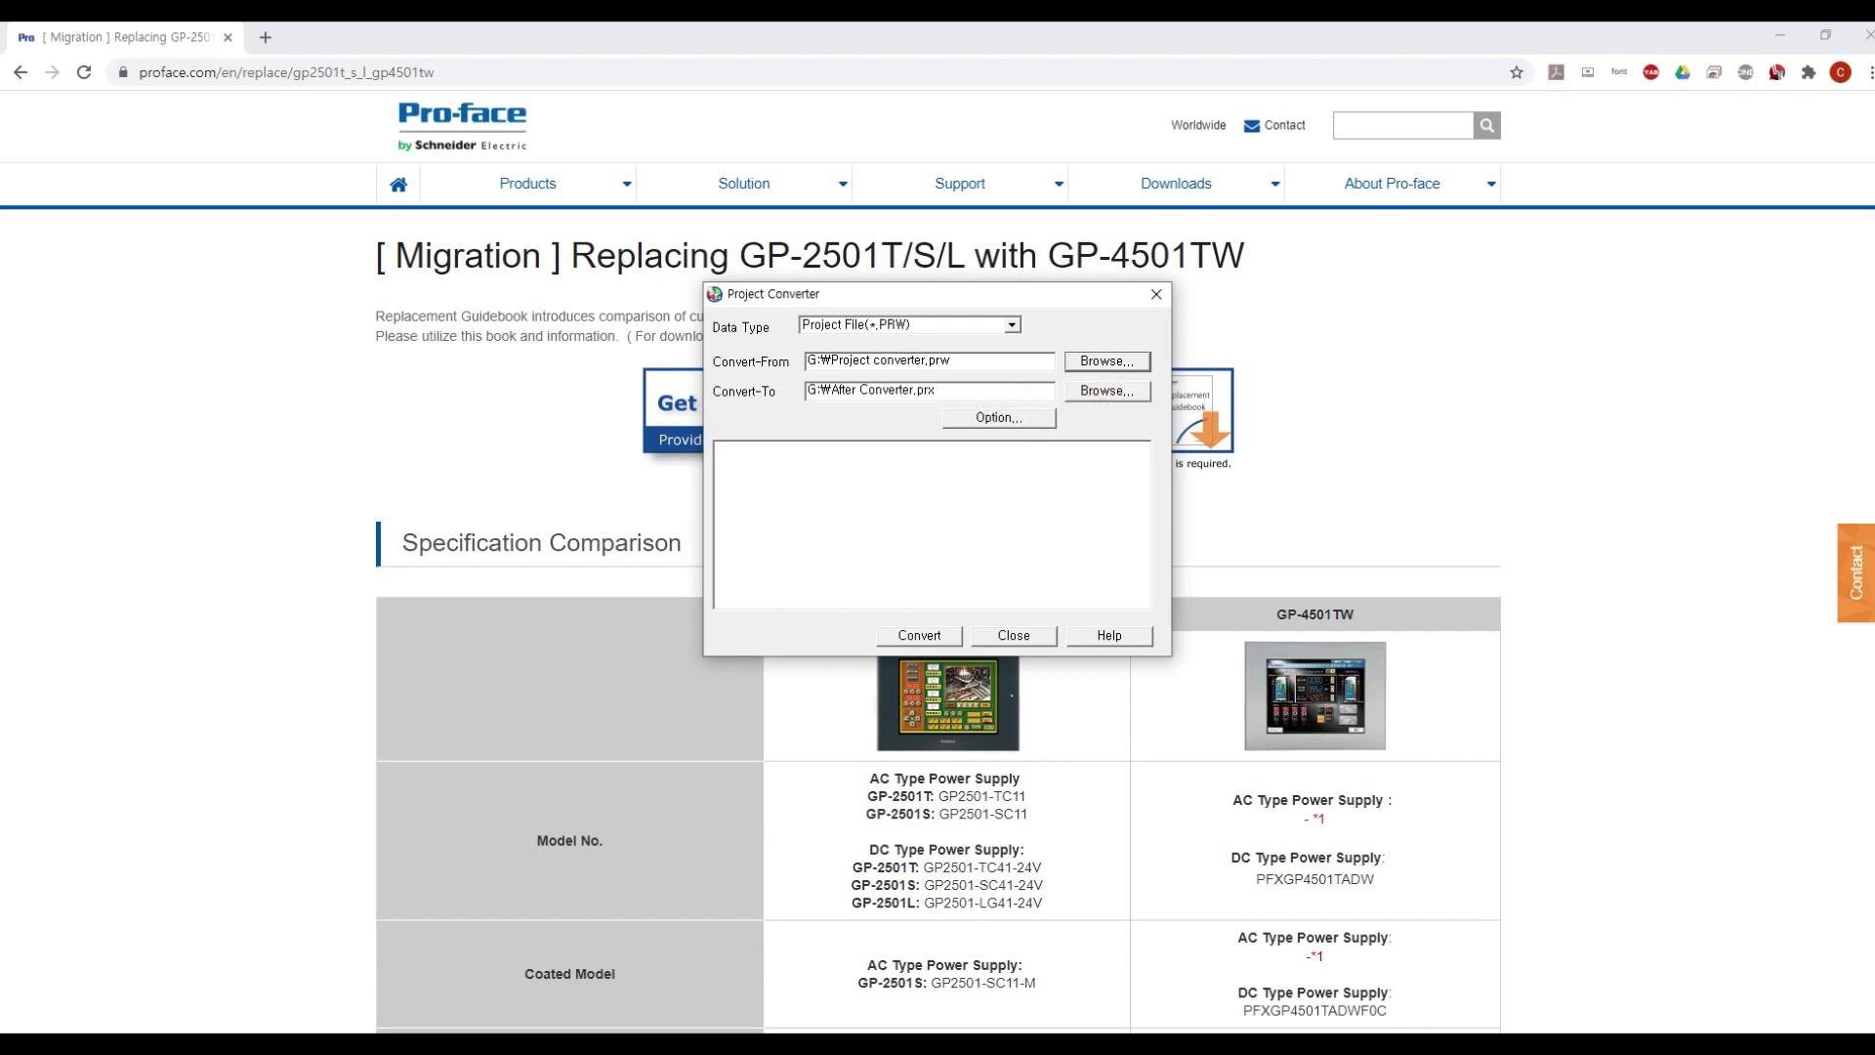
Convert the project to G:\After Converter.prx for the GP-4501TW model, overwriting the existing file and acknowledging the port warning
left_click(1383, 391)
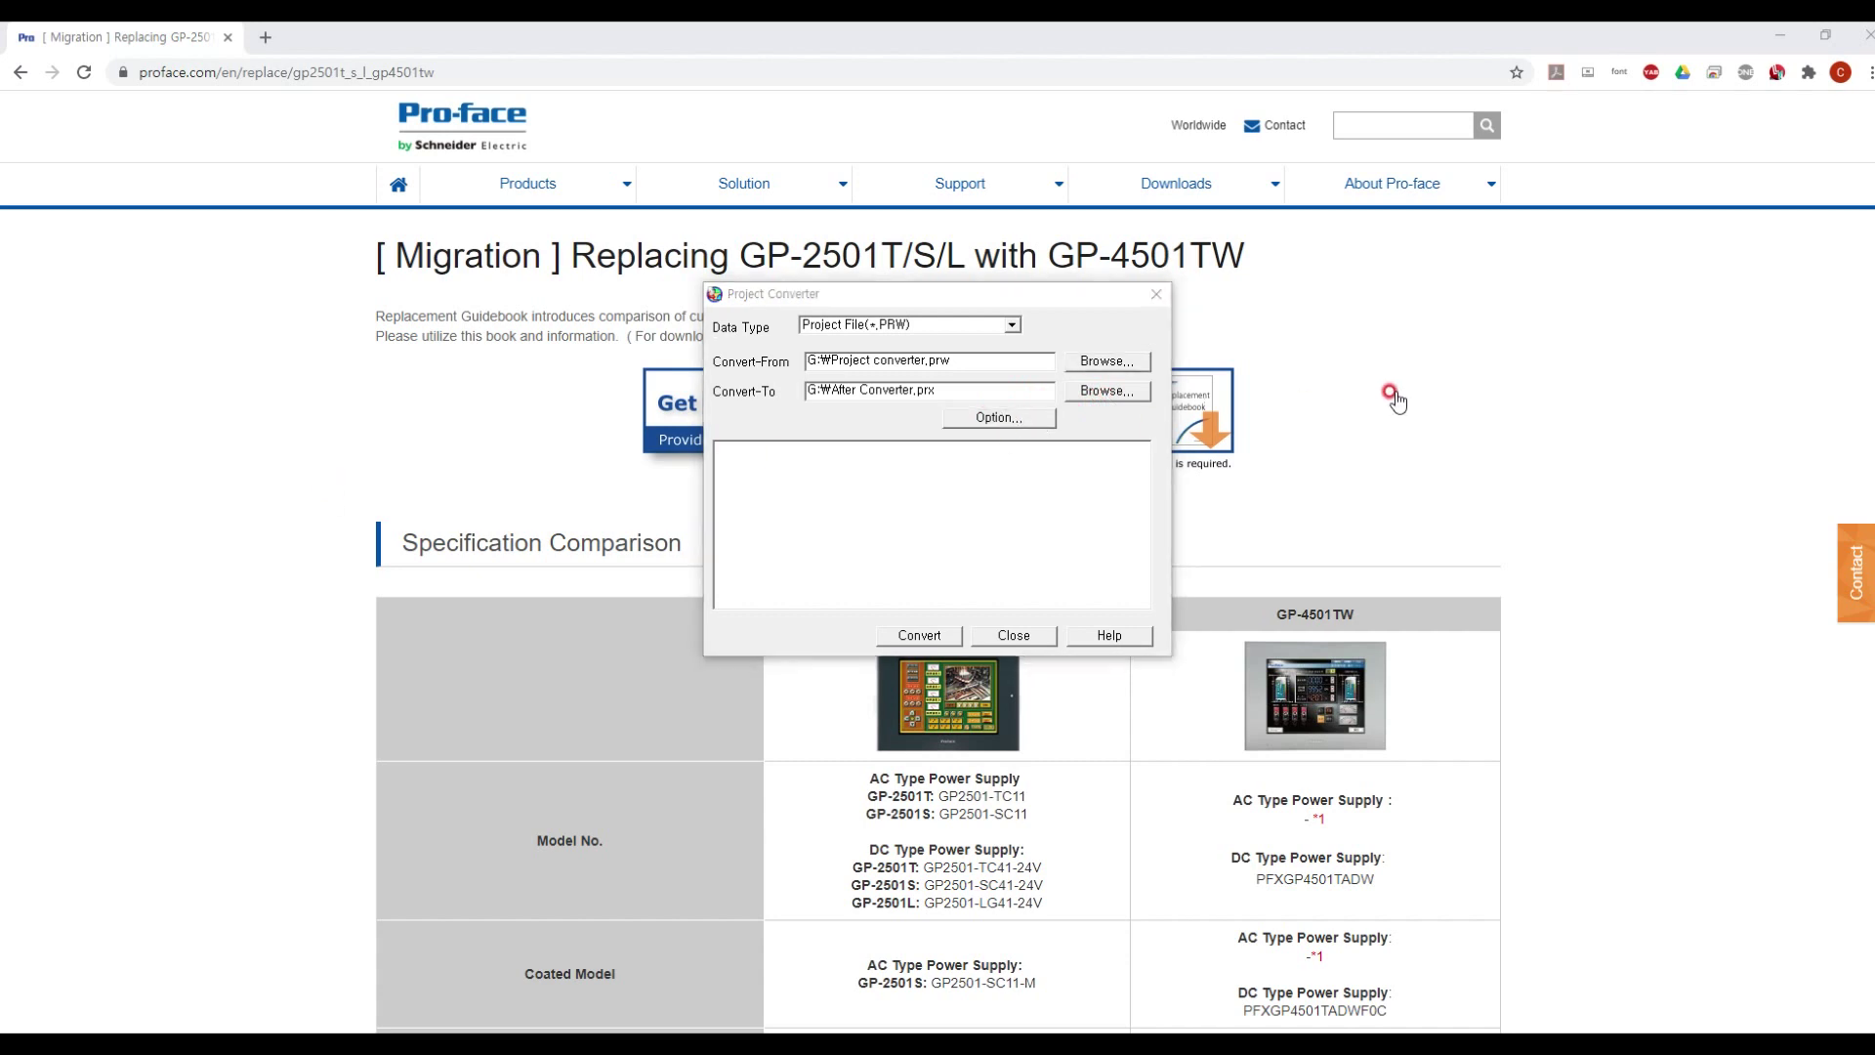
left_click(1109, 389)
left_click(926, 634)
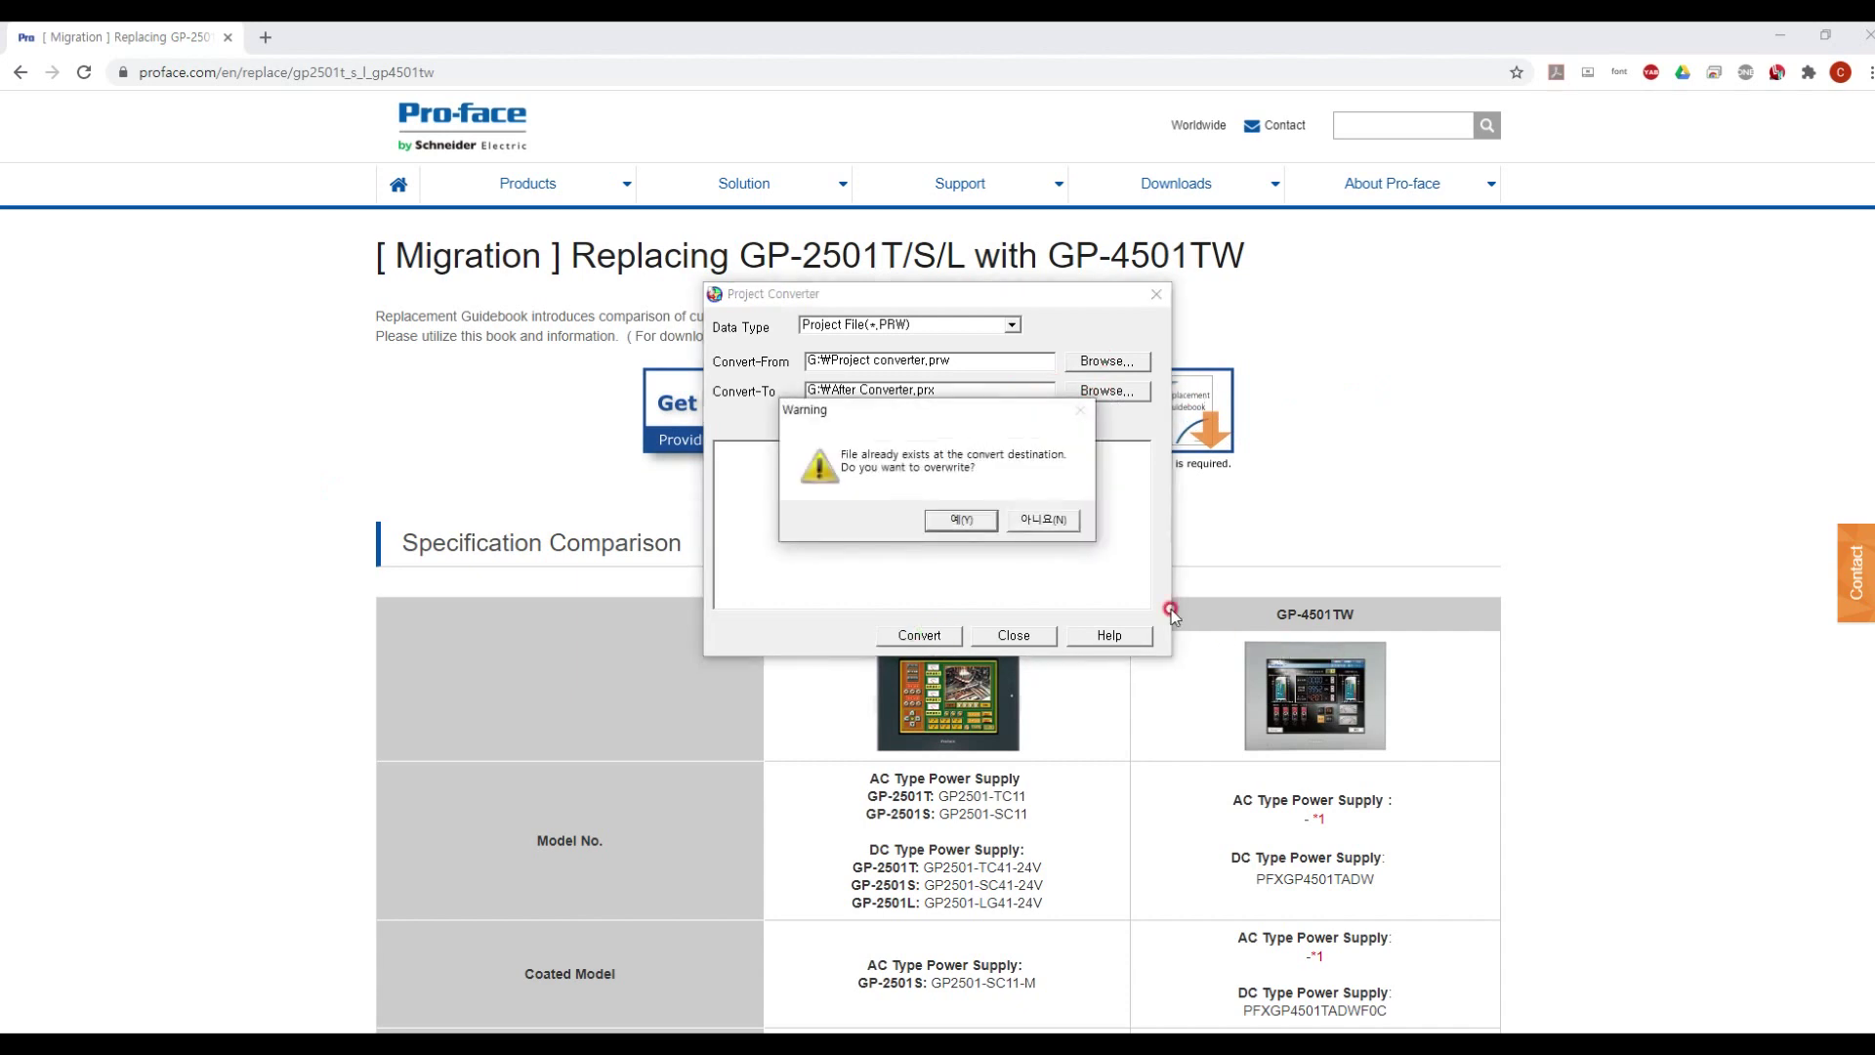
left_click(943, 519)
left_click(954, 544)
left_click(952, 549)
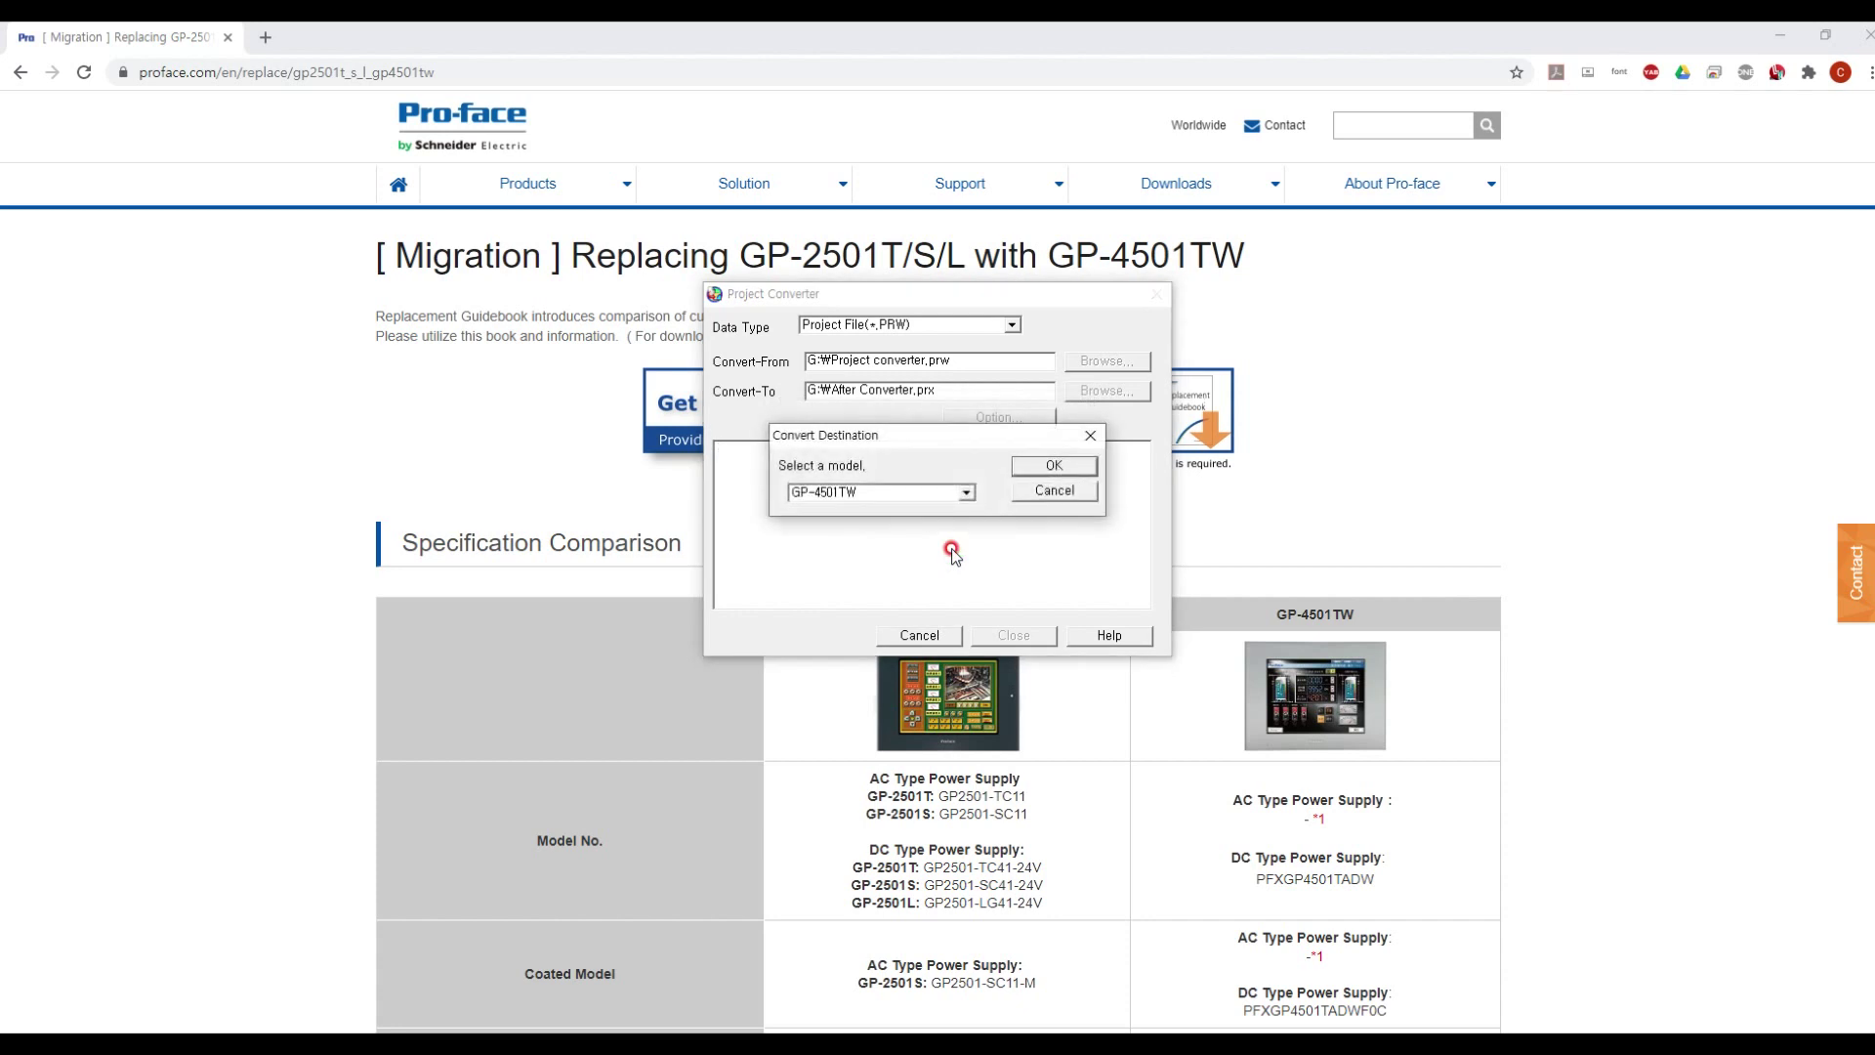
left_click(1039, 466)
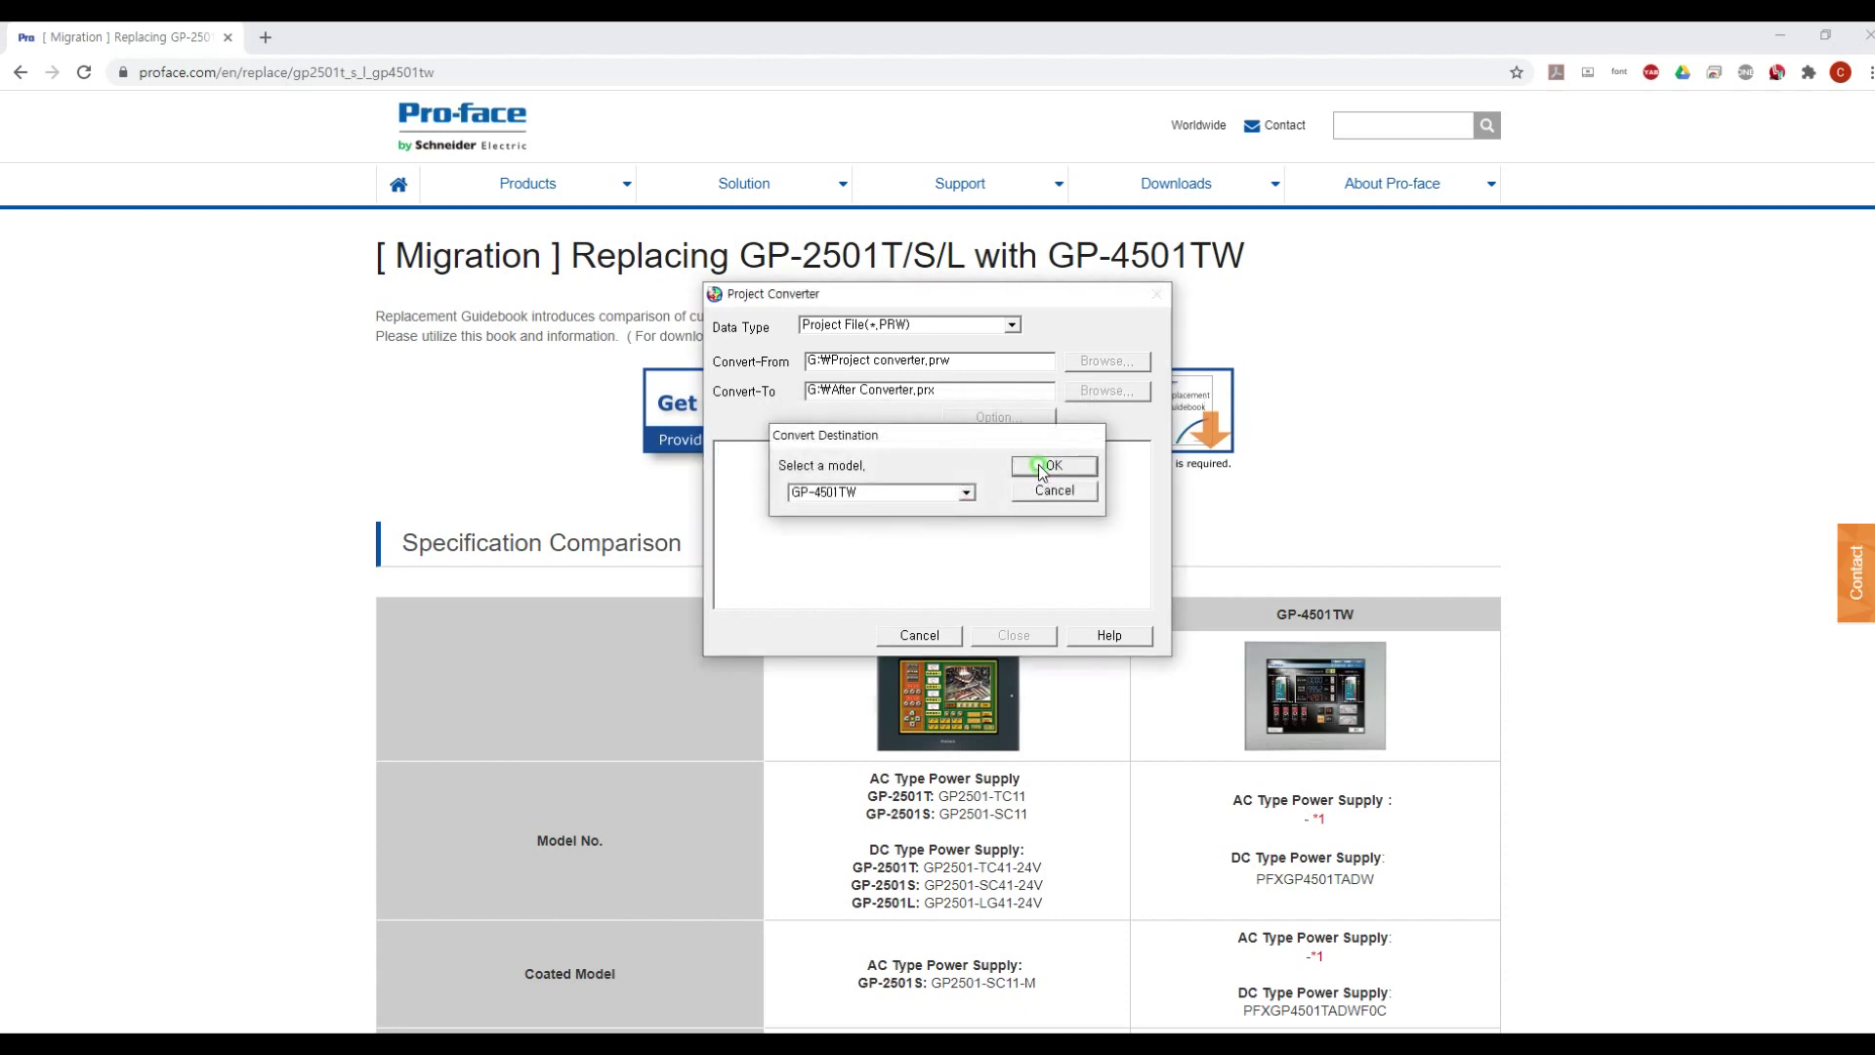
left_click(1087, 467)
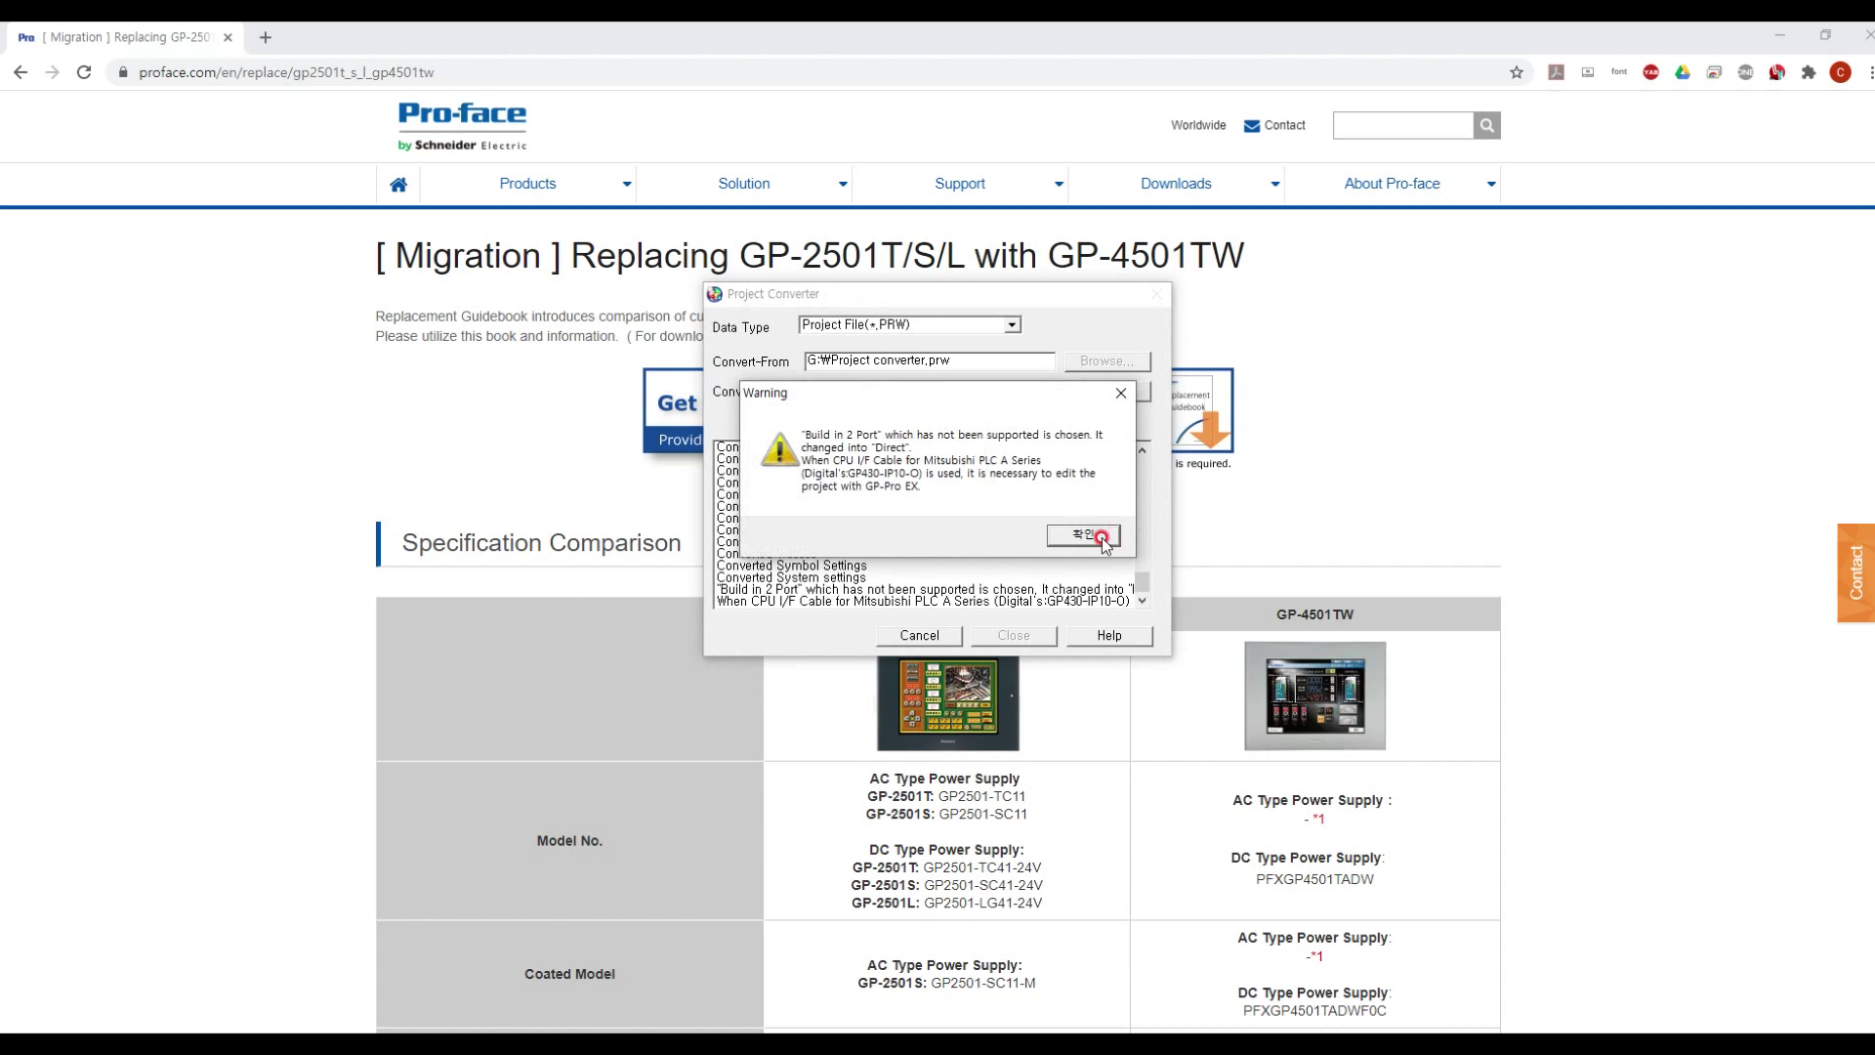
left_click(1101, 538)
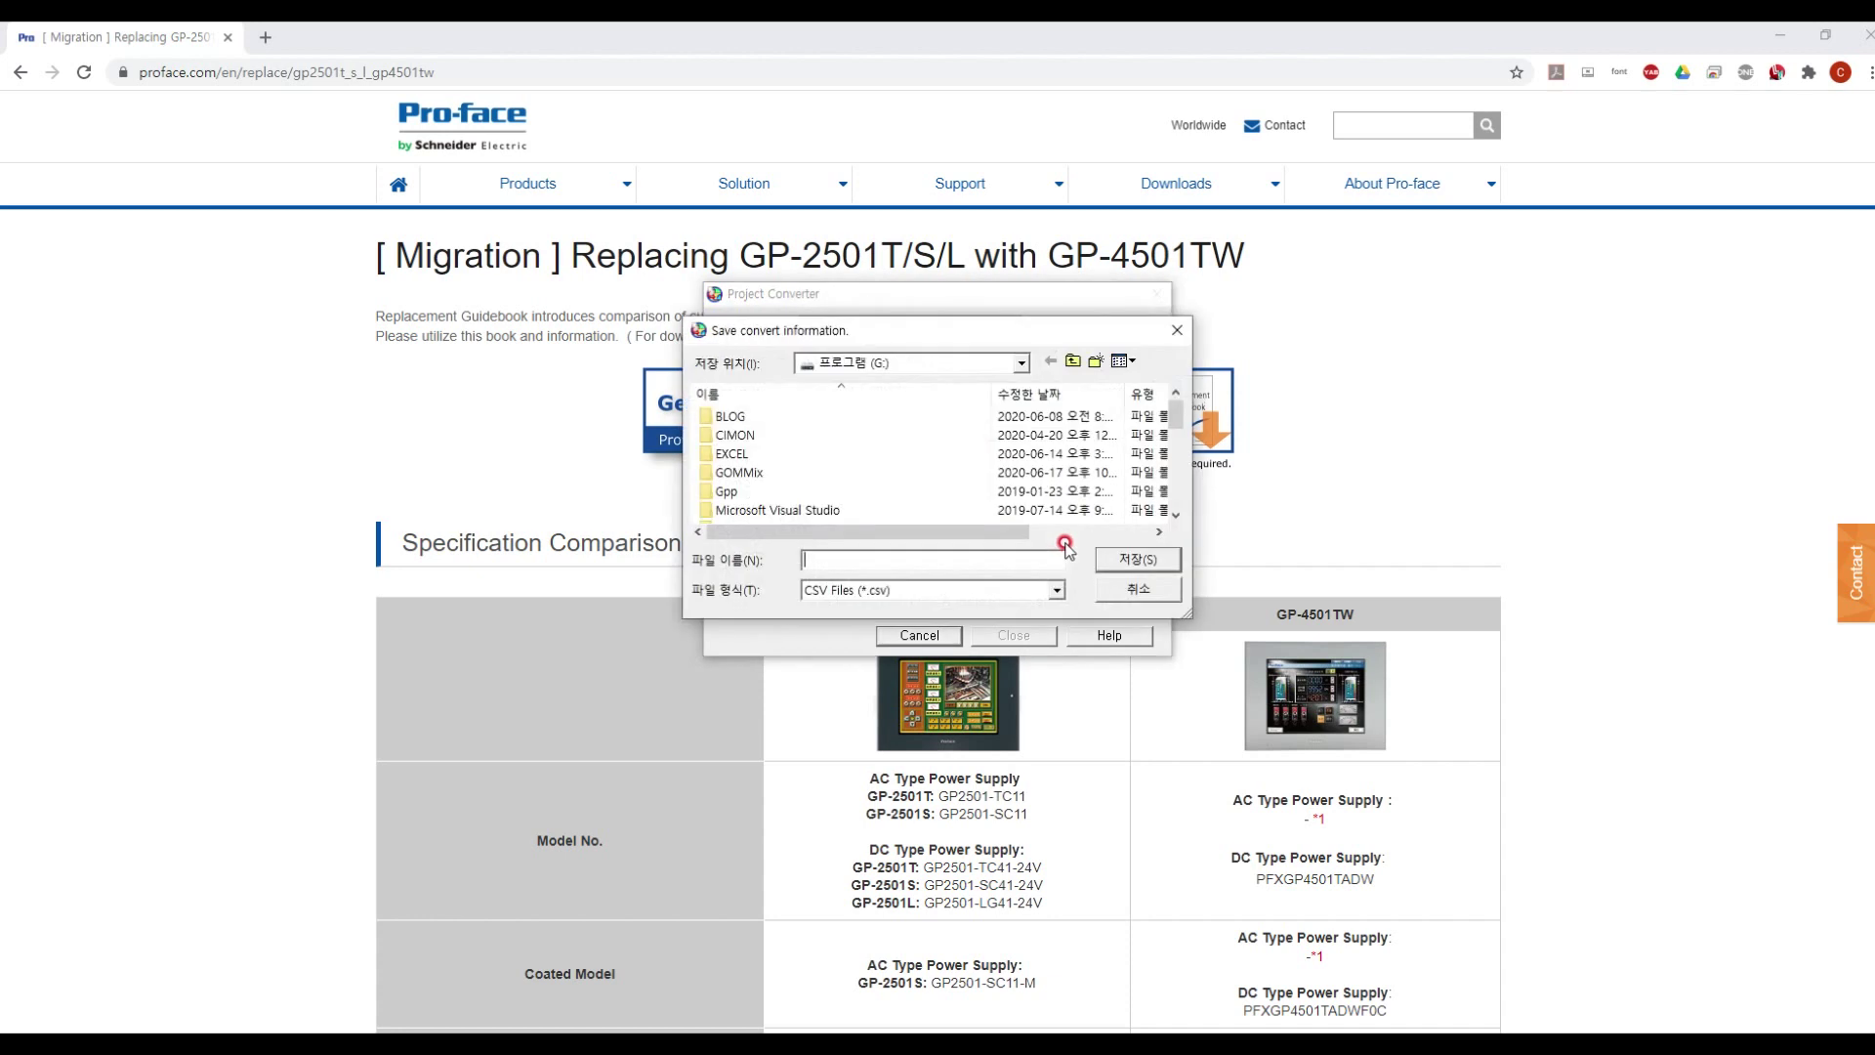
Save the conversion information over the existing CSV file 0000000 on drive G: and close the converter
scroll(976, 503, "down", 3)
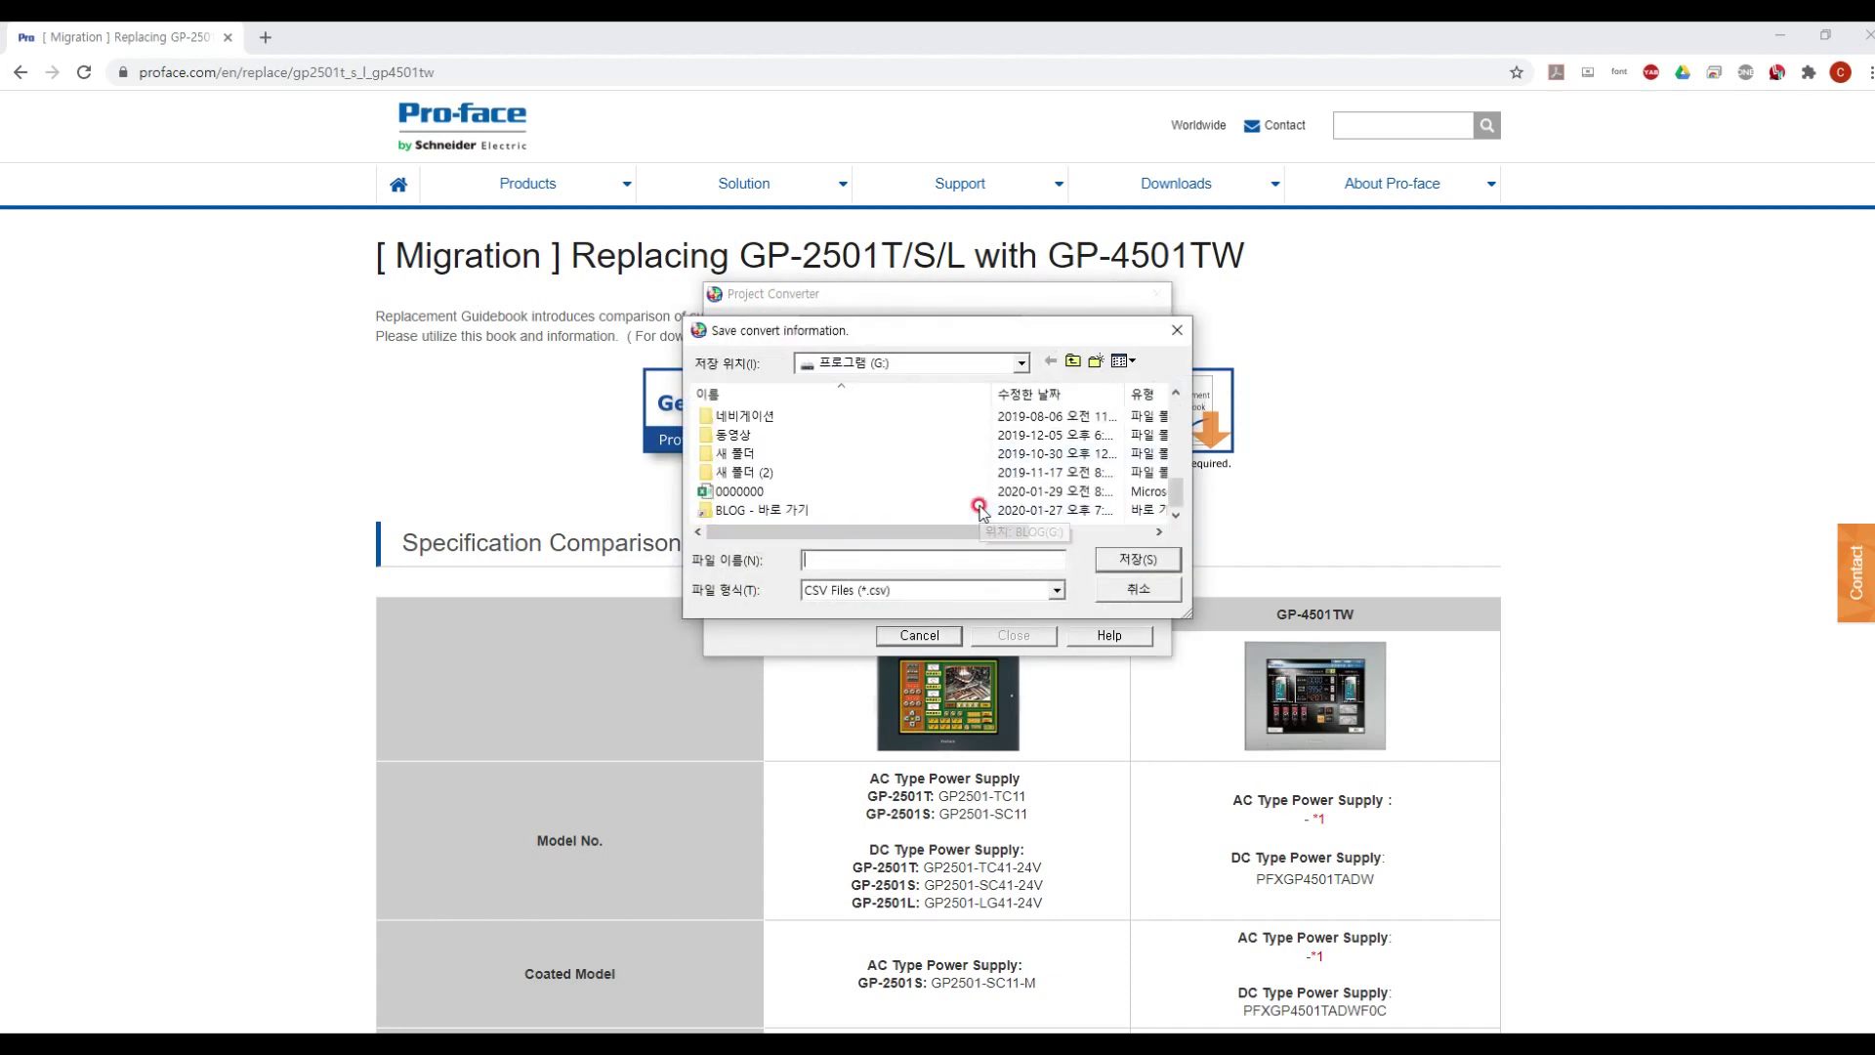
left_click(739, 491)
left_click(1113, 559)
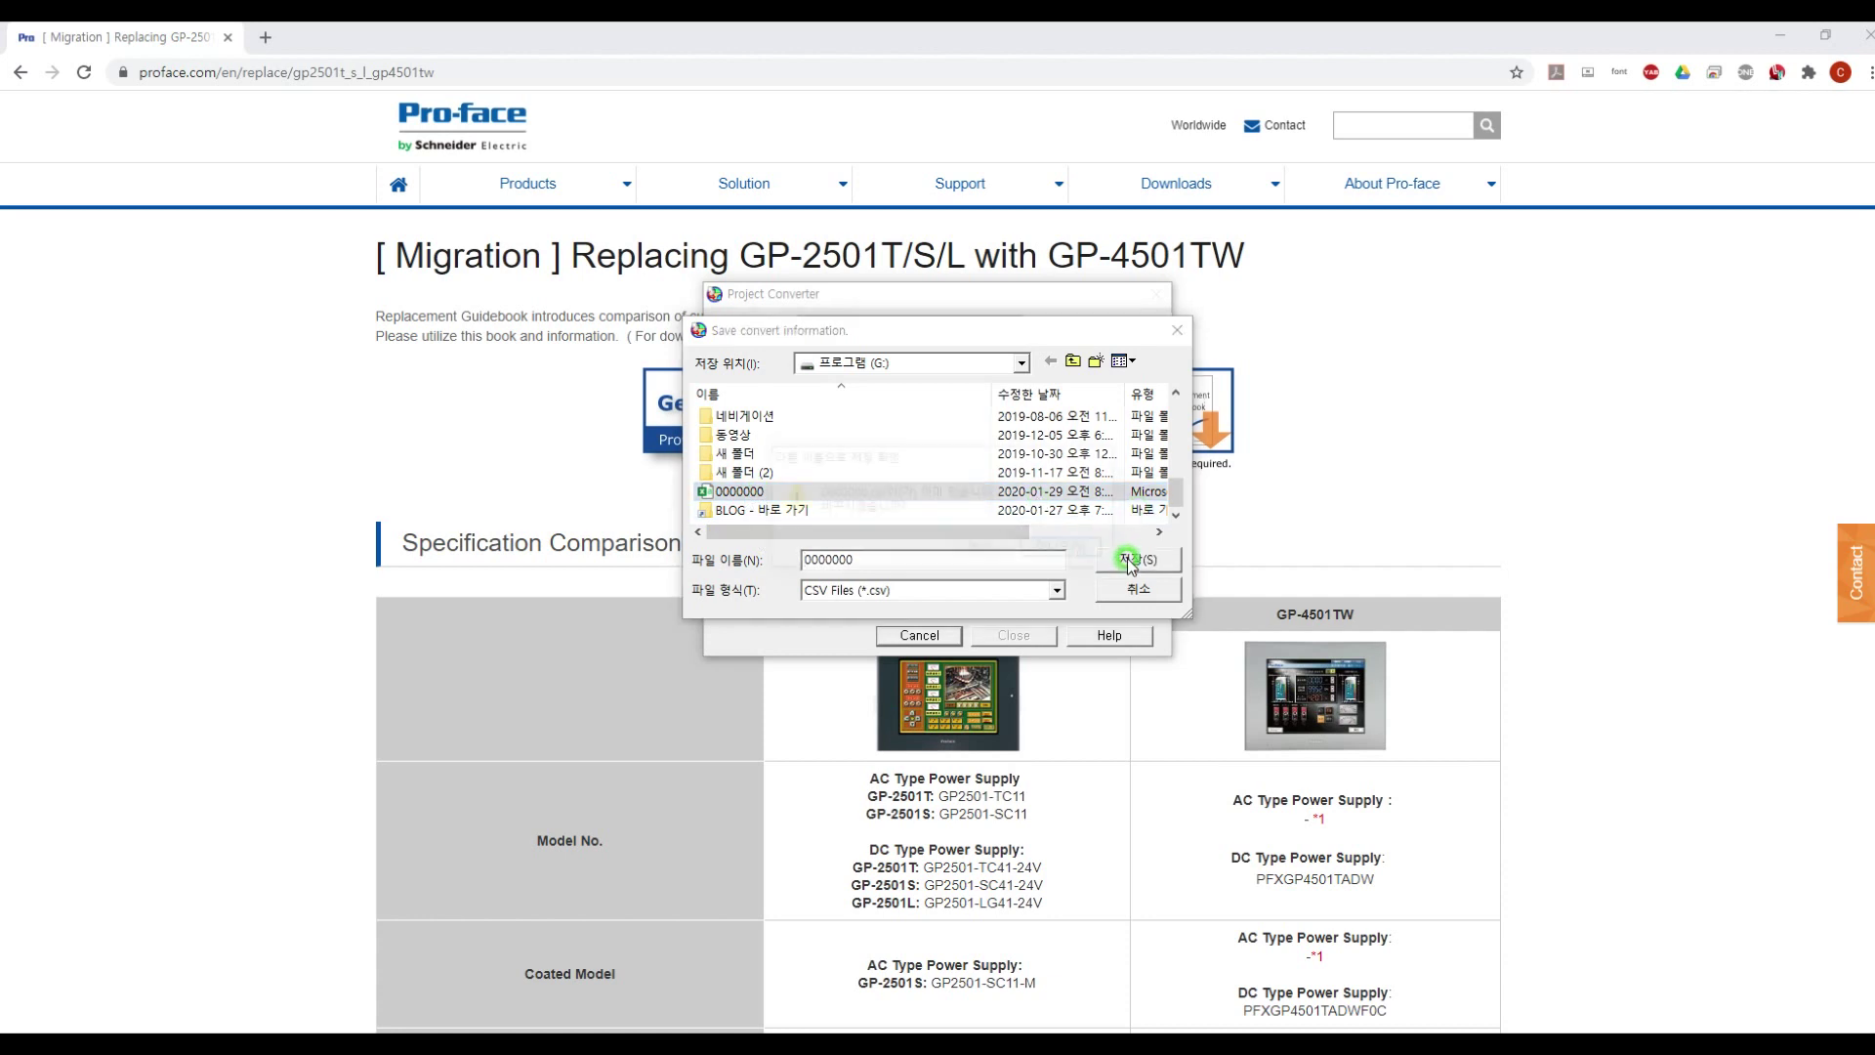
left_click(984, 550)
left_click(960, 623)
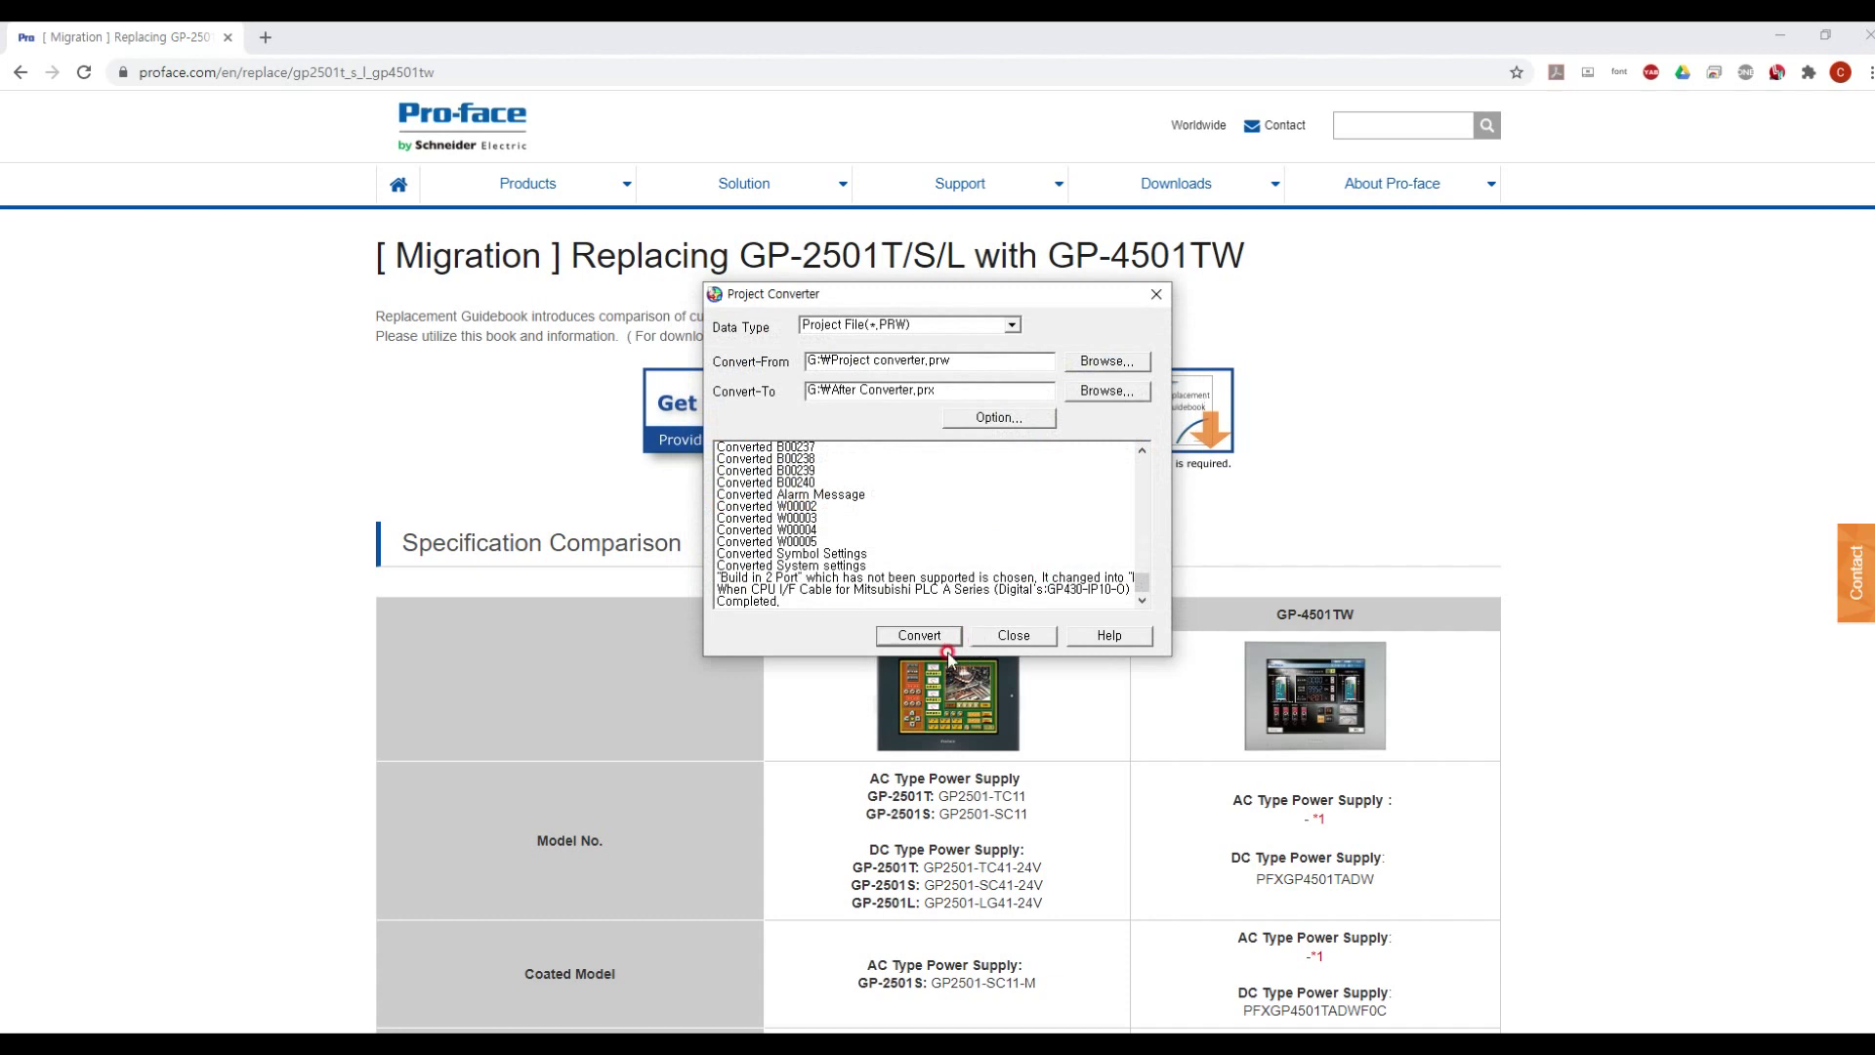
left_click(1008, 635)
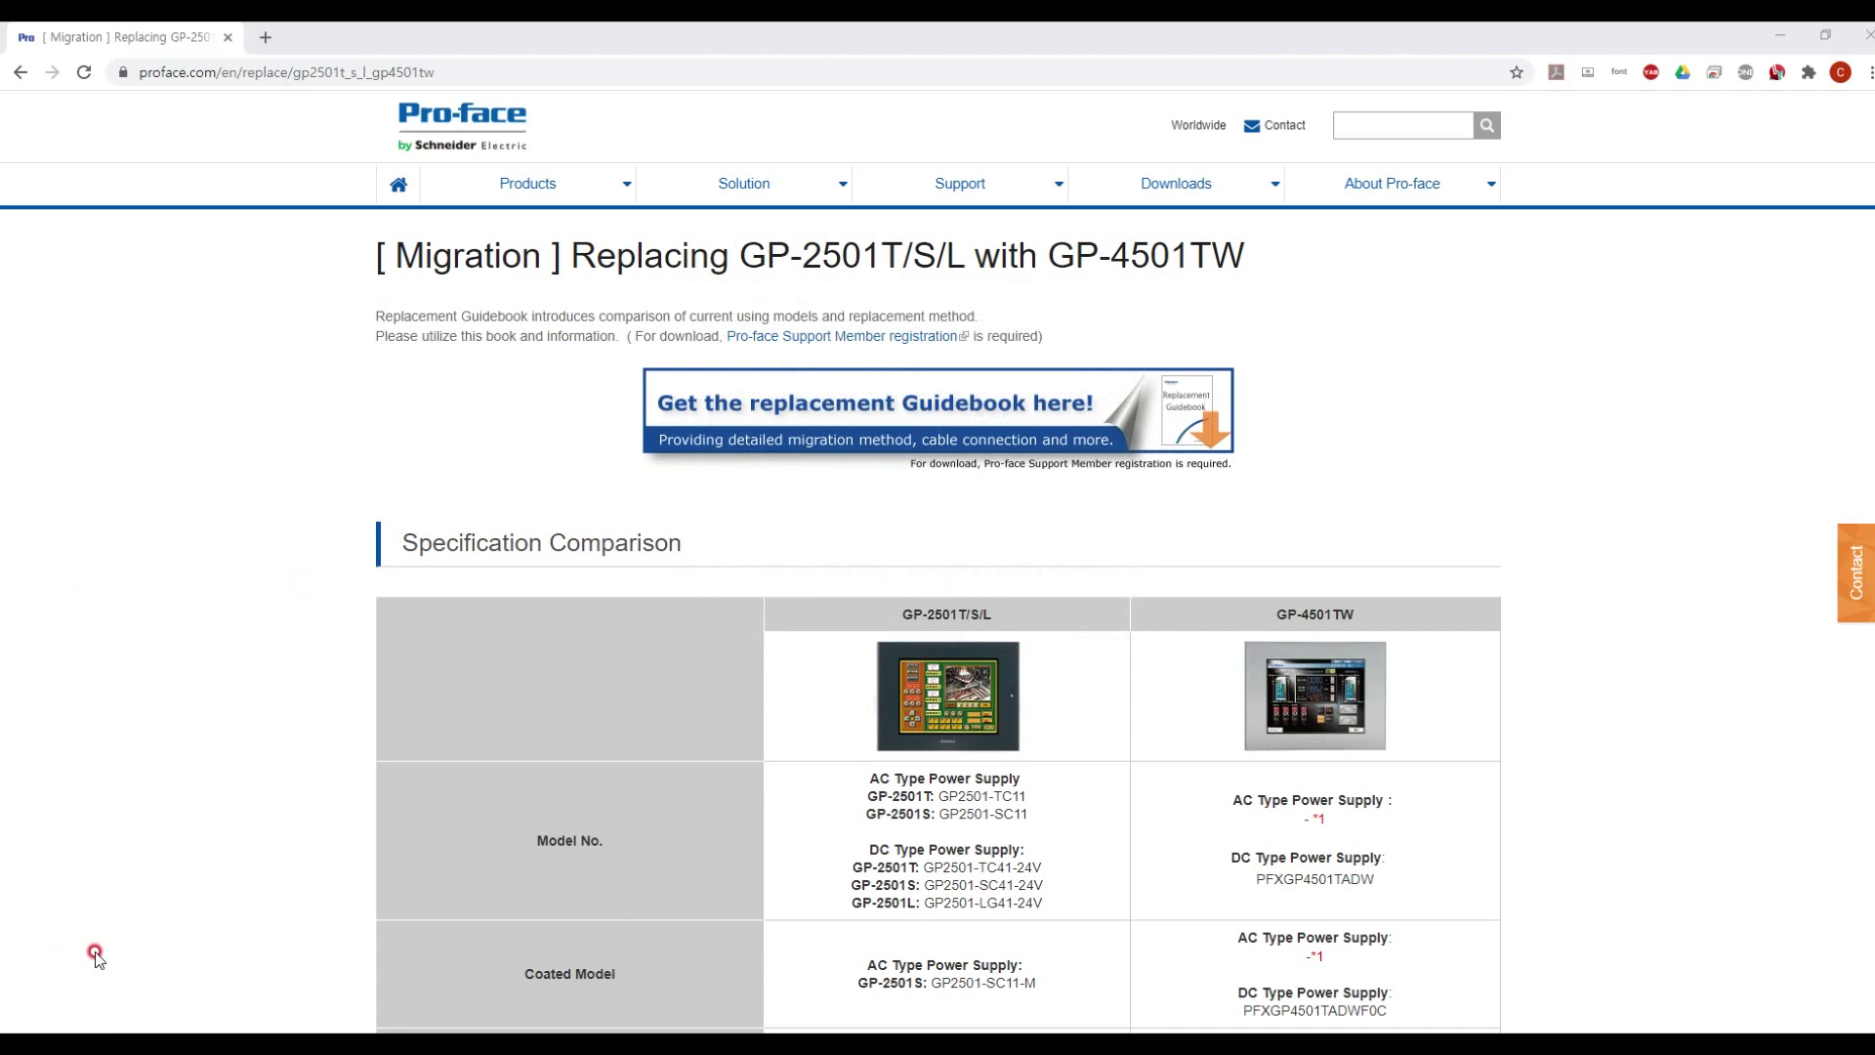
Switch to GP-Pro EX with the converted project After Converter.prx open
key("super")
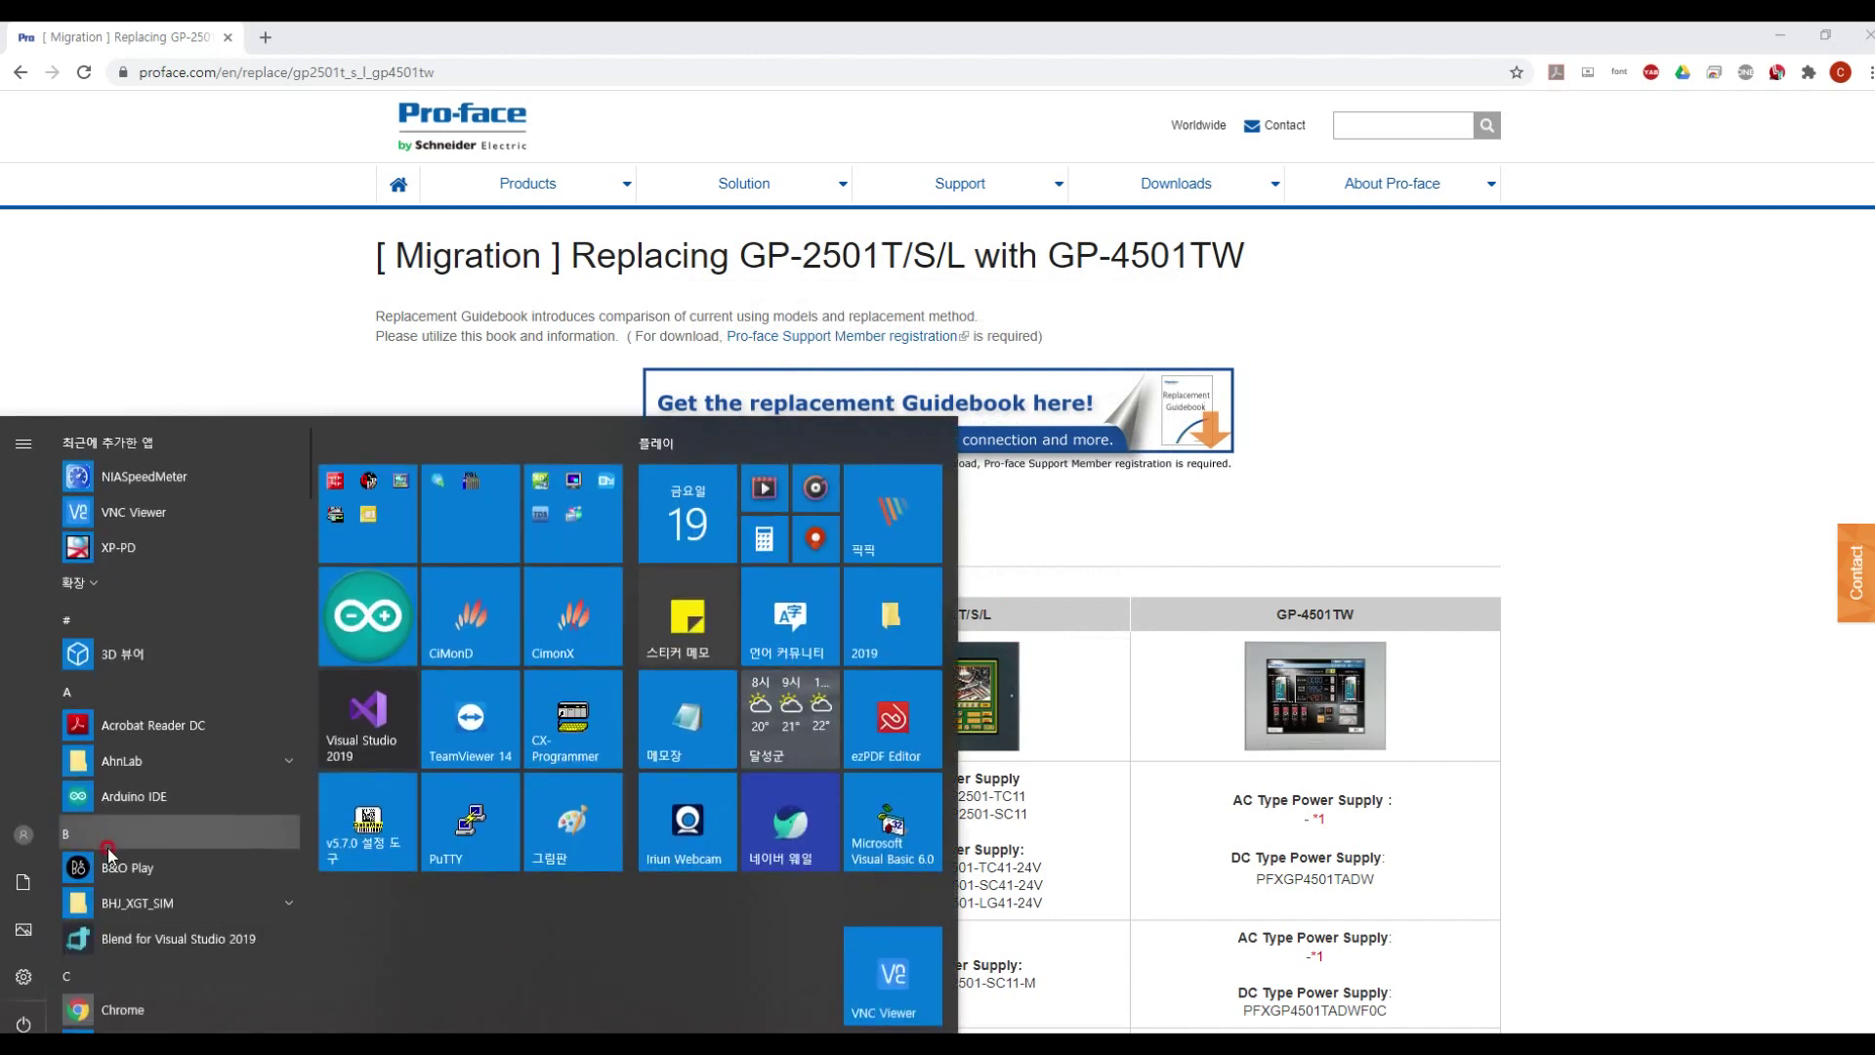
left_click(539, 483)
left_click(473, 768)
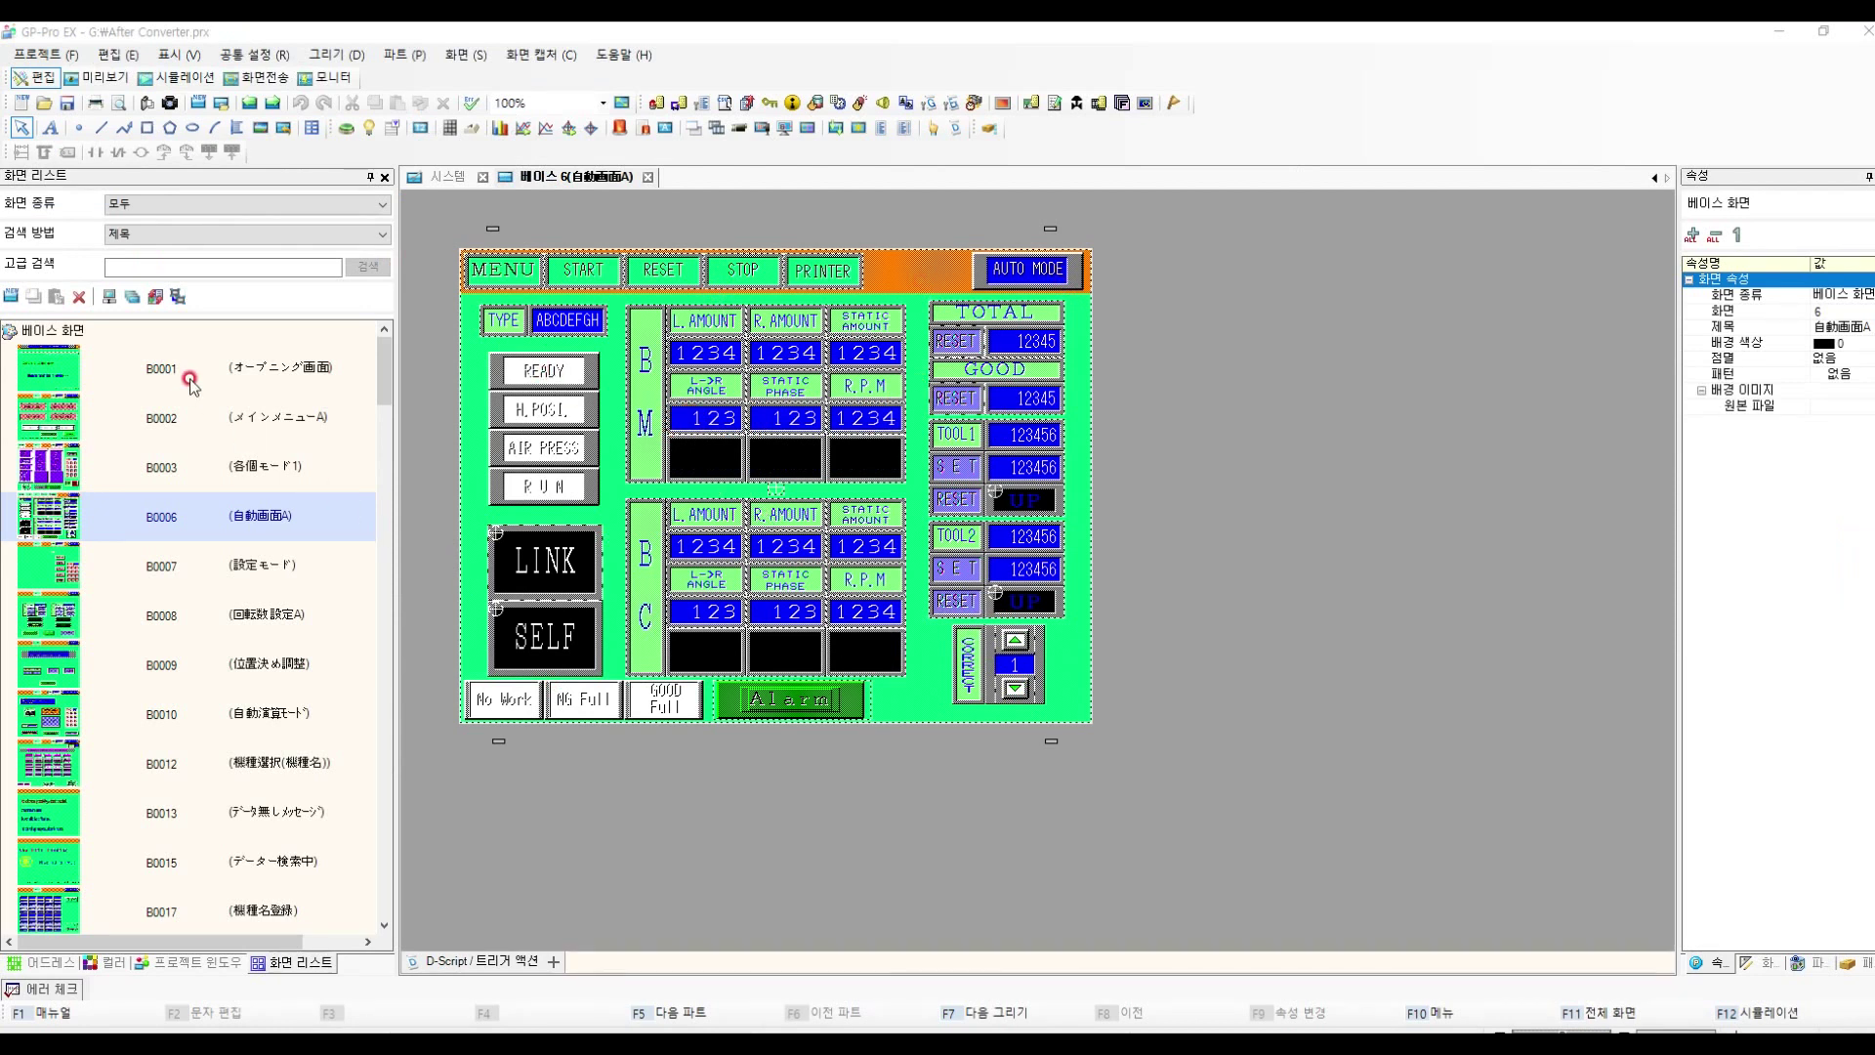
Change the project's display model to GP-4401T by choosing the GP-44** Series, and confirm the model change
left_click(199, 962)
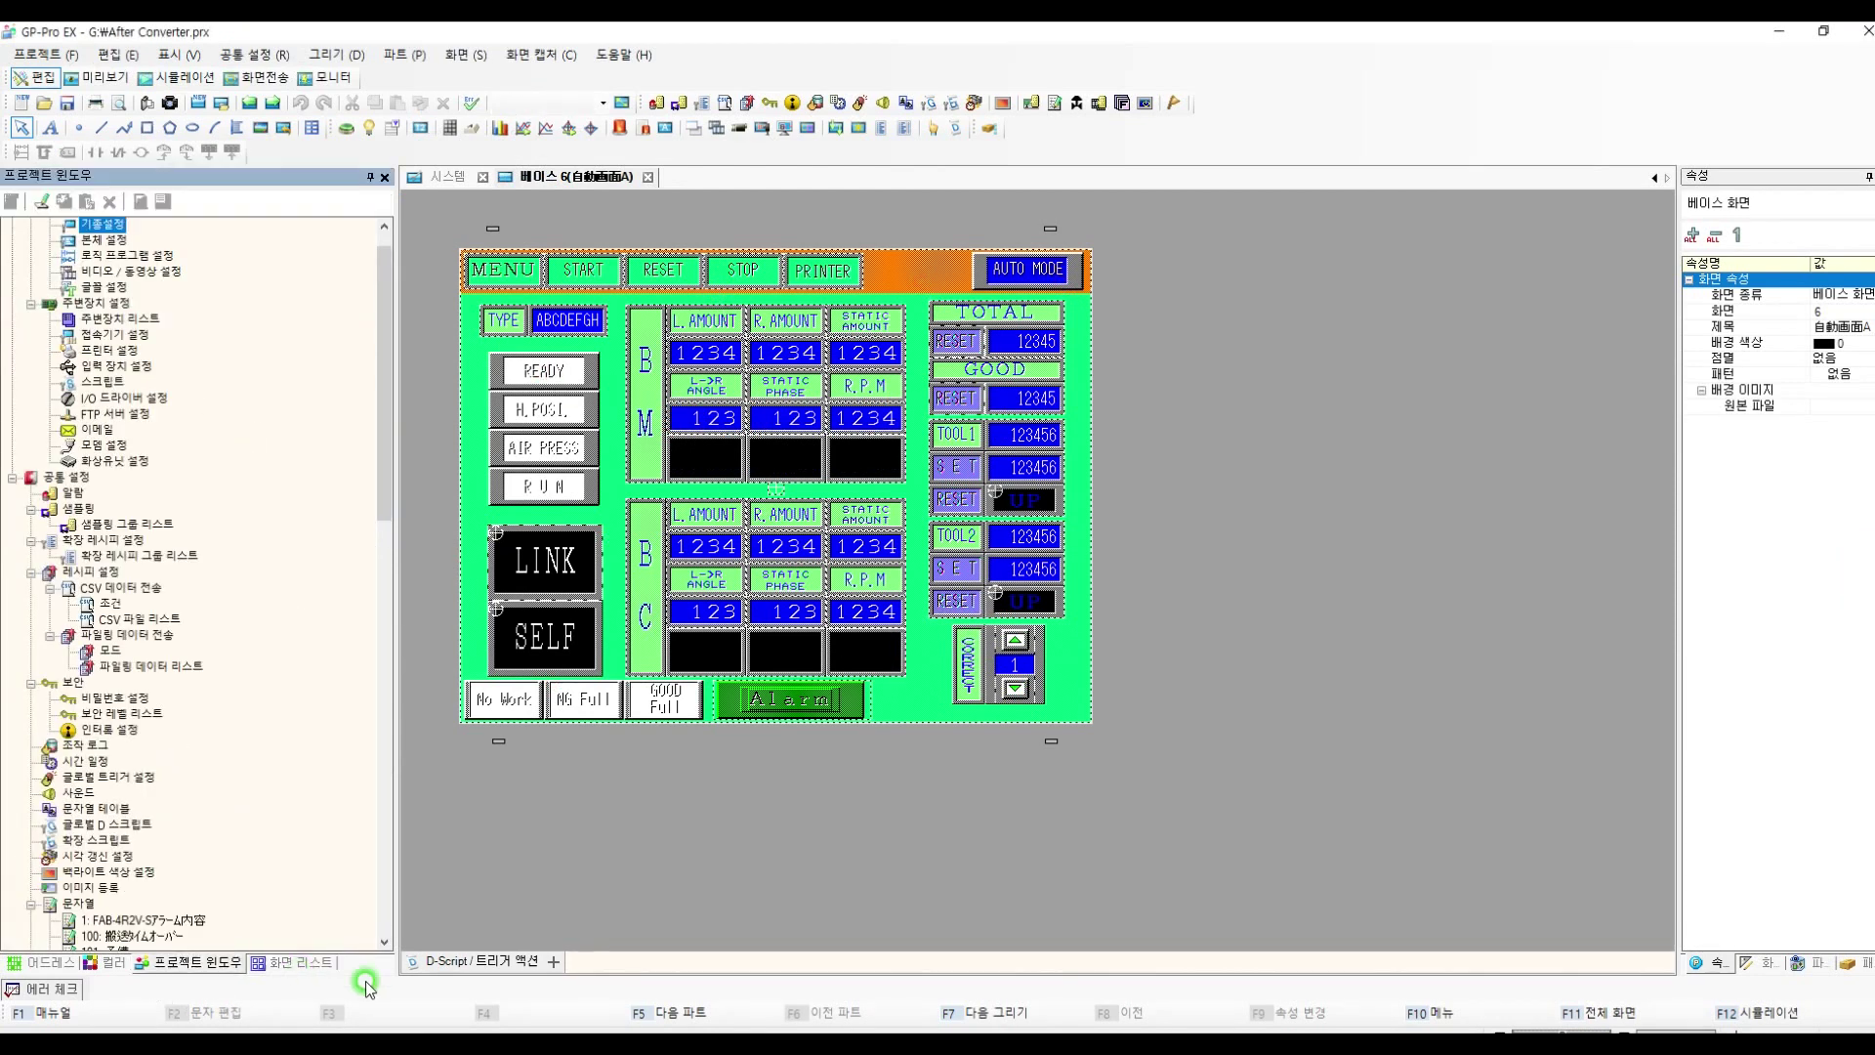
scroll(114, 277, "up", 1)
double_click(115, 255)
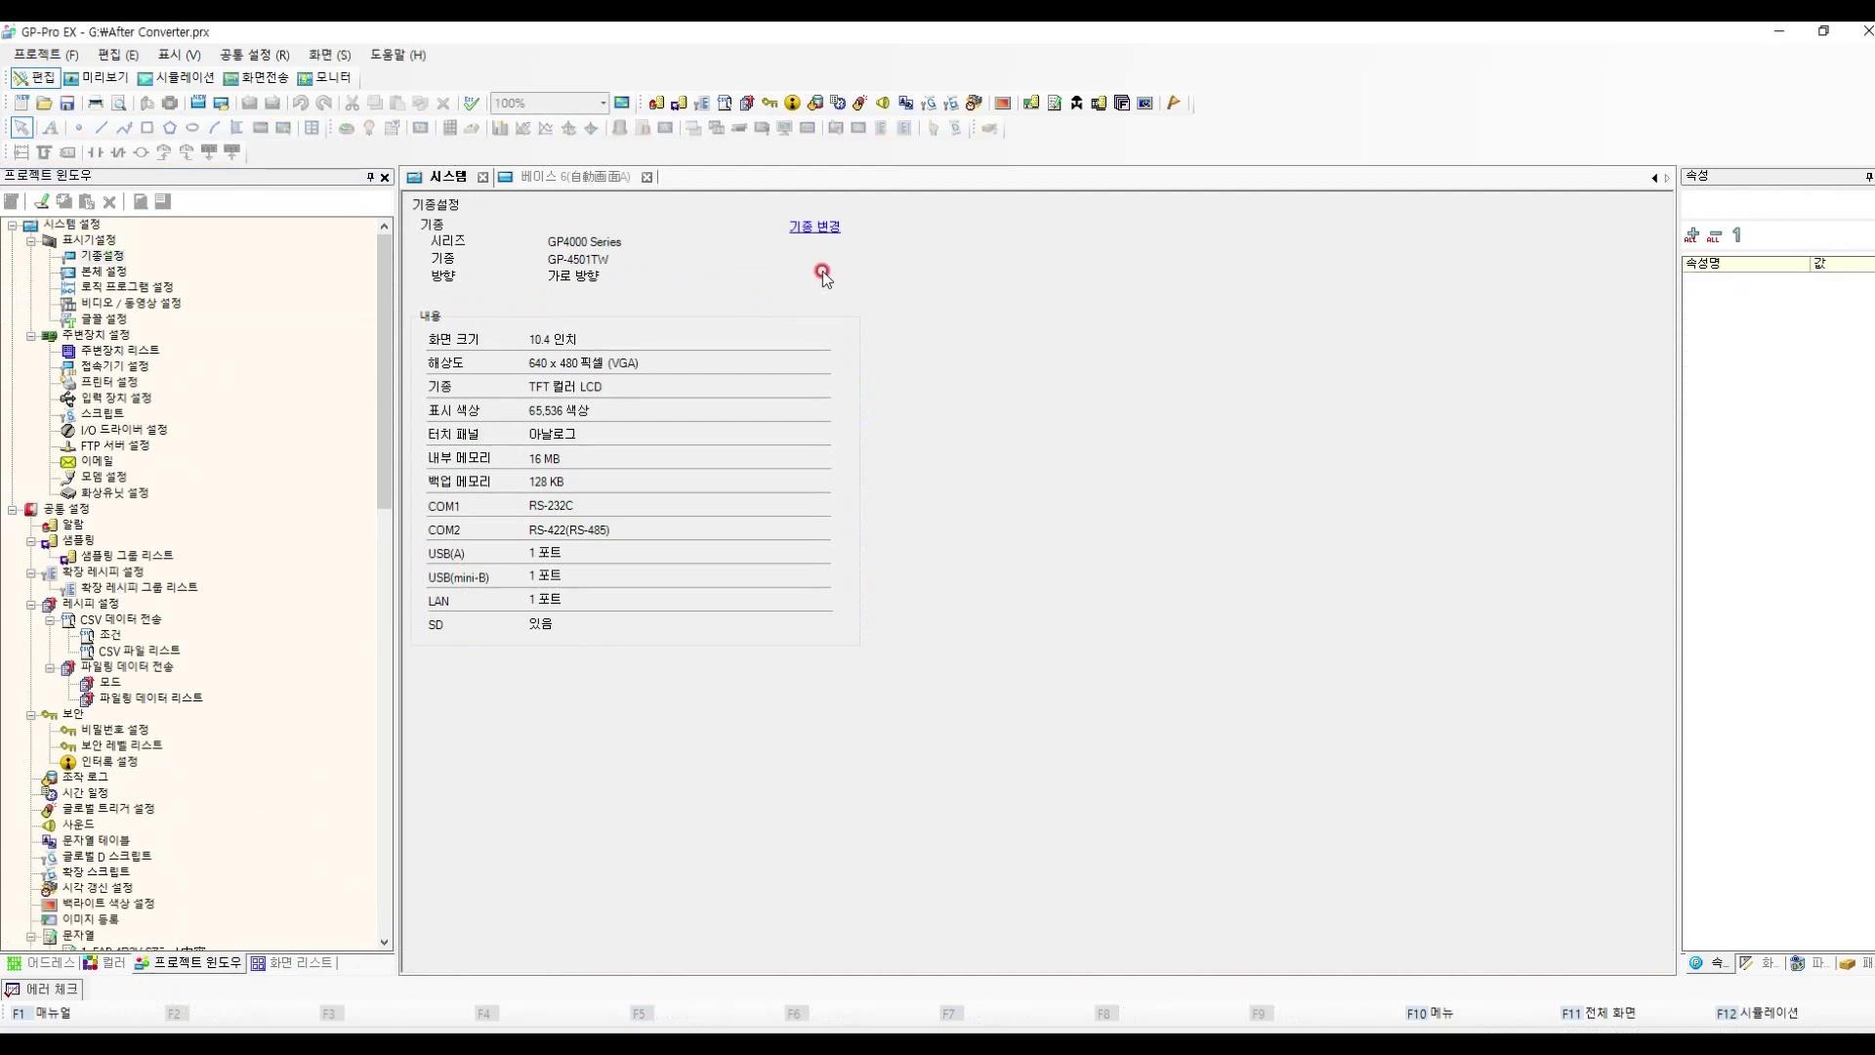
left_click(816, 237)
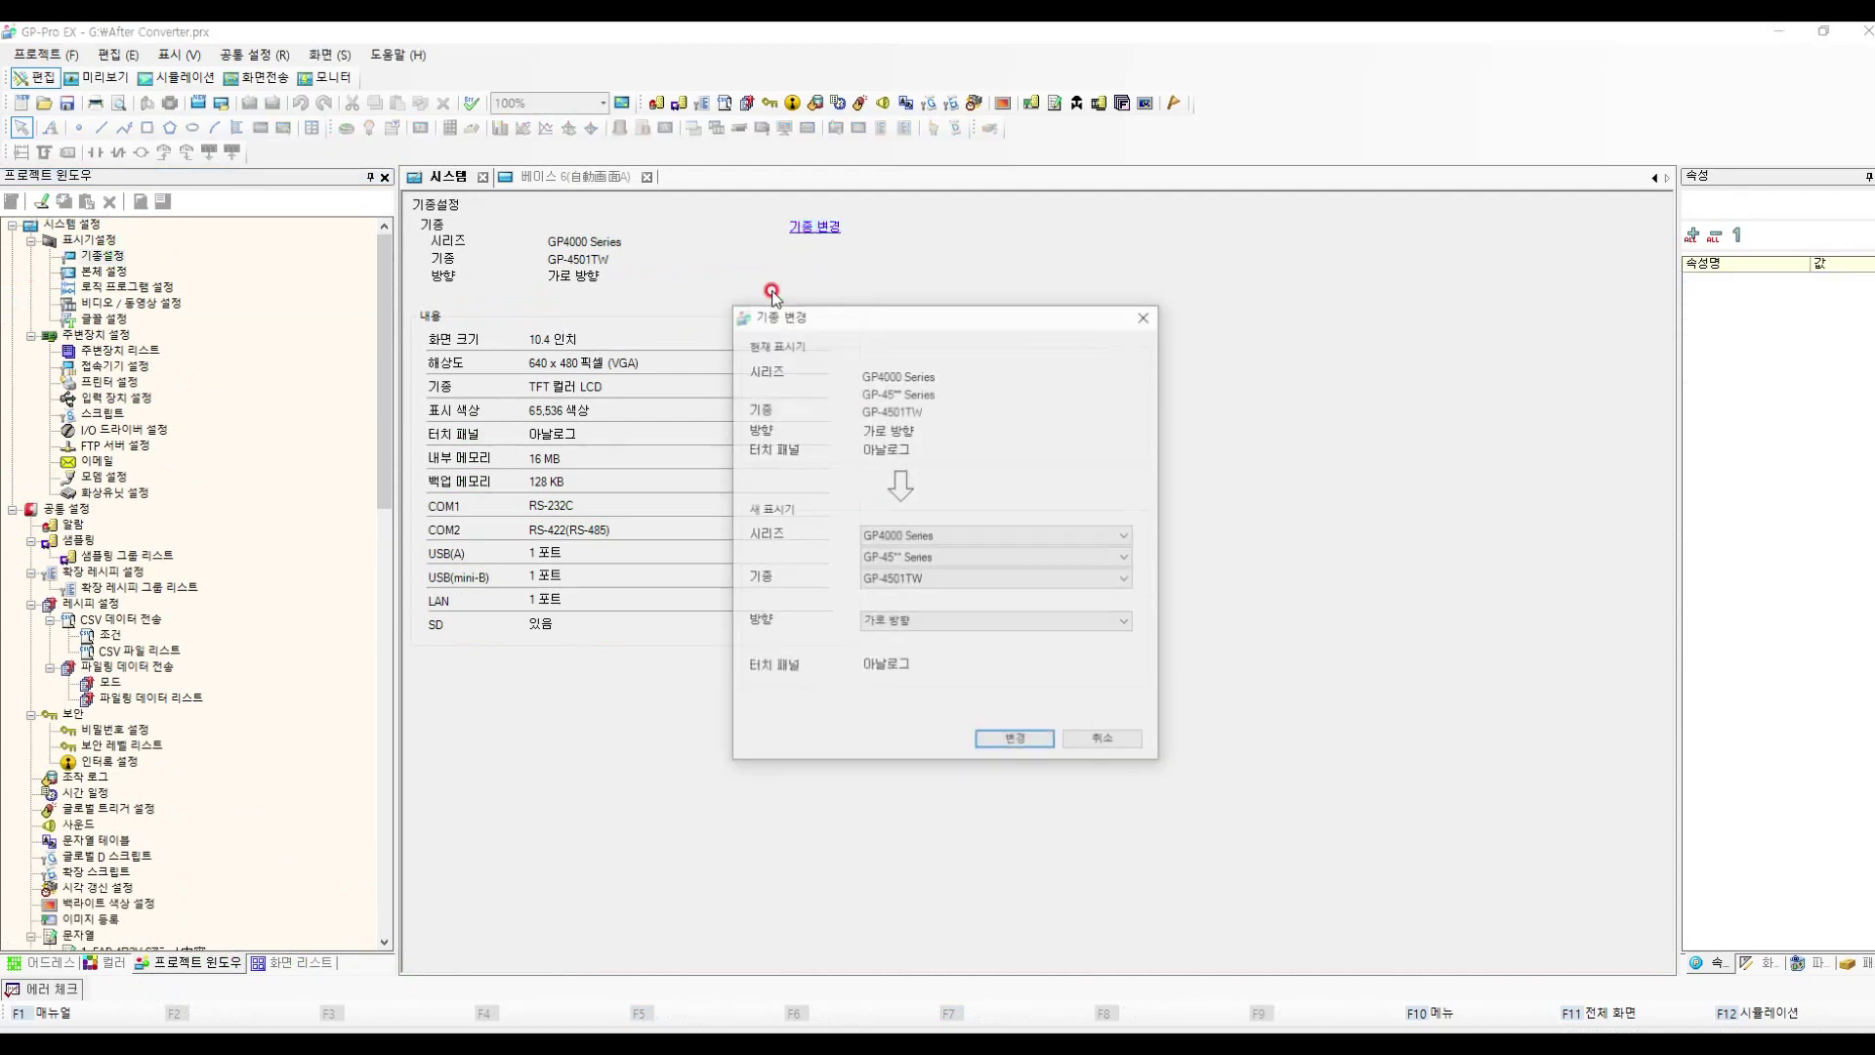
left_click(908, 559)
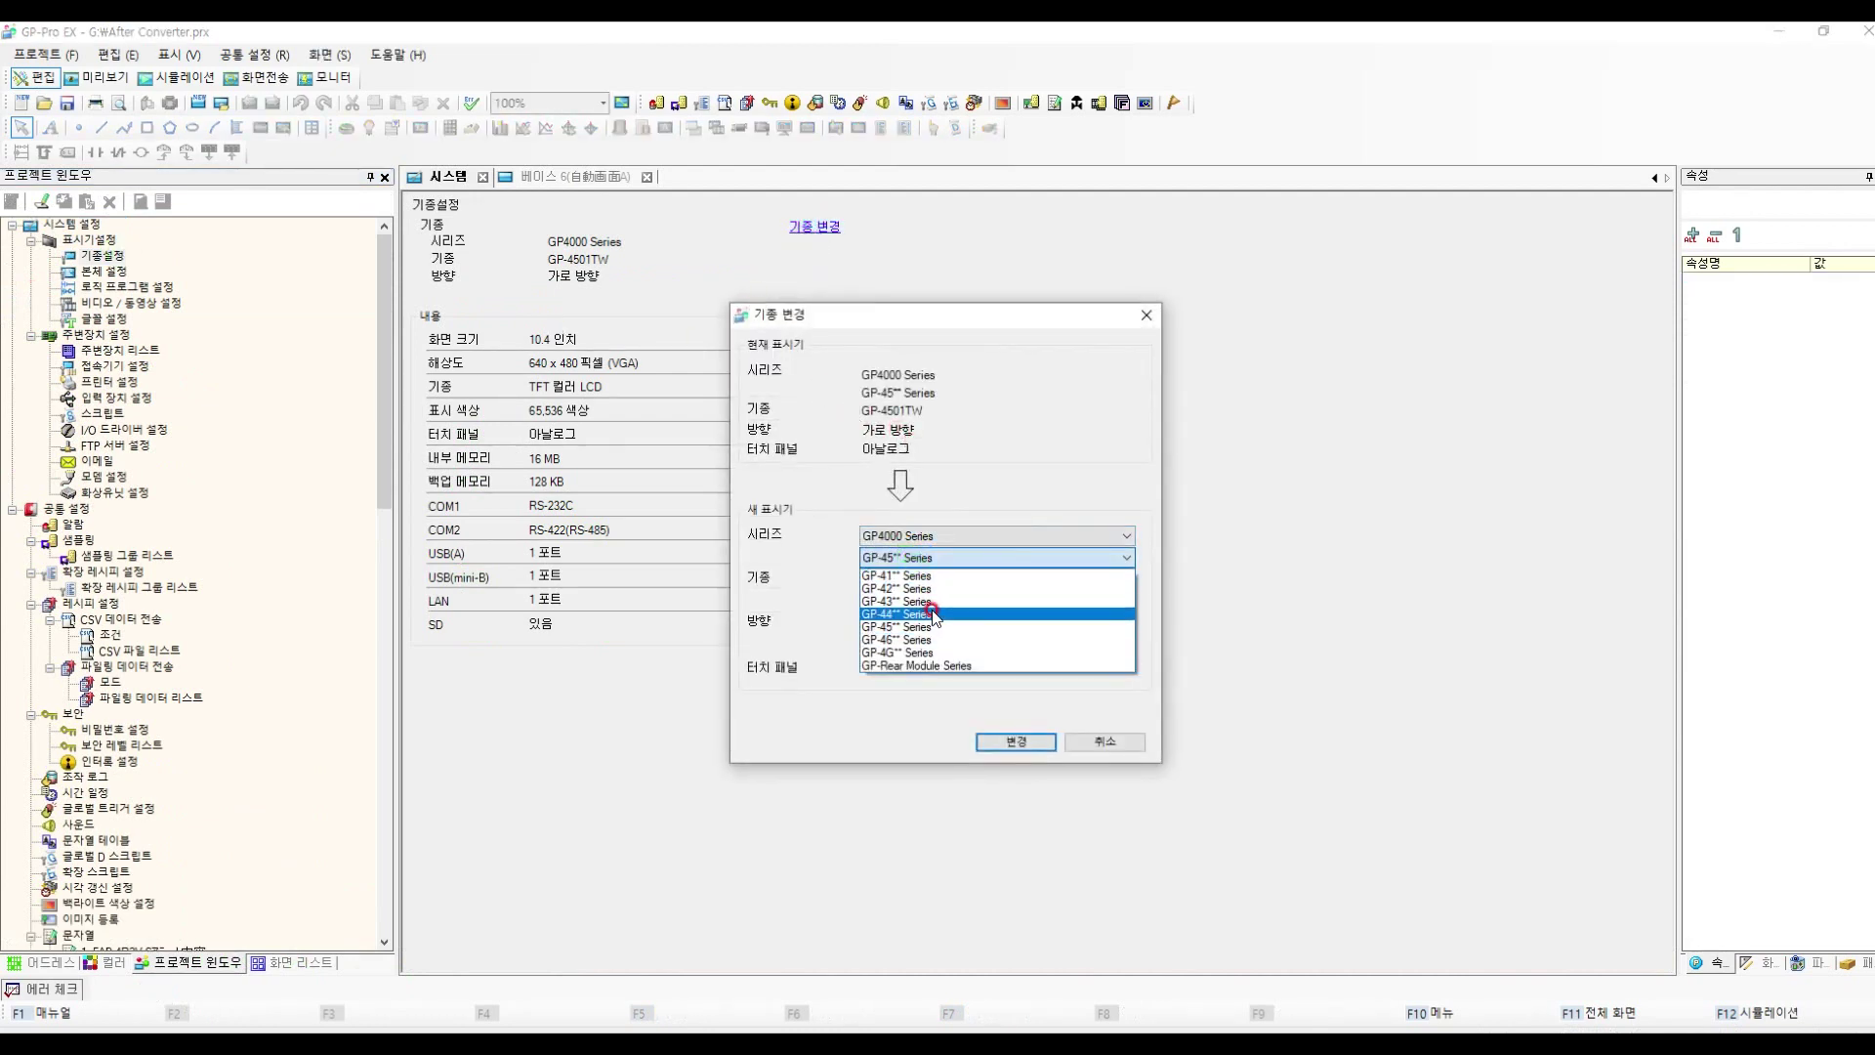
left_click(928, 604)
left_click(1013, 744)
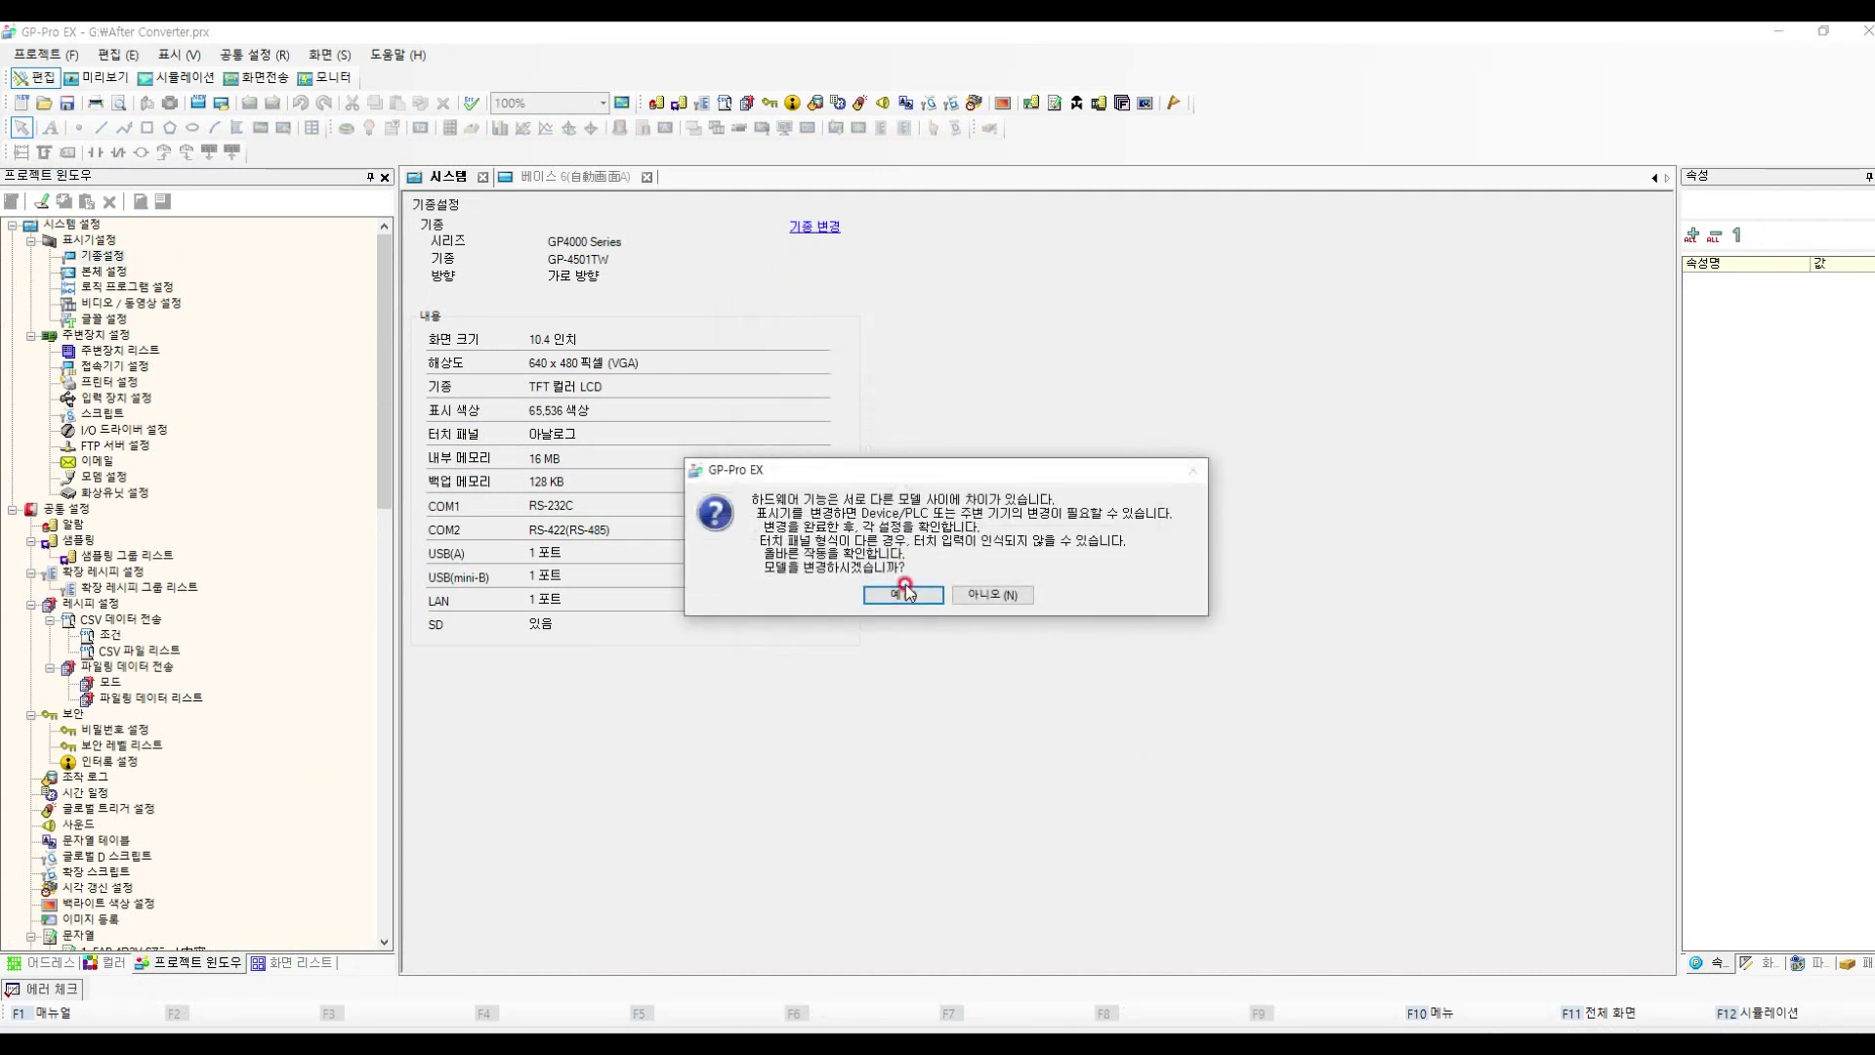
left_click(908, 593)
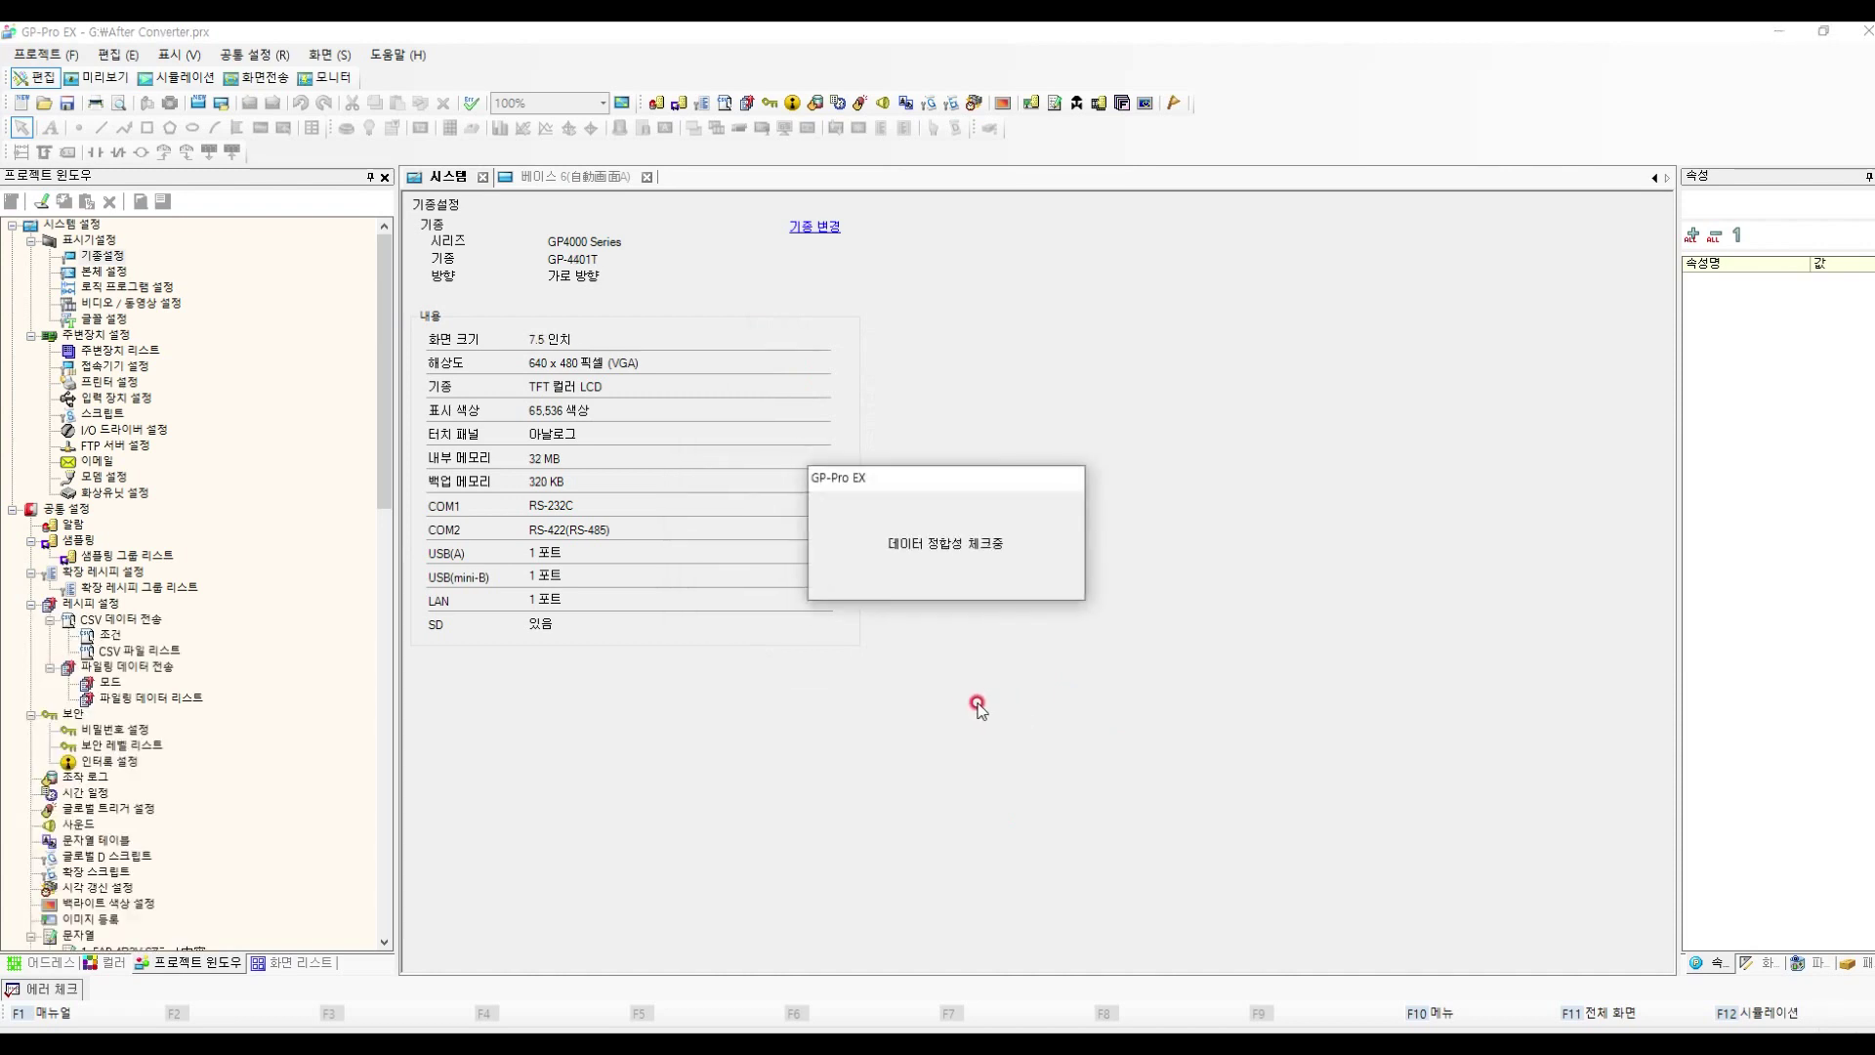
Open the main unit's operation settings from the operation switch warning and clear the system password field
left_click(358, 908)
double_click(358, 909)
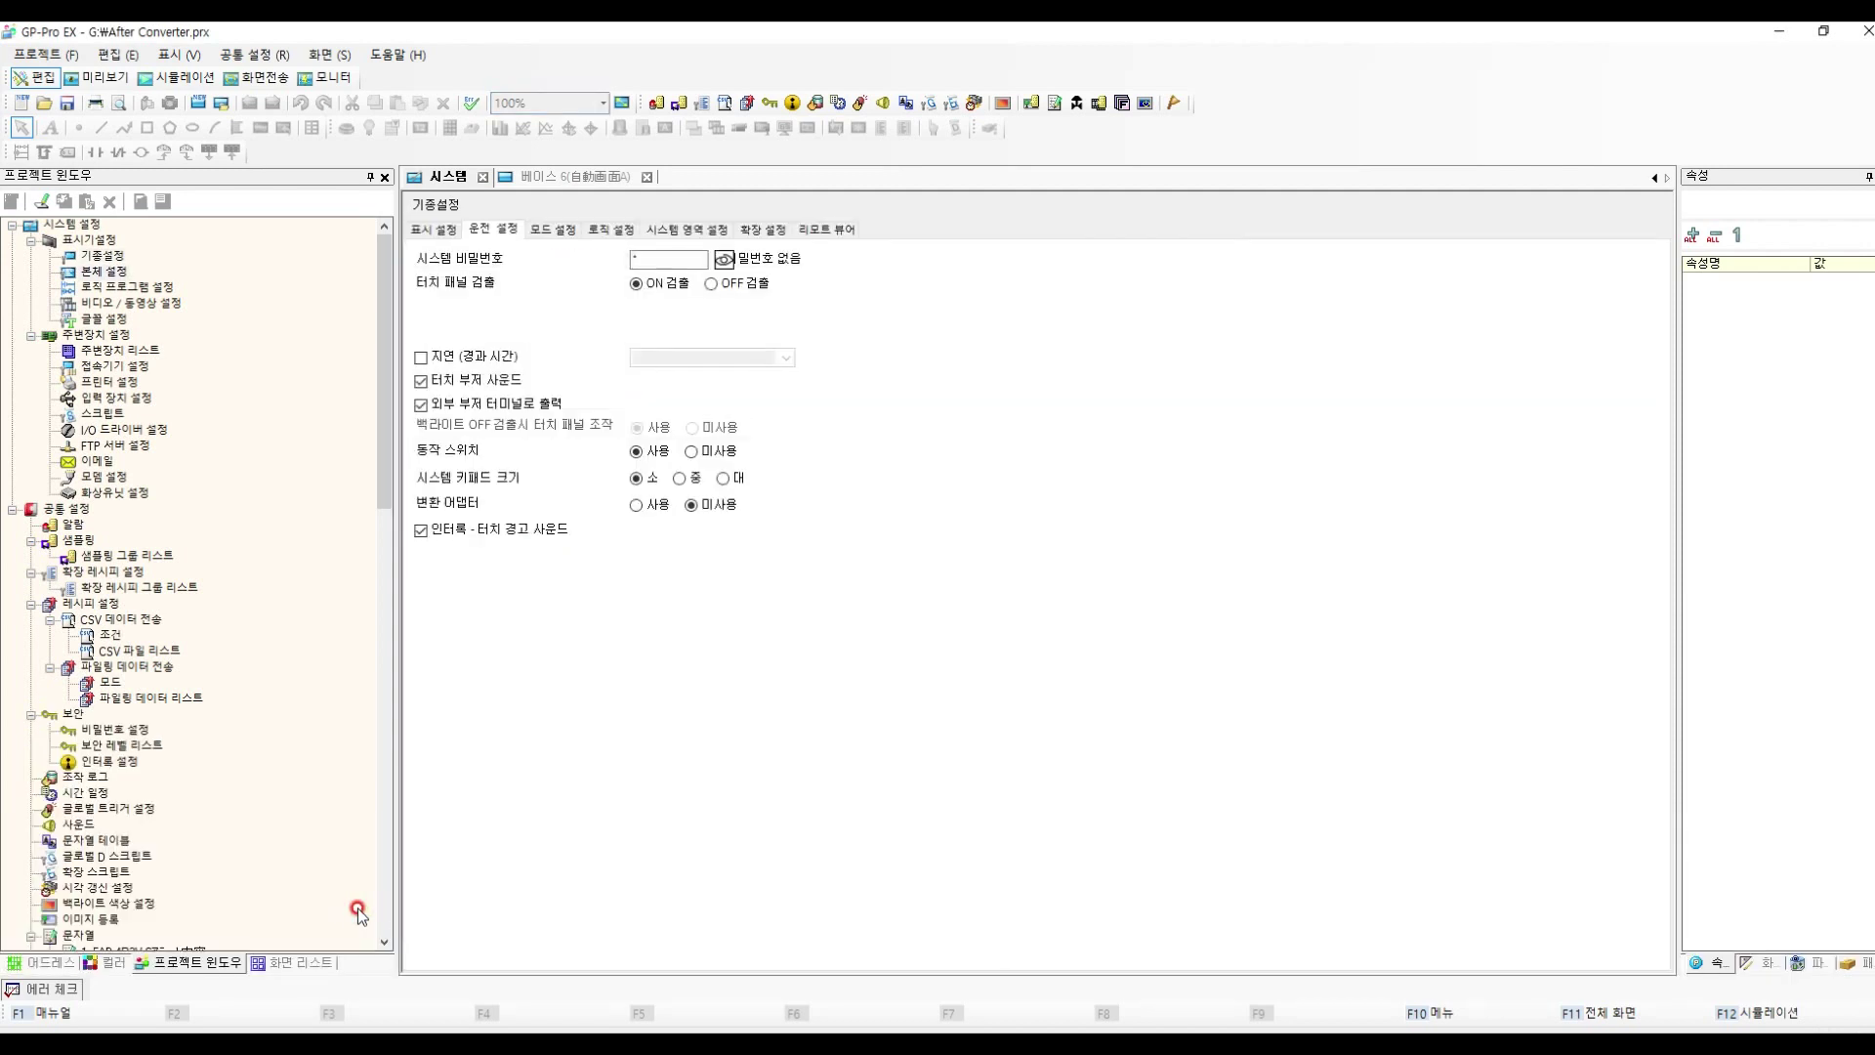
left_click(672, 258)
key("BackSpace")
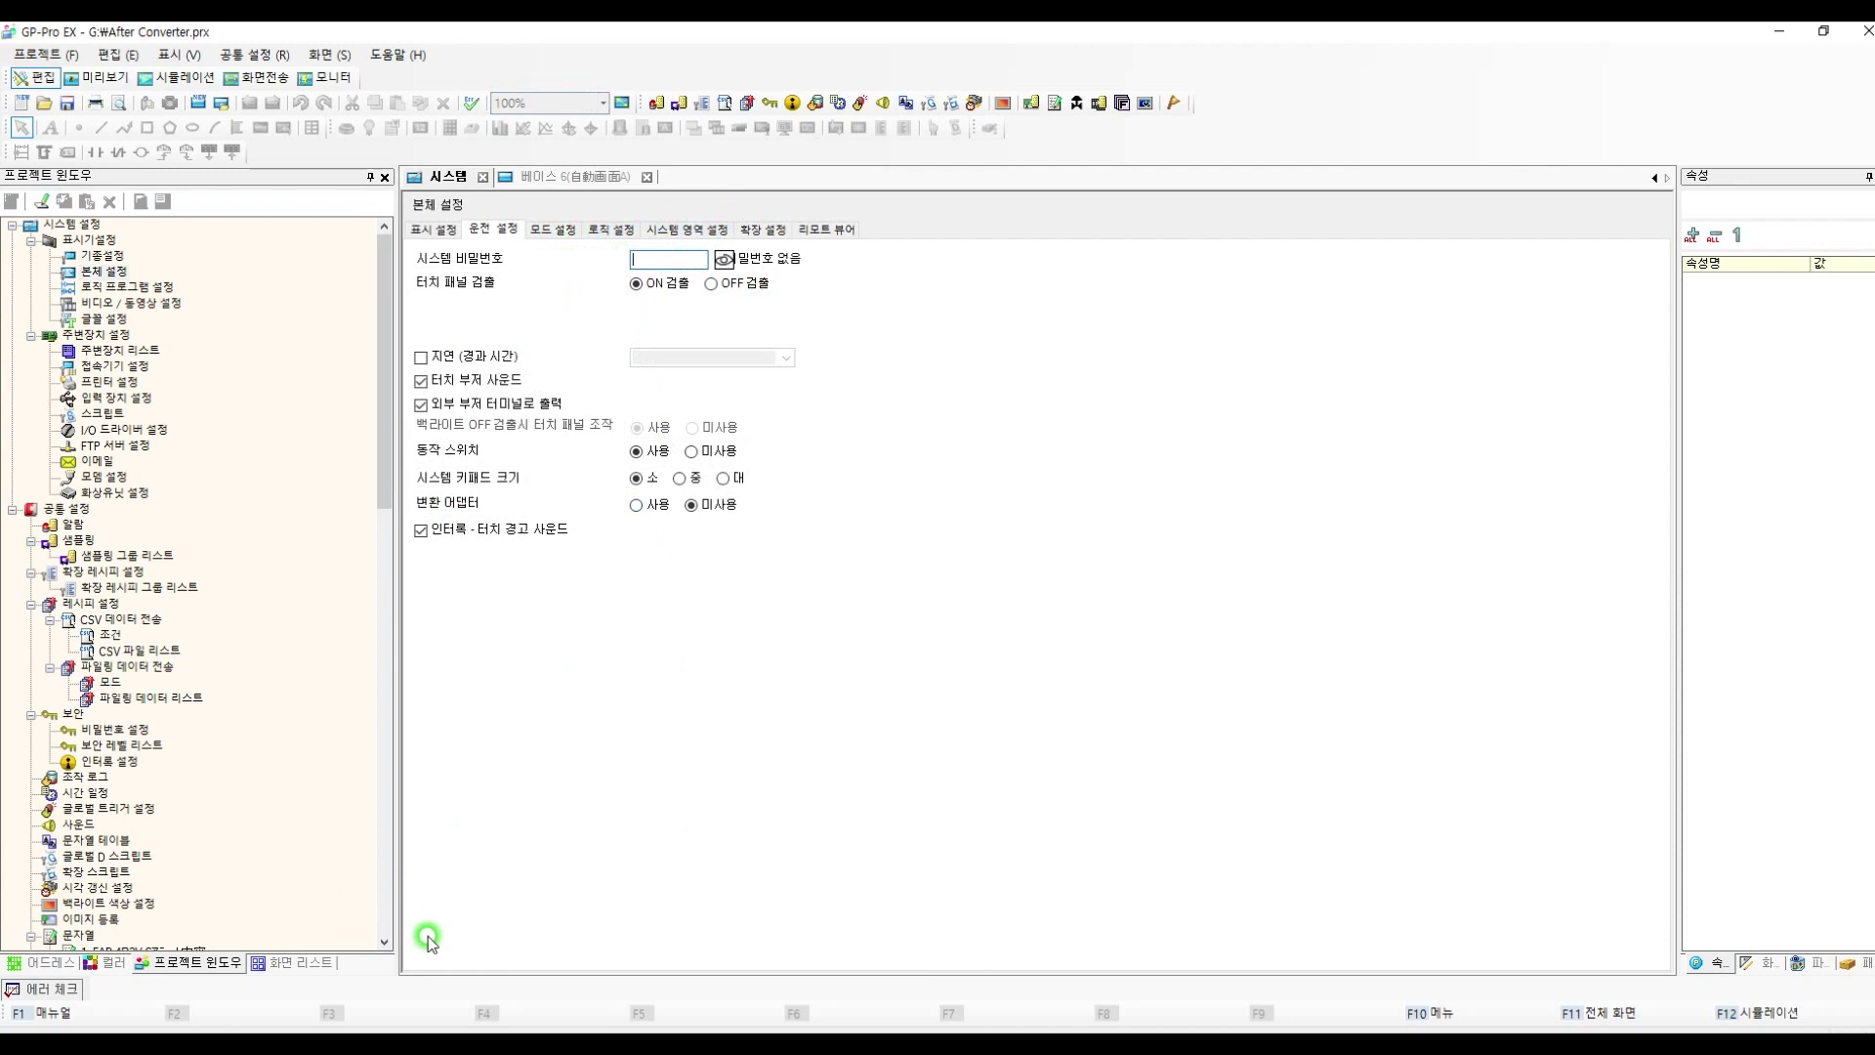
Open the symbol variable list from the missing device address warning in the error check, and return to base screen 6
left_click(46, 988)
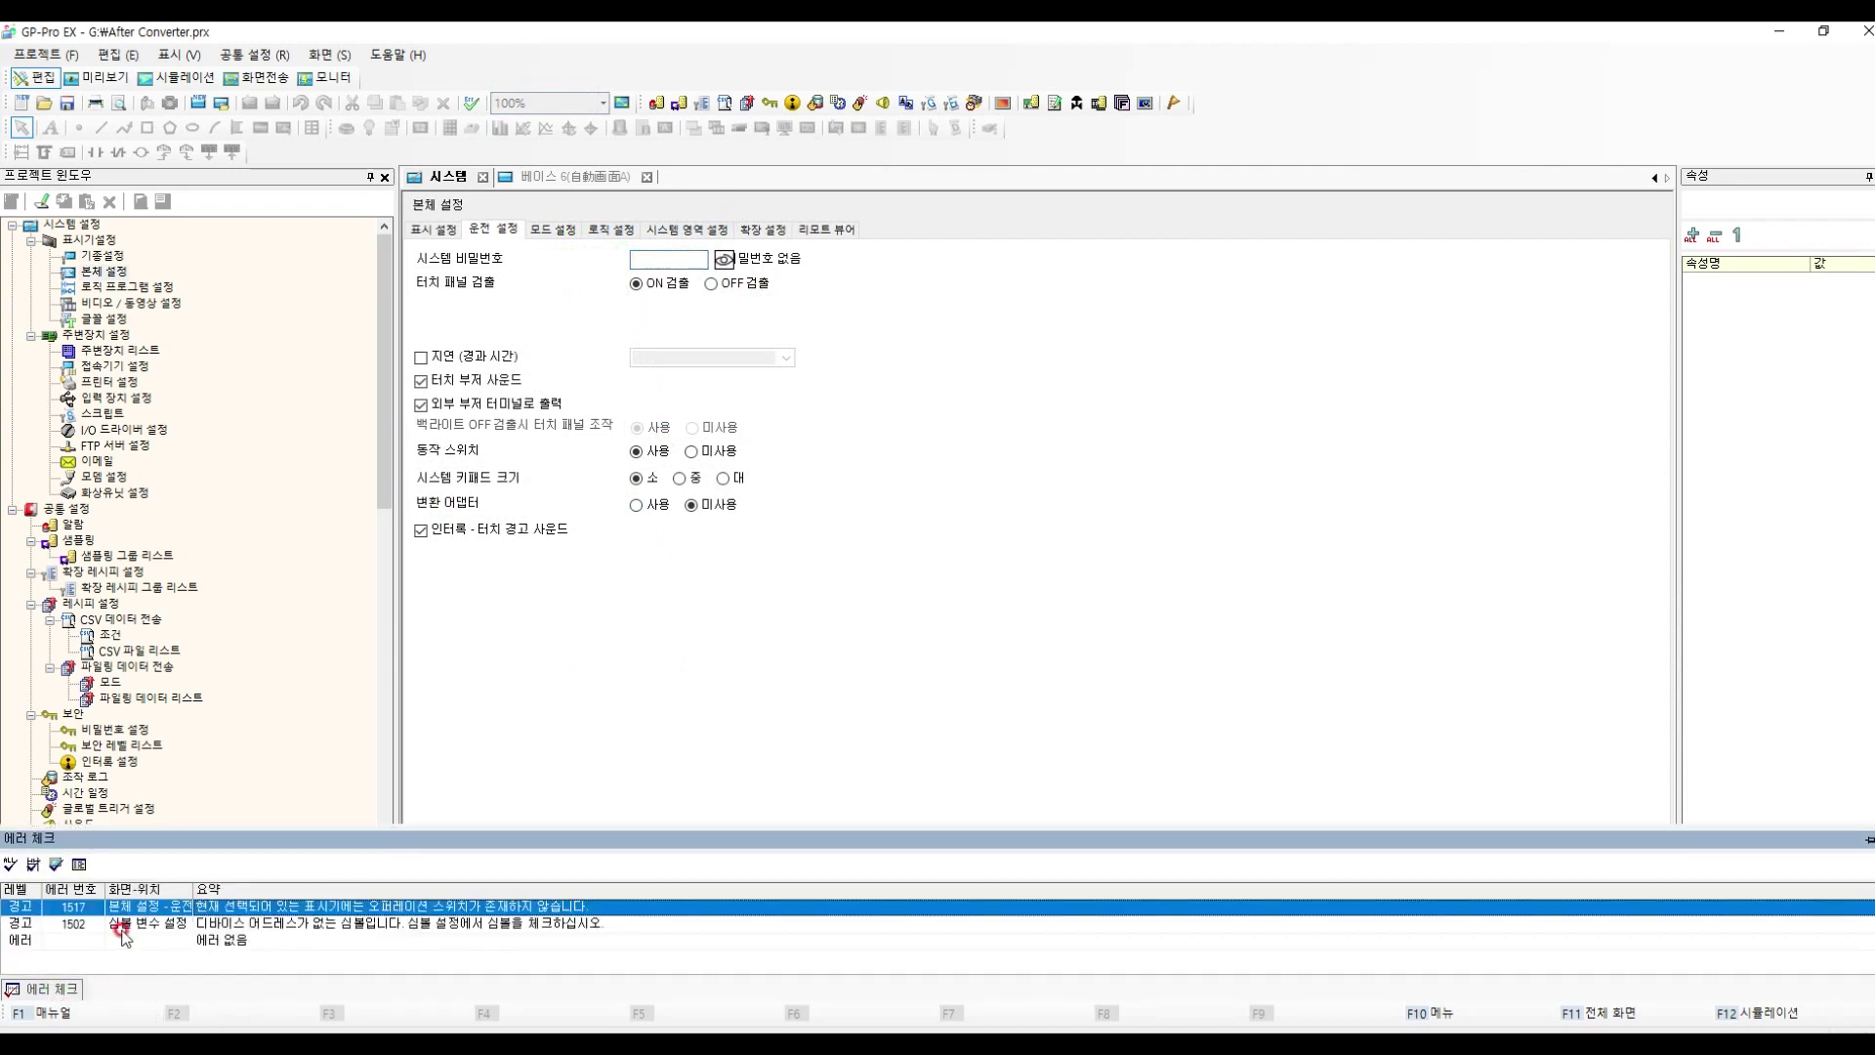
double_click(227, 926)
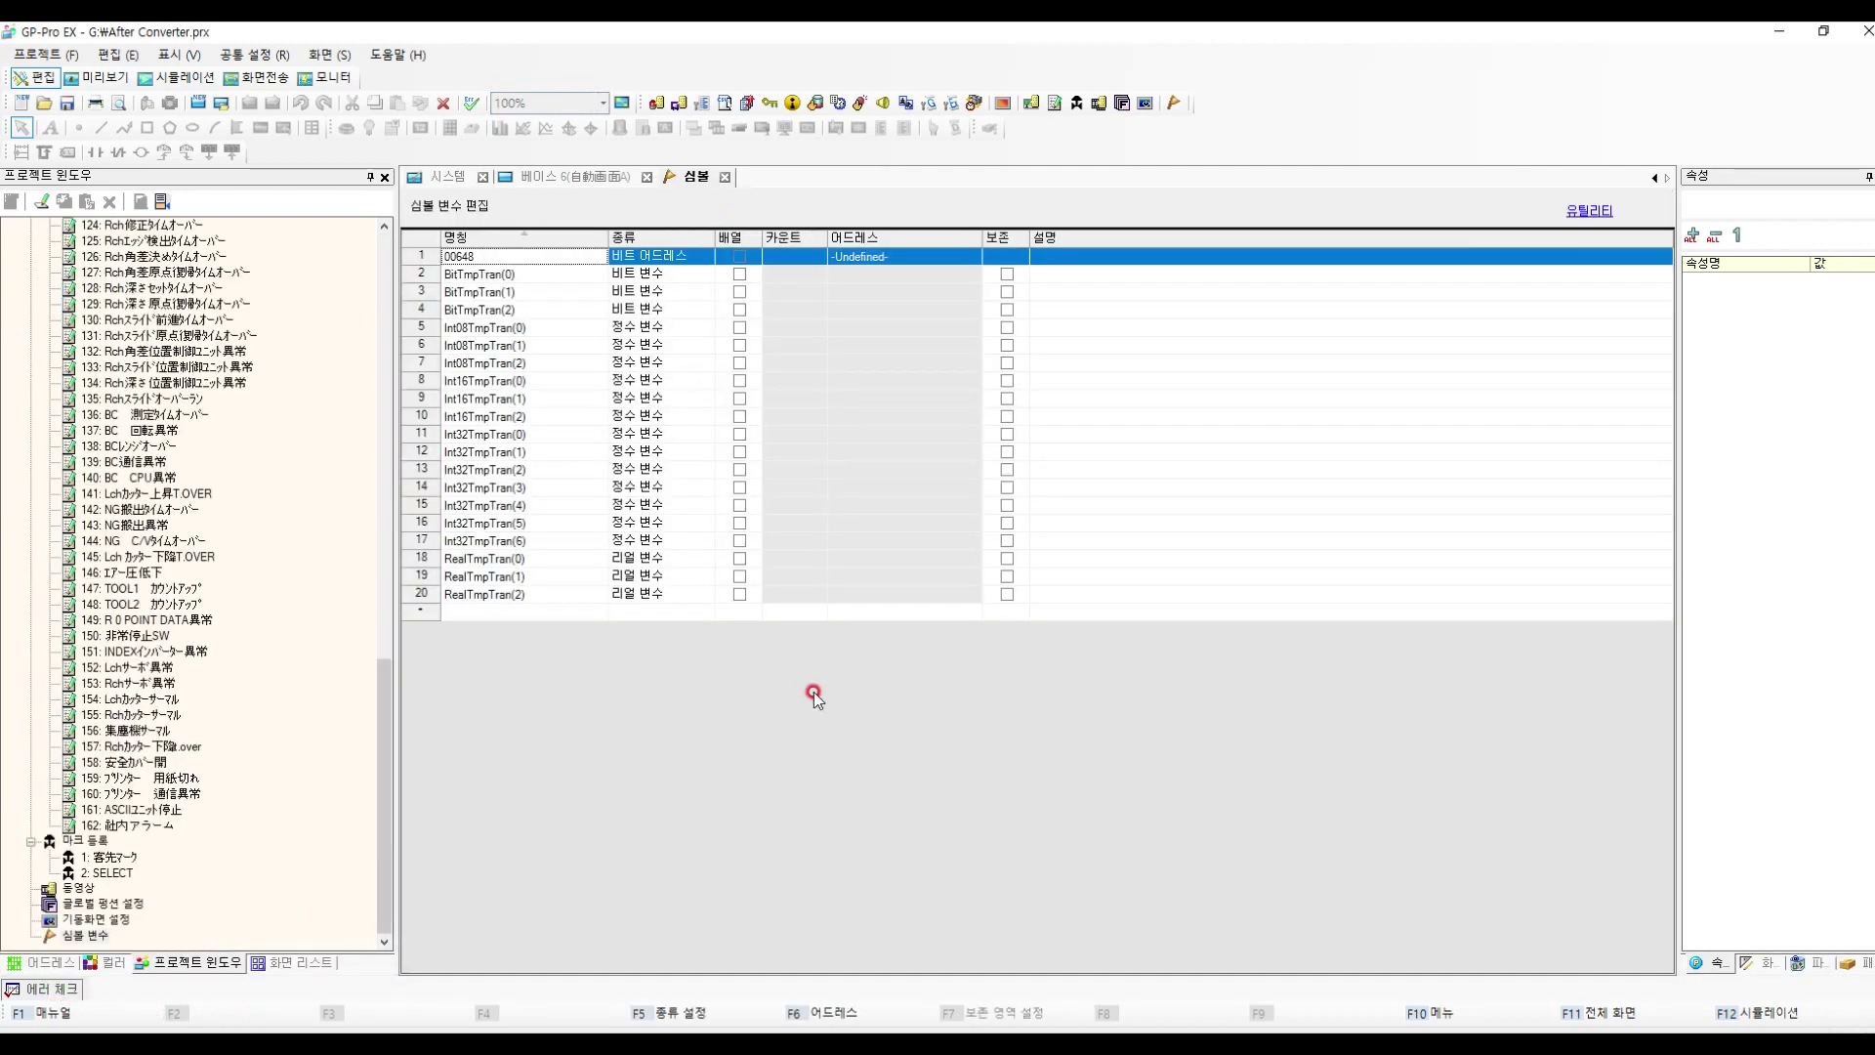
left_click(553, 179)
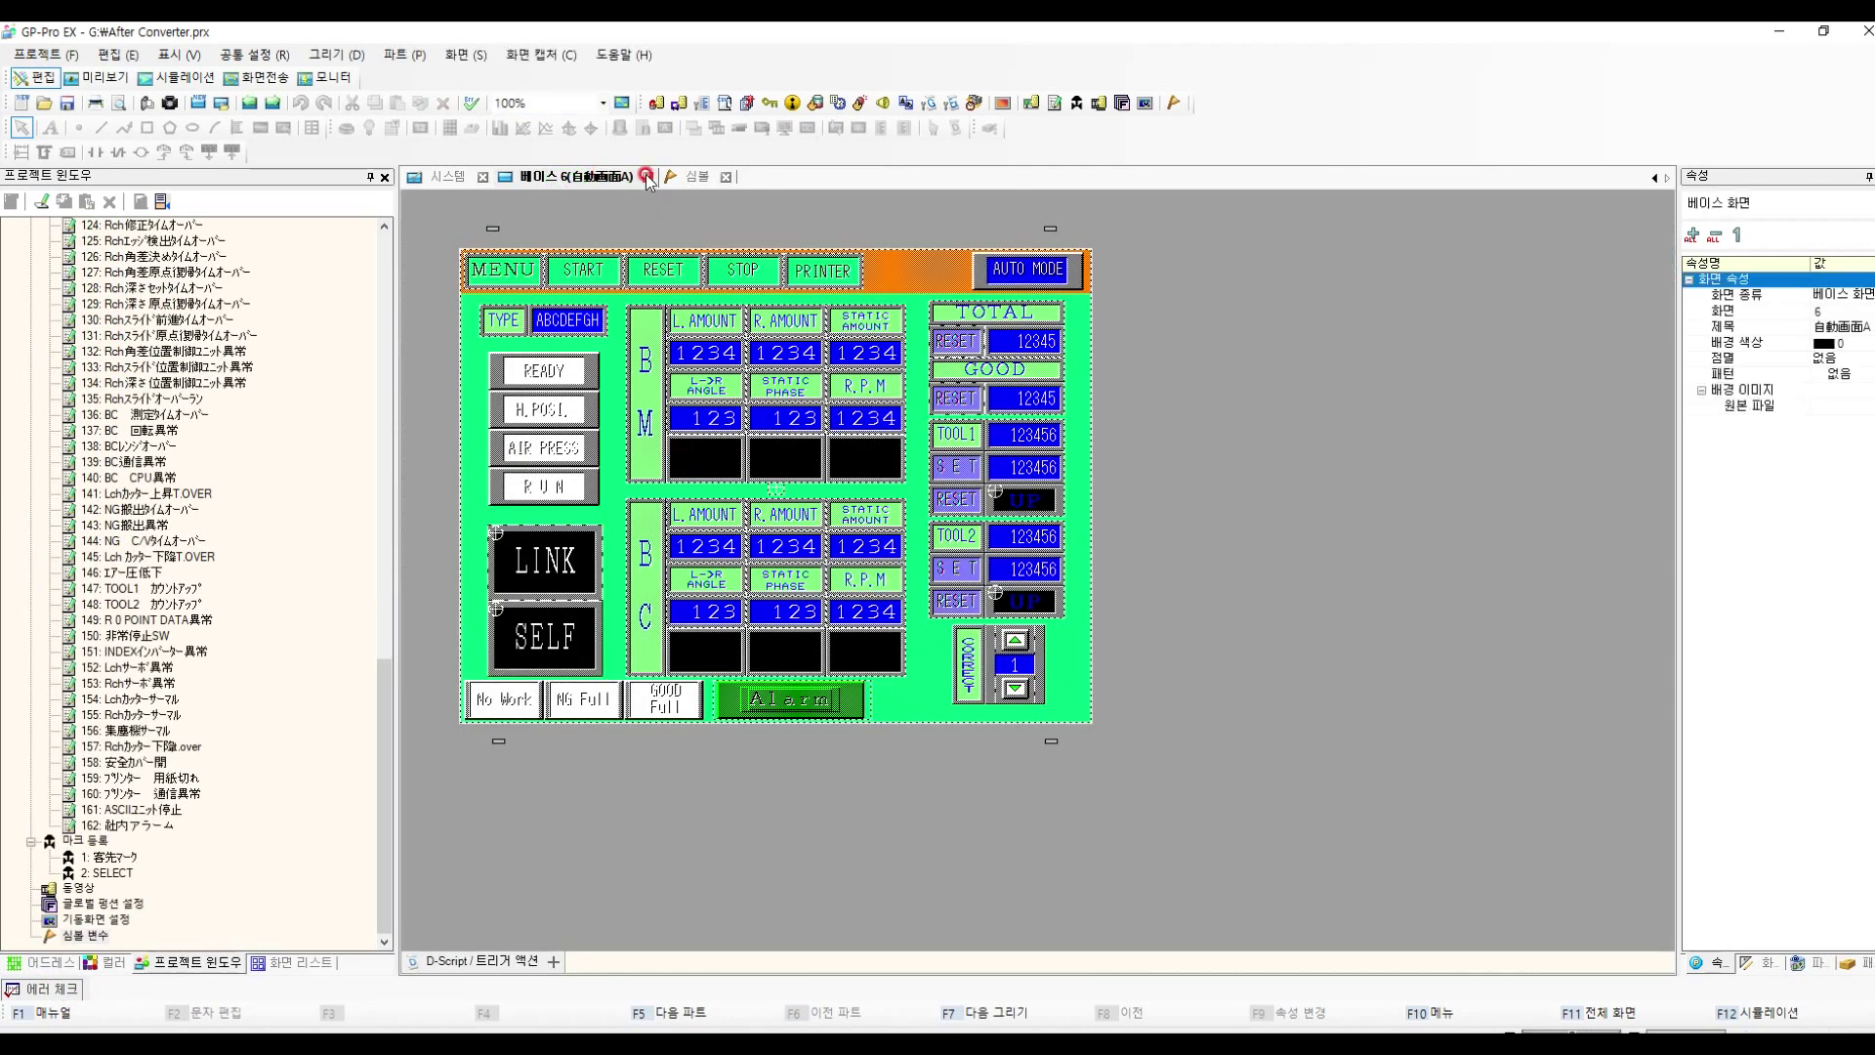
scroll(227, 449, "up", 20)
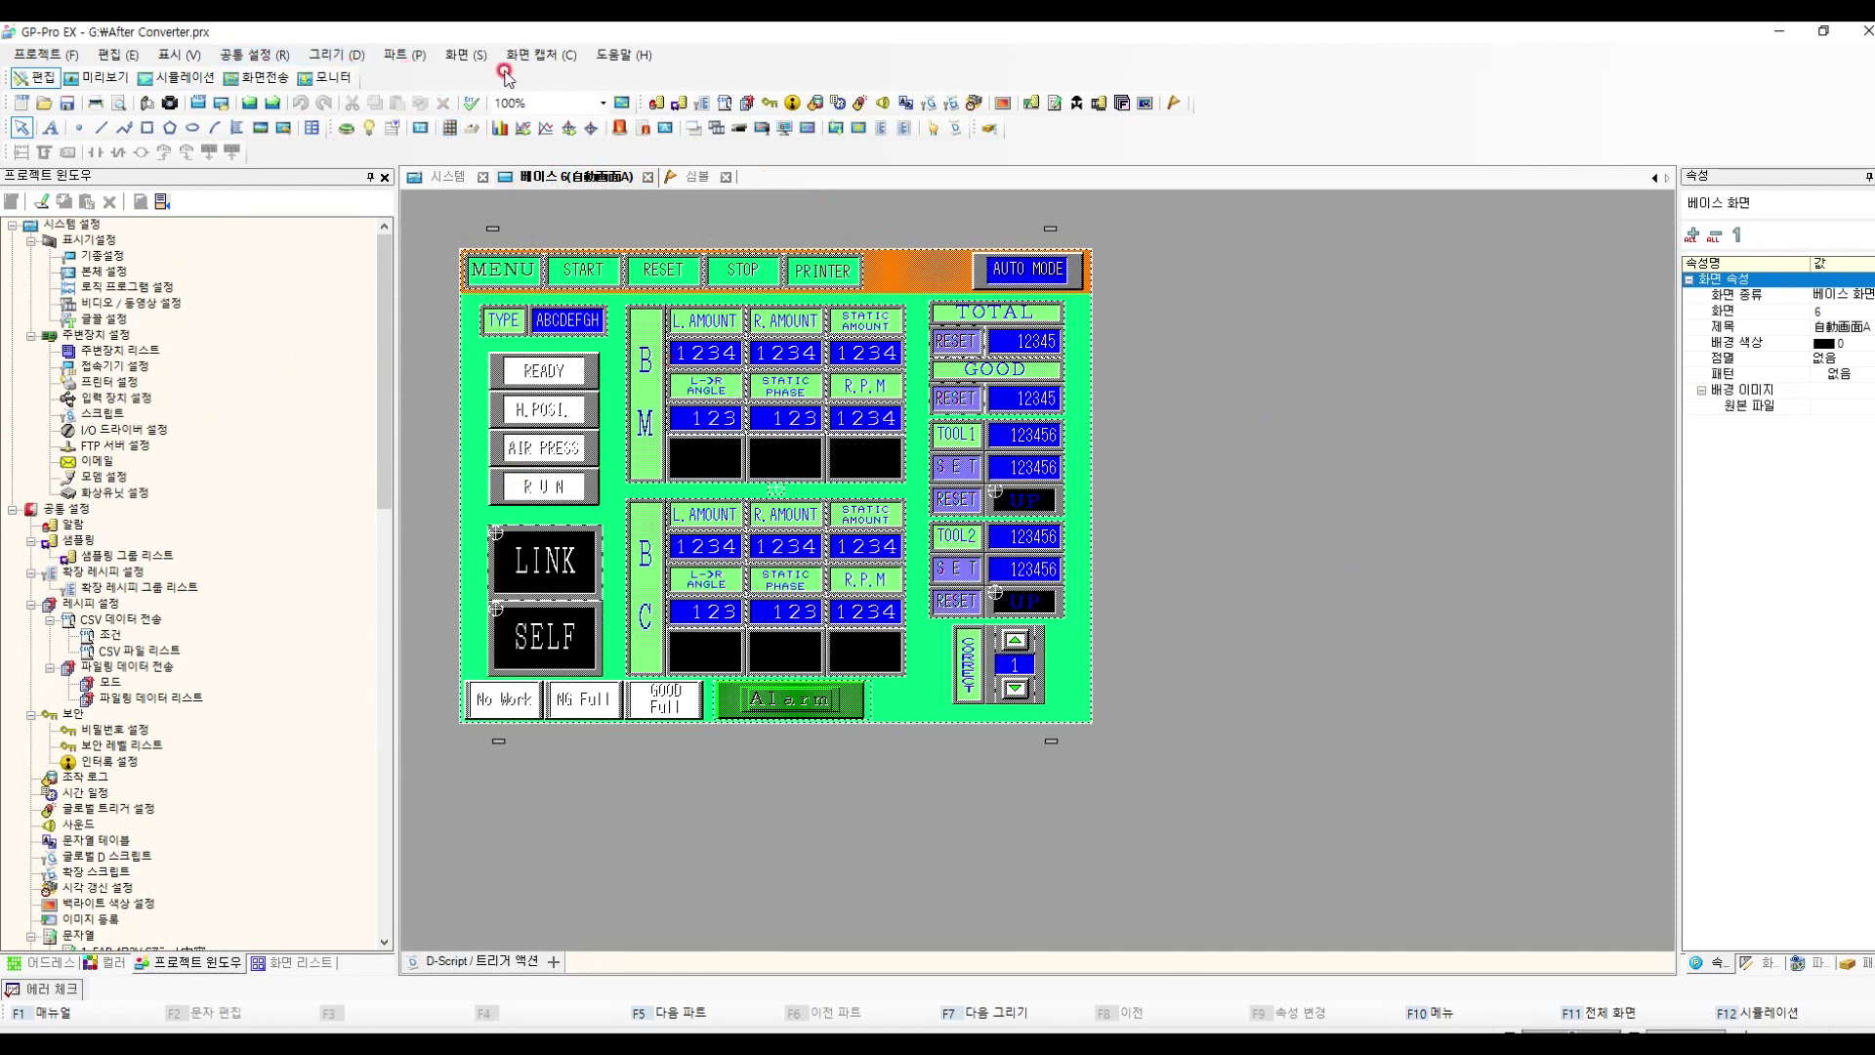
Start the screen transfer and save the changes to After Converter.prx
left_click(211, 81)
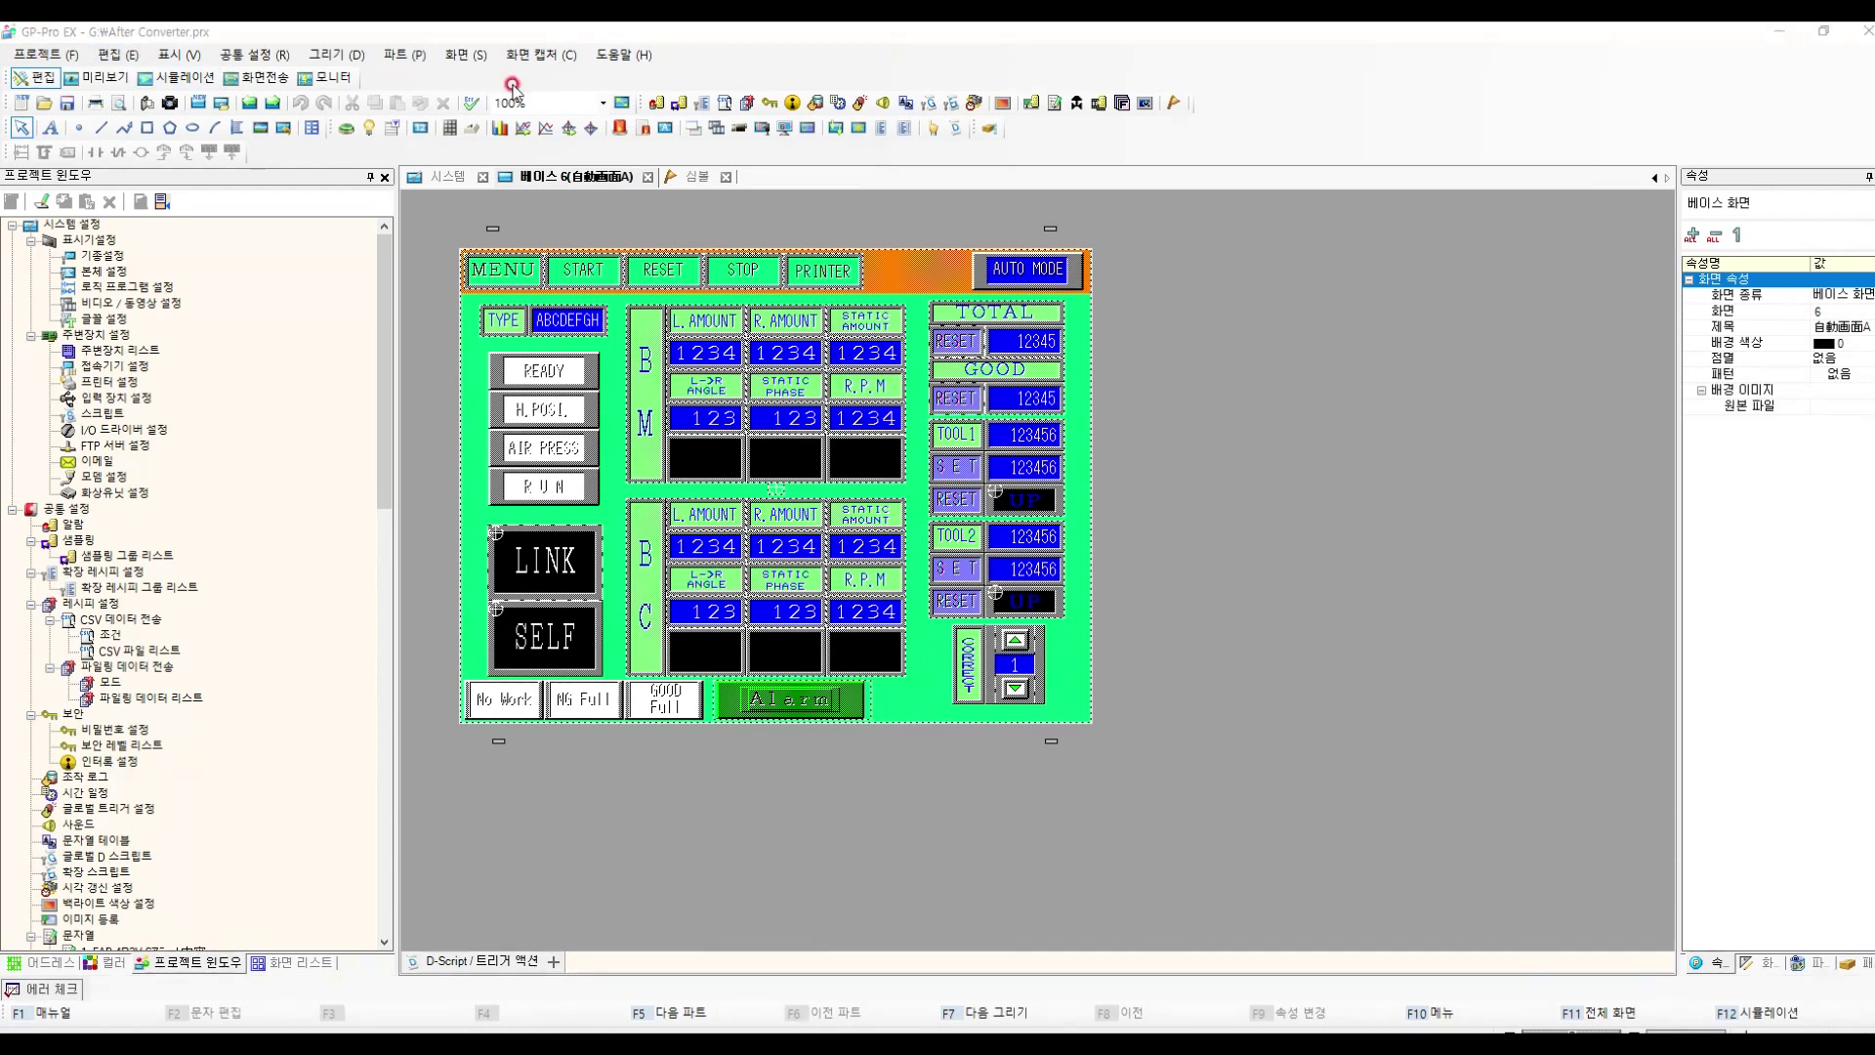
left_click(279, 82)
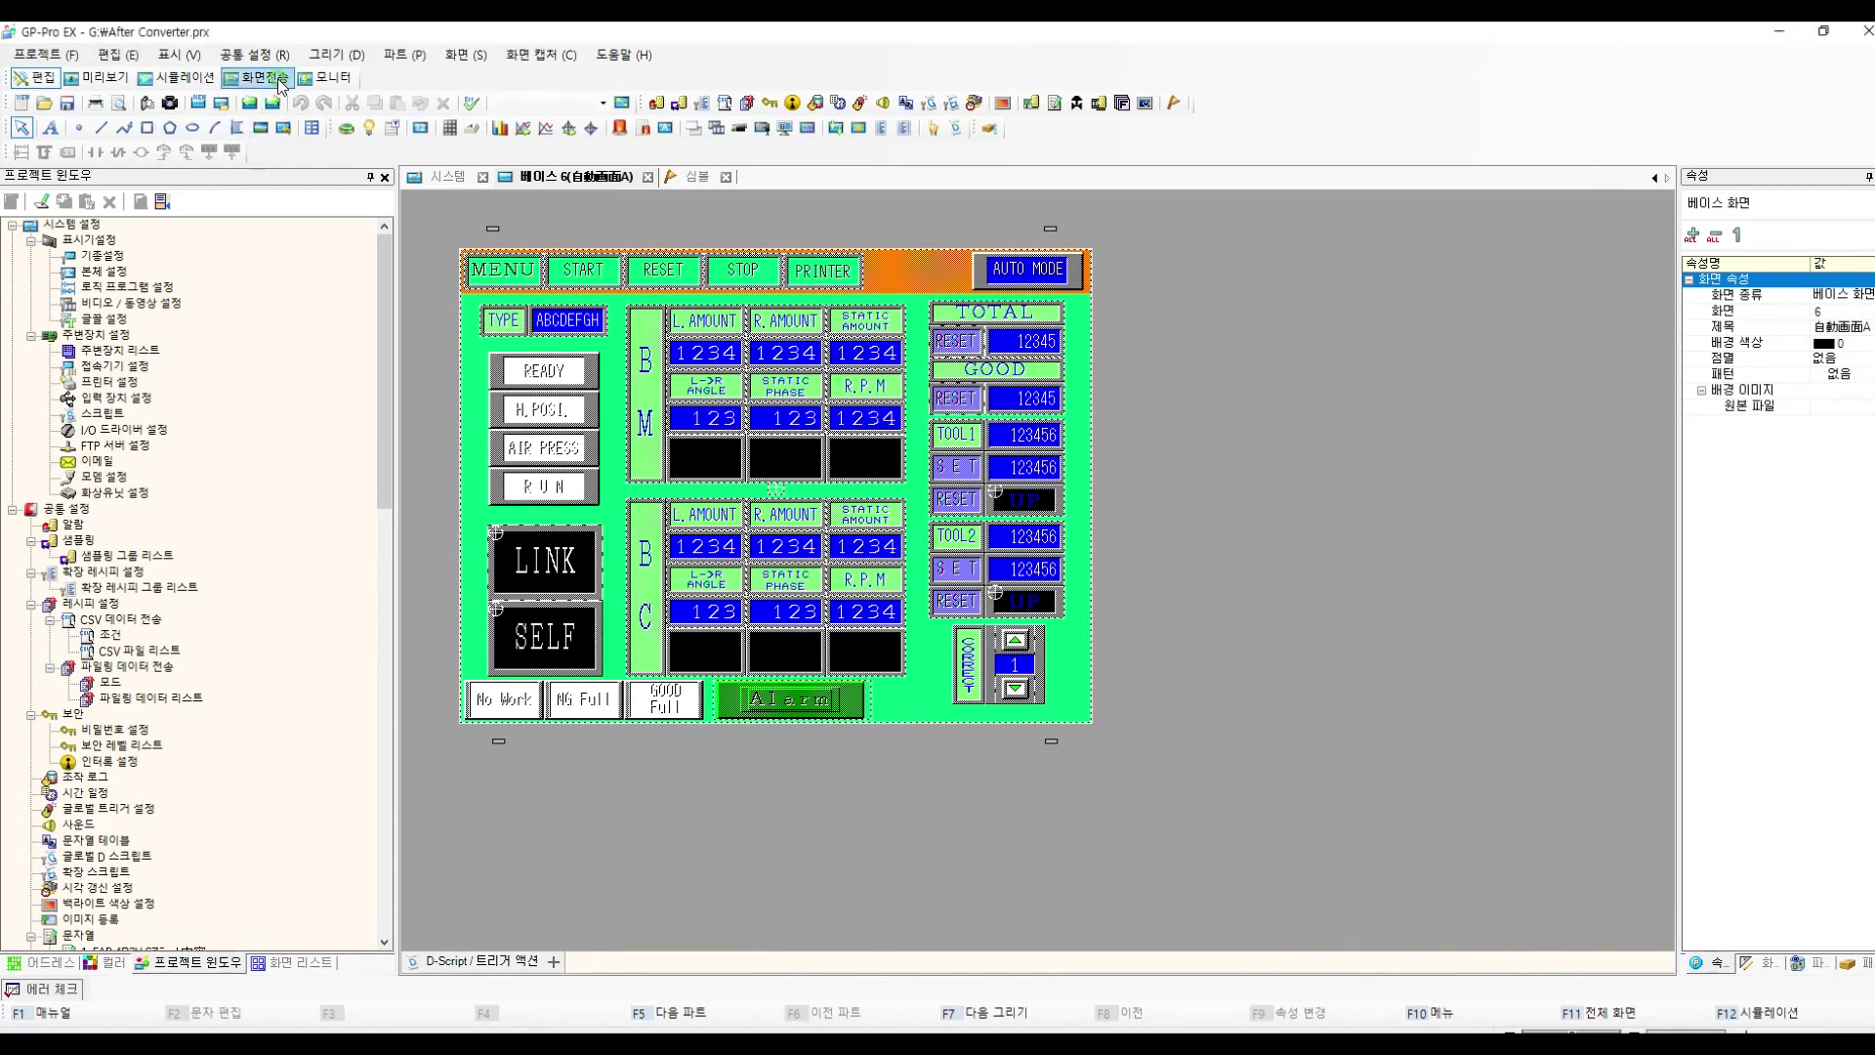
left_click(781, 544)
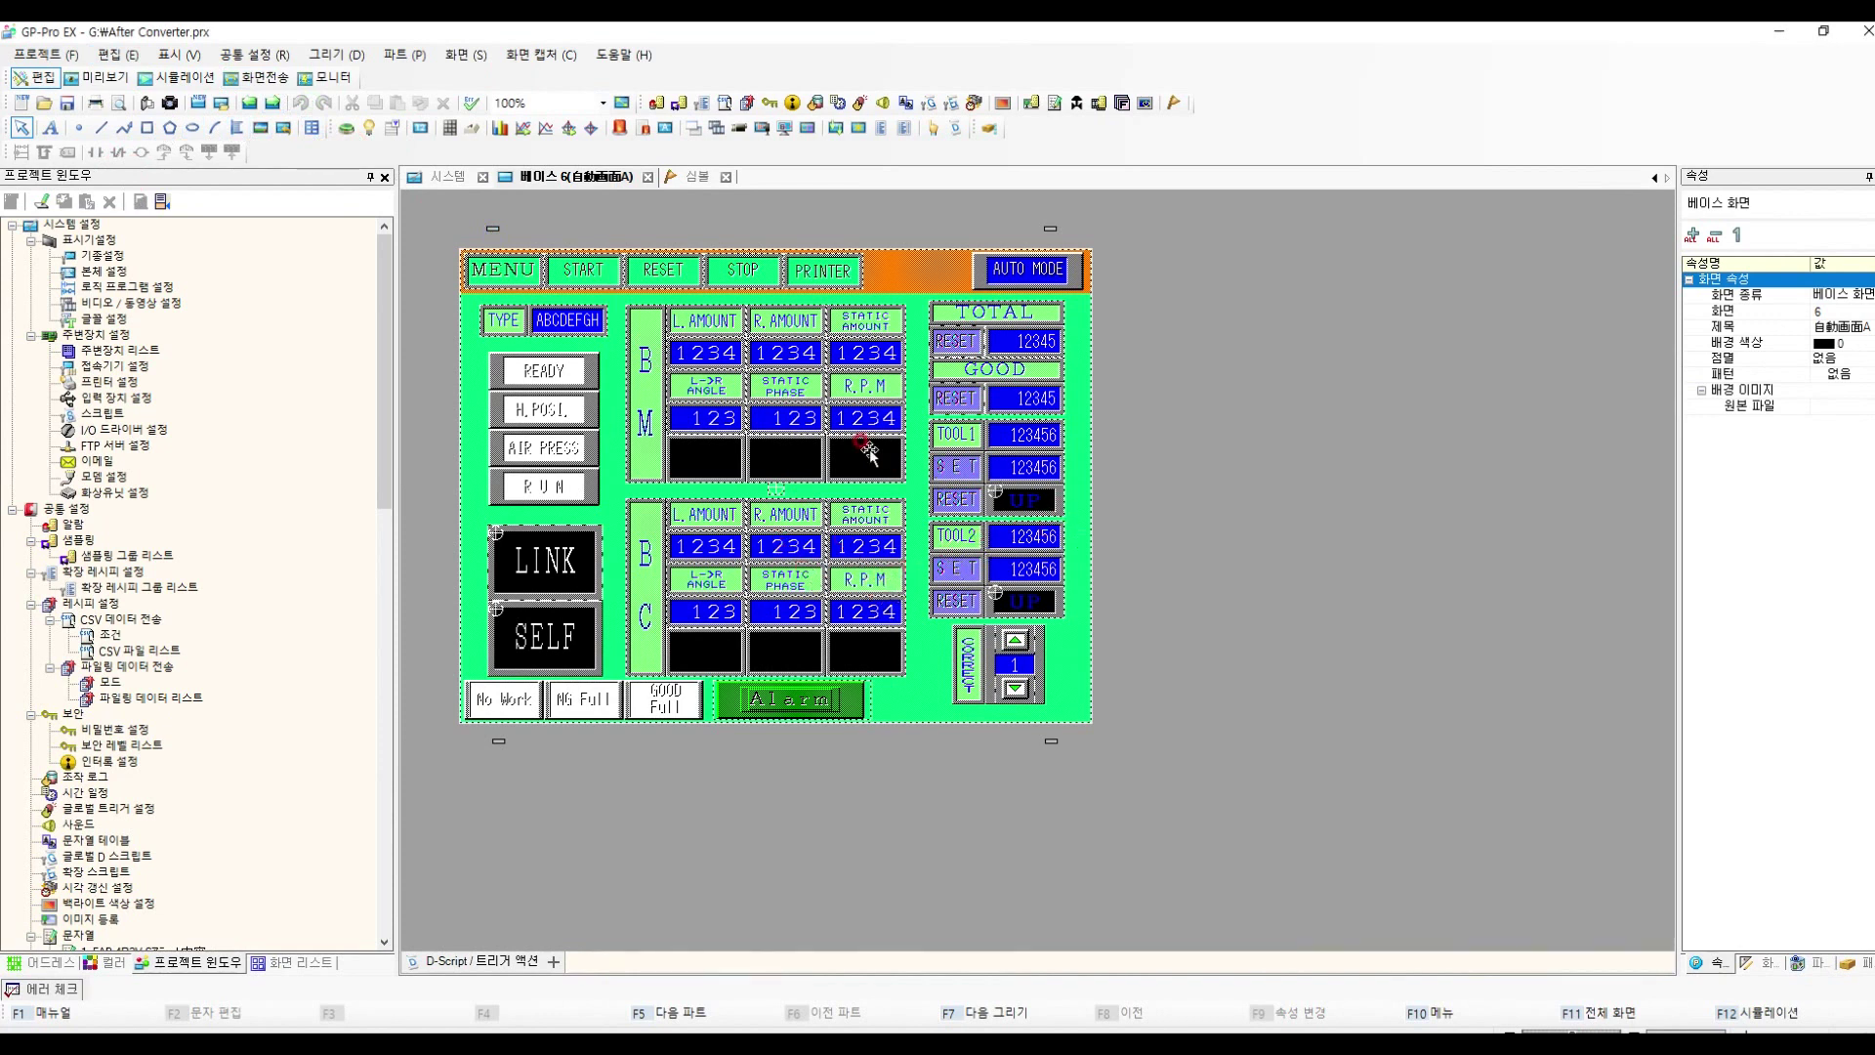
left_click(256, 78)
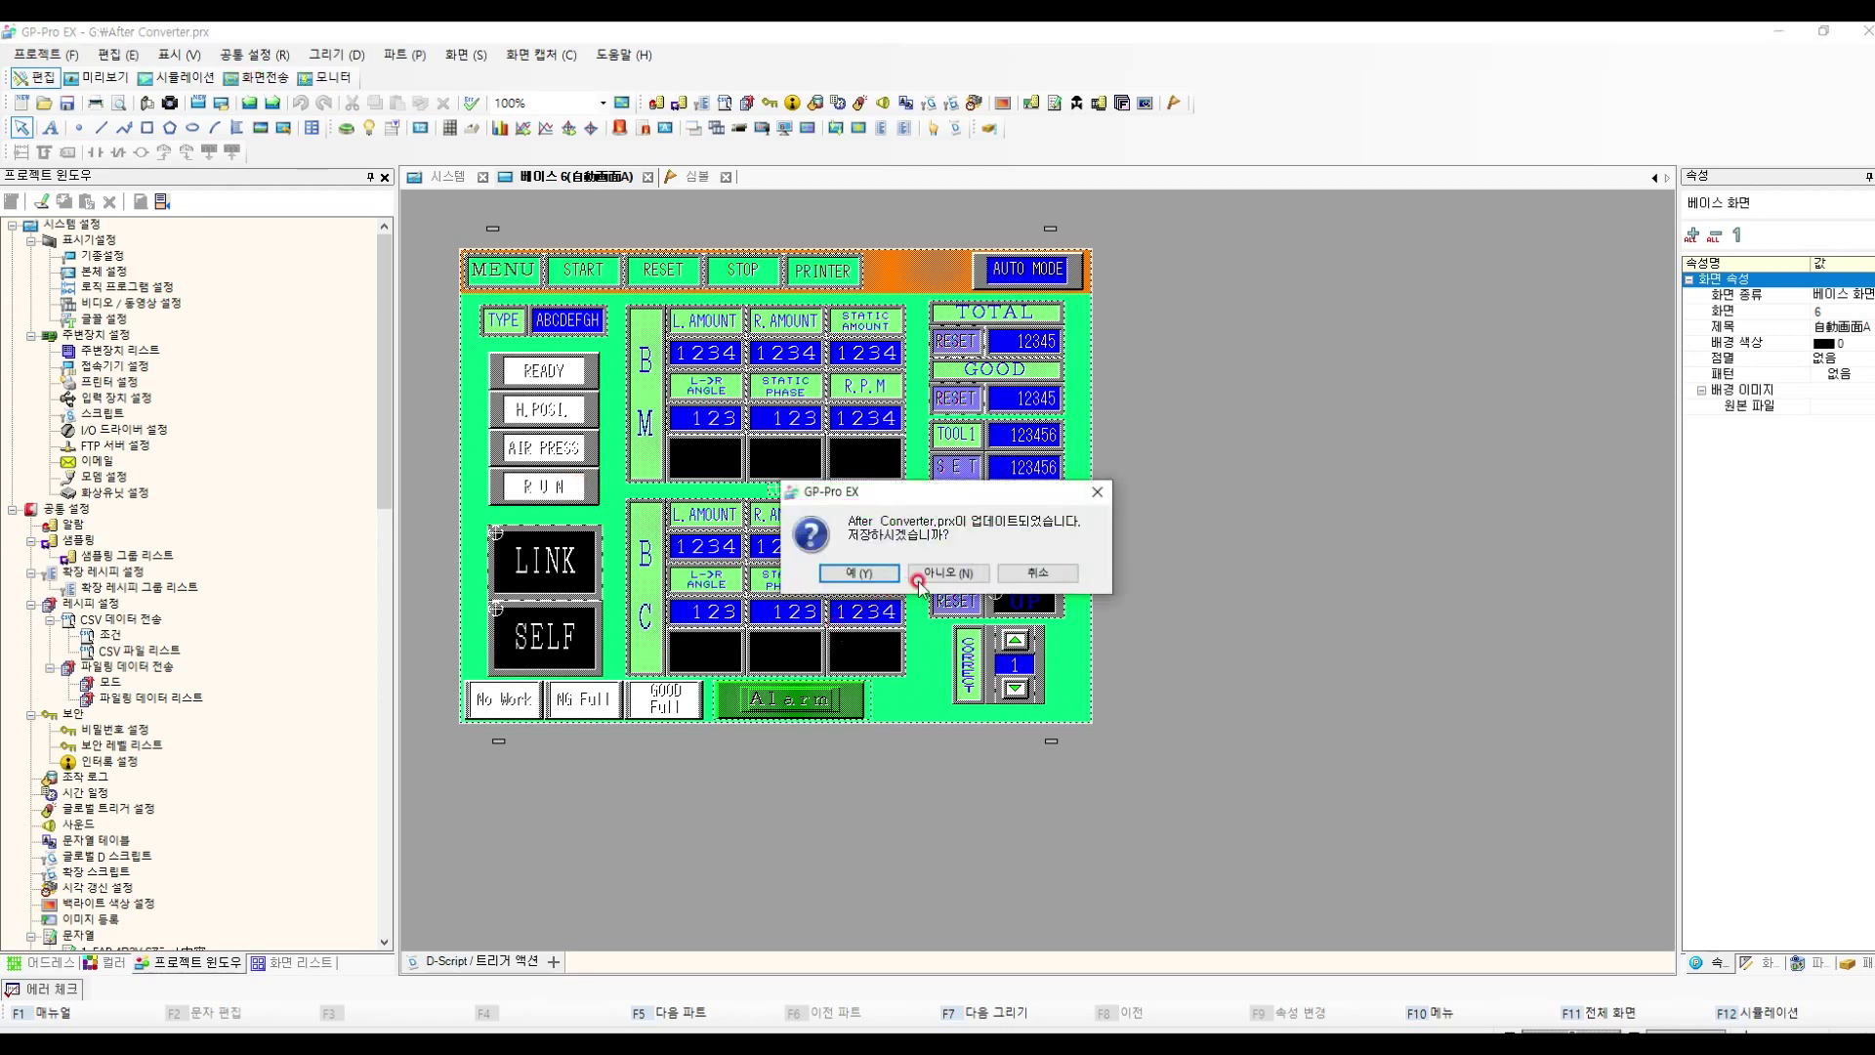
left_click(860, 573)
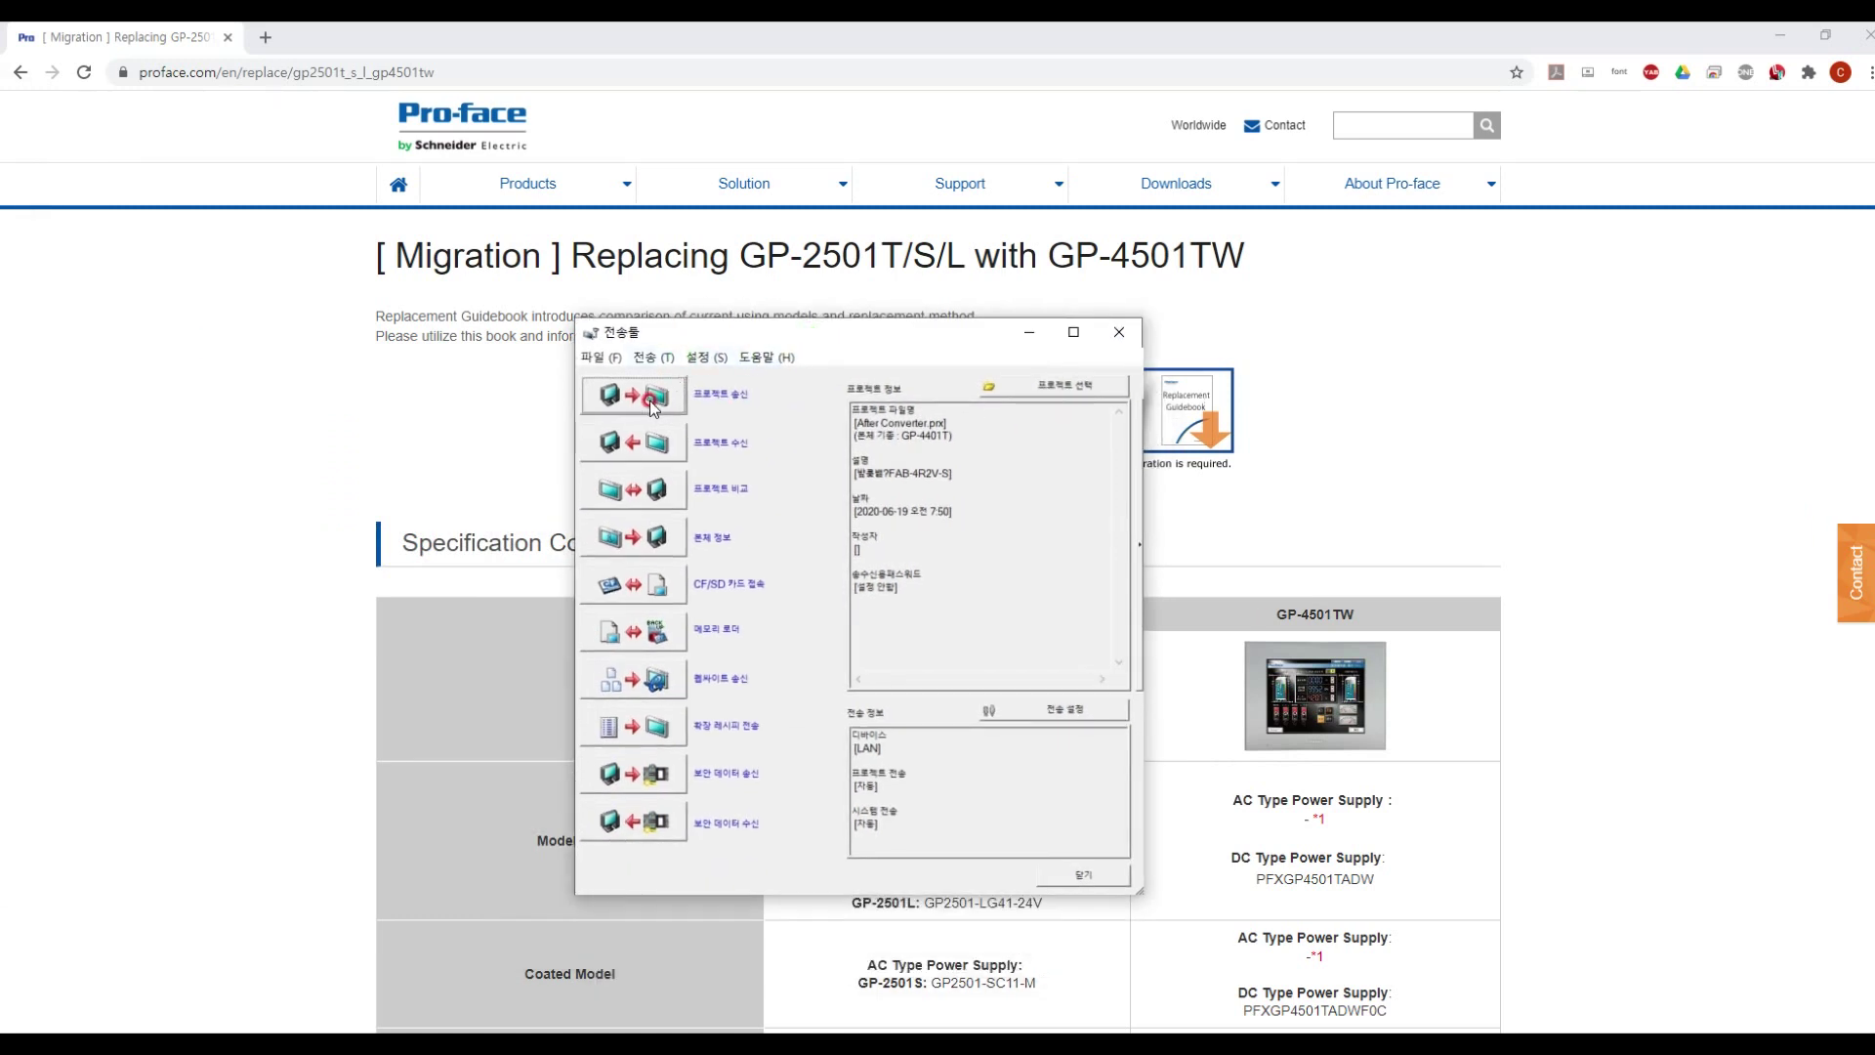
Accept the LAN transfer settings, send the whole project to the display at 100.100.0.11, and close the transfer tool
left_click(1092, 709)
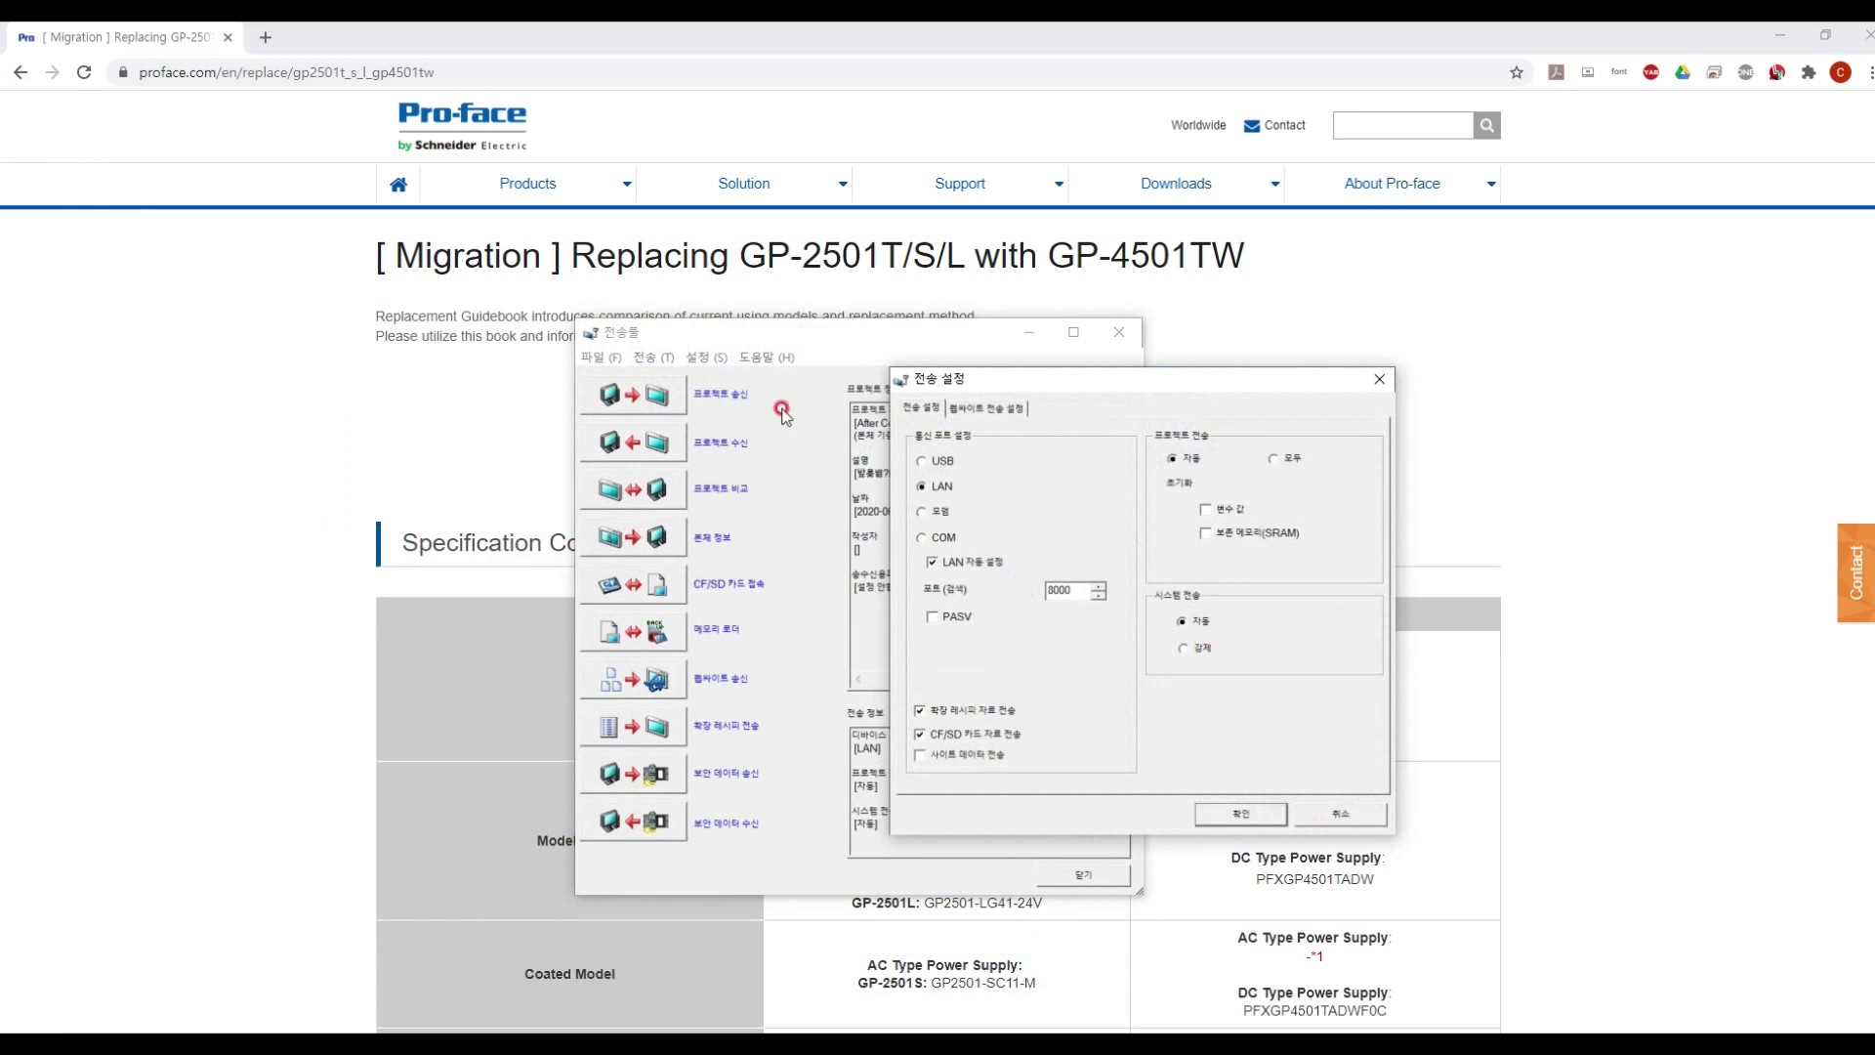
left_click(1241, 814)
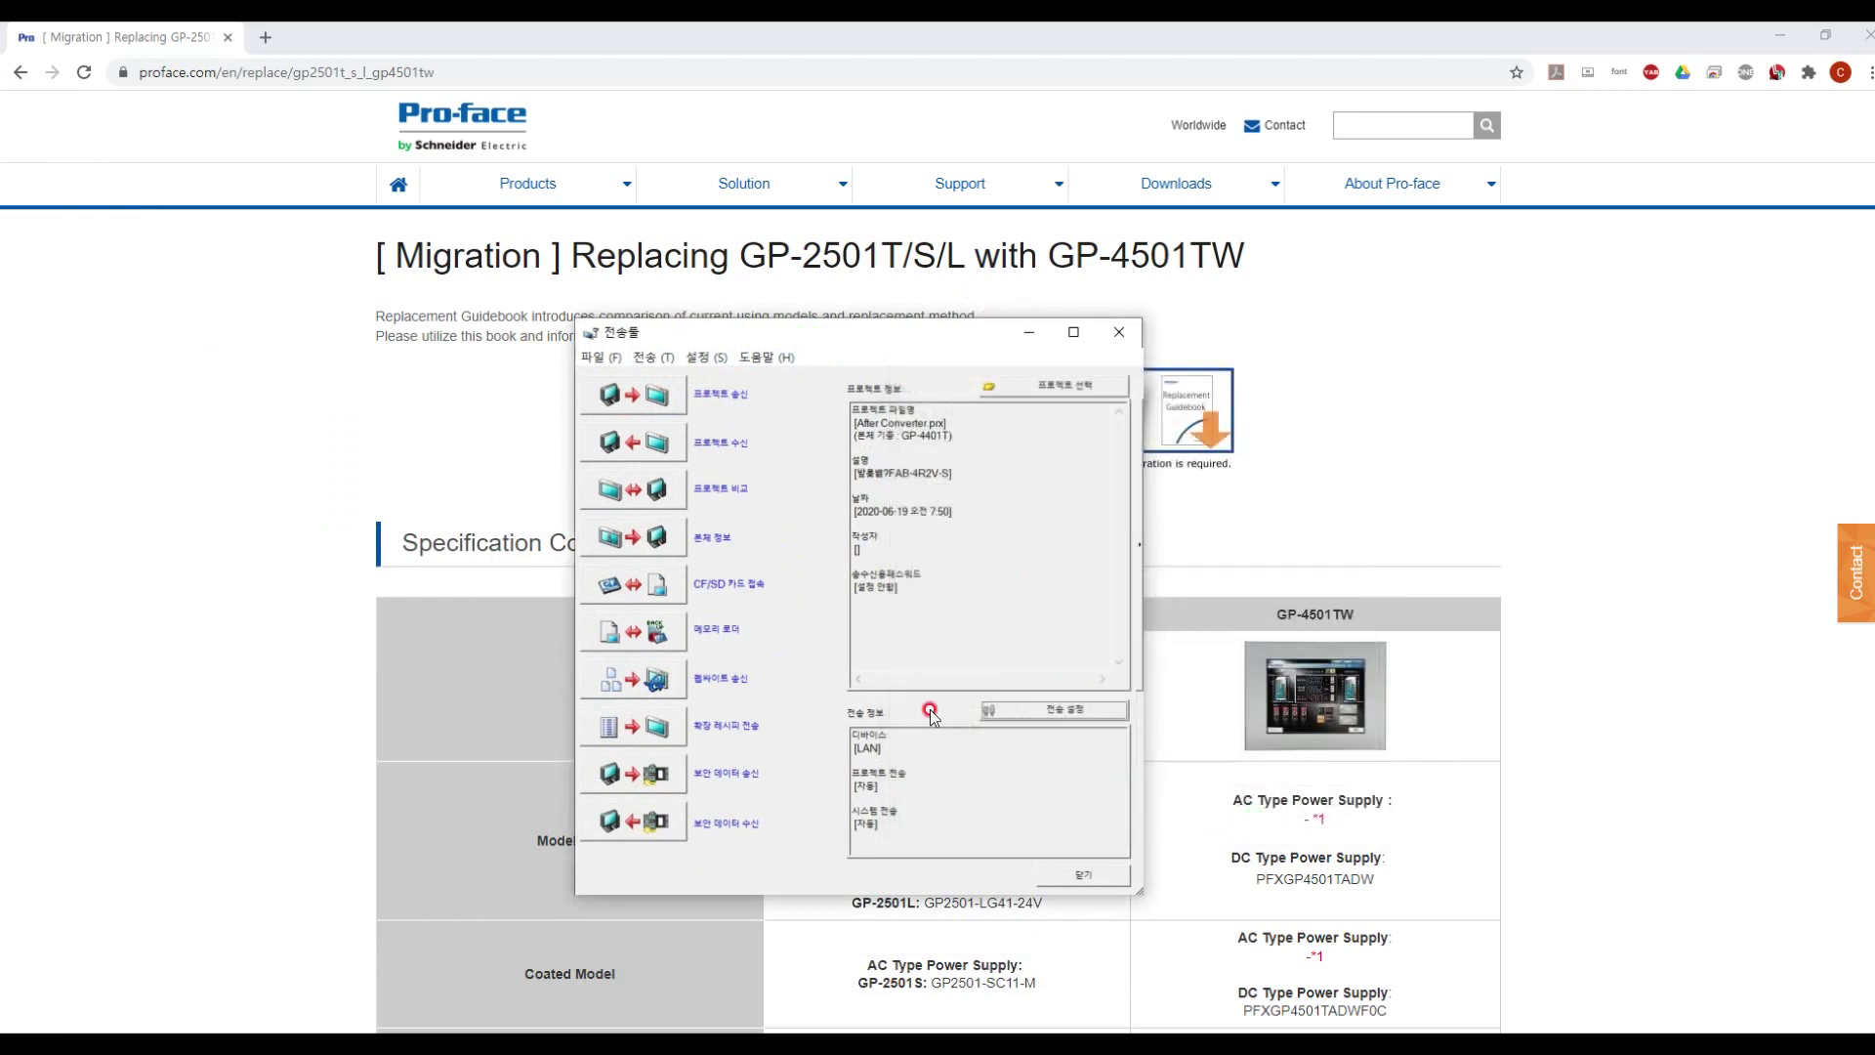
left_click(625, 415)
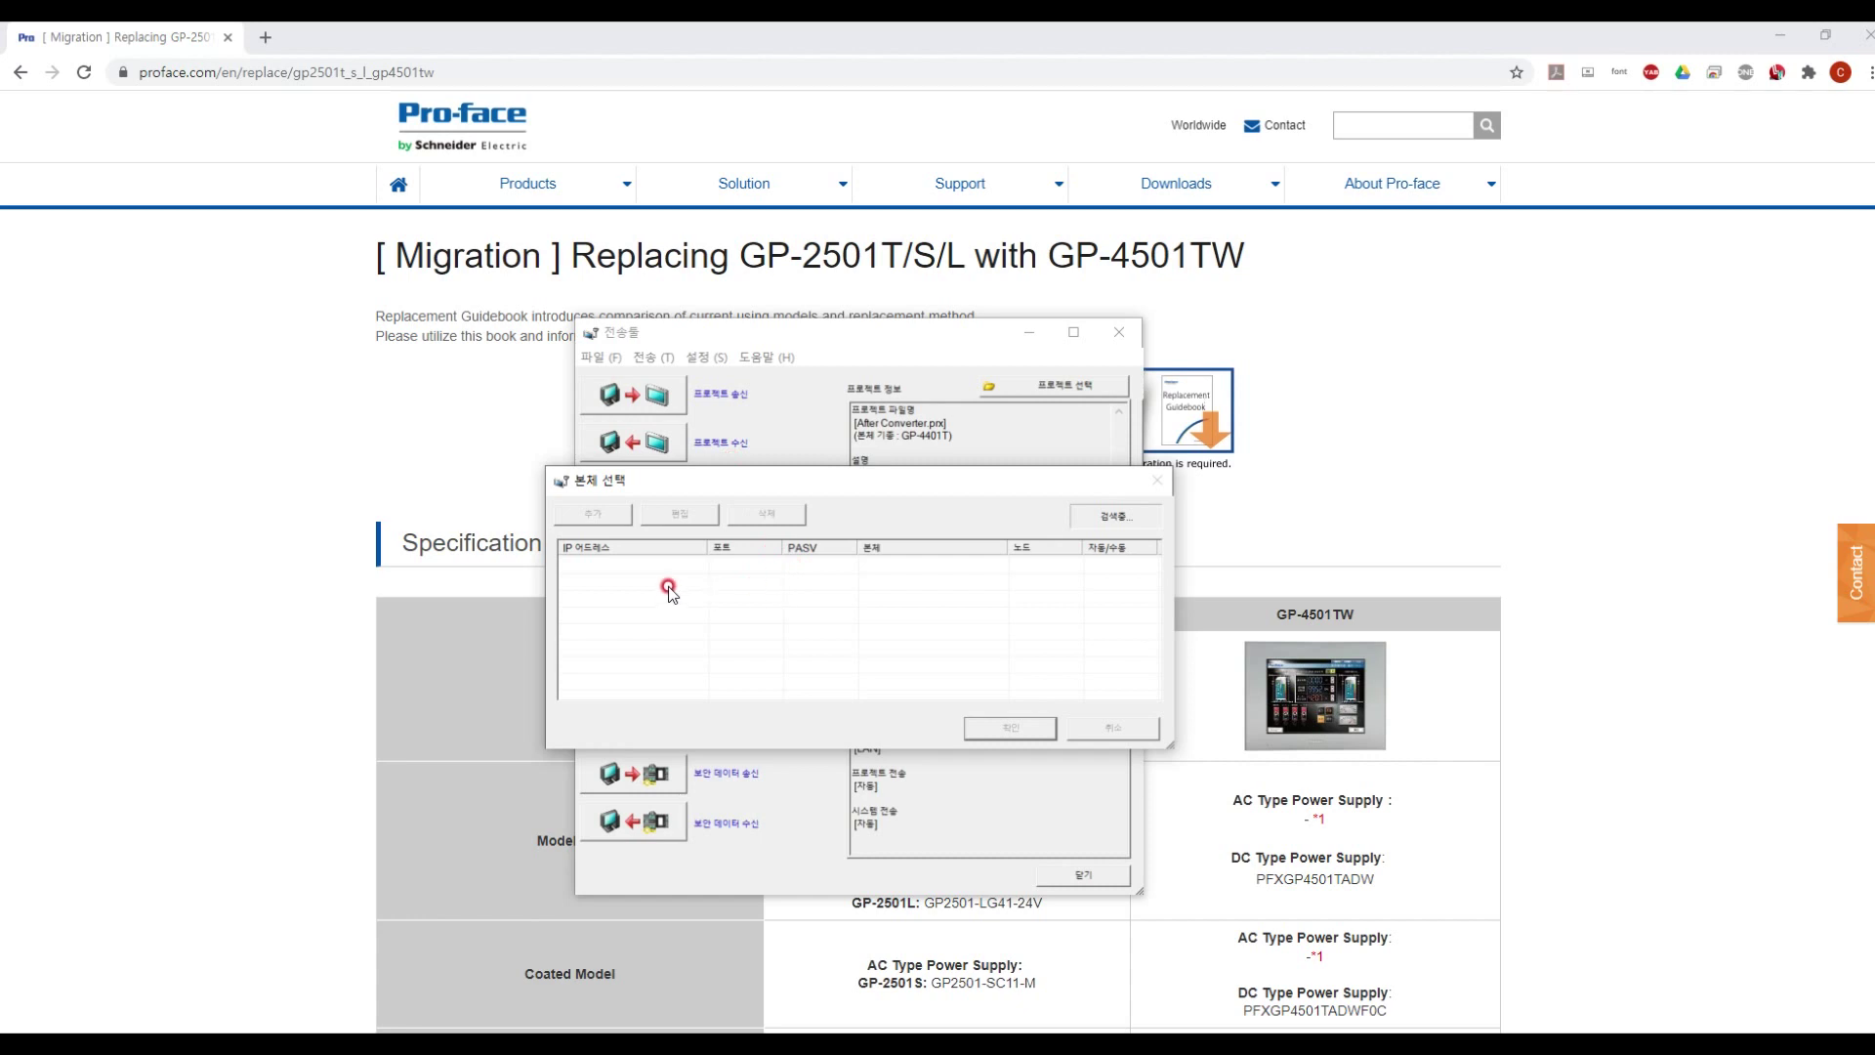
left_click(567, 565)
left_click(1023, 739)
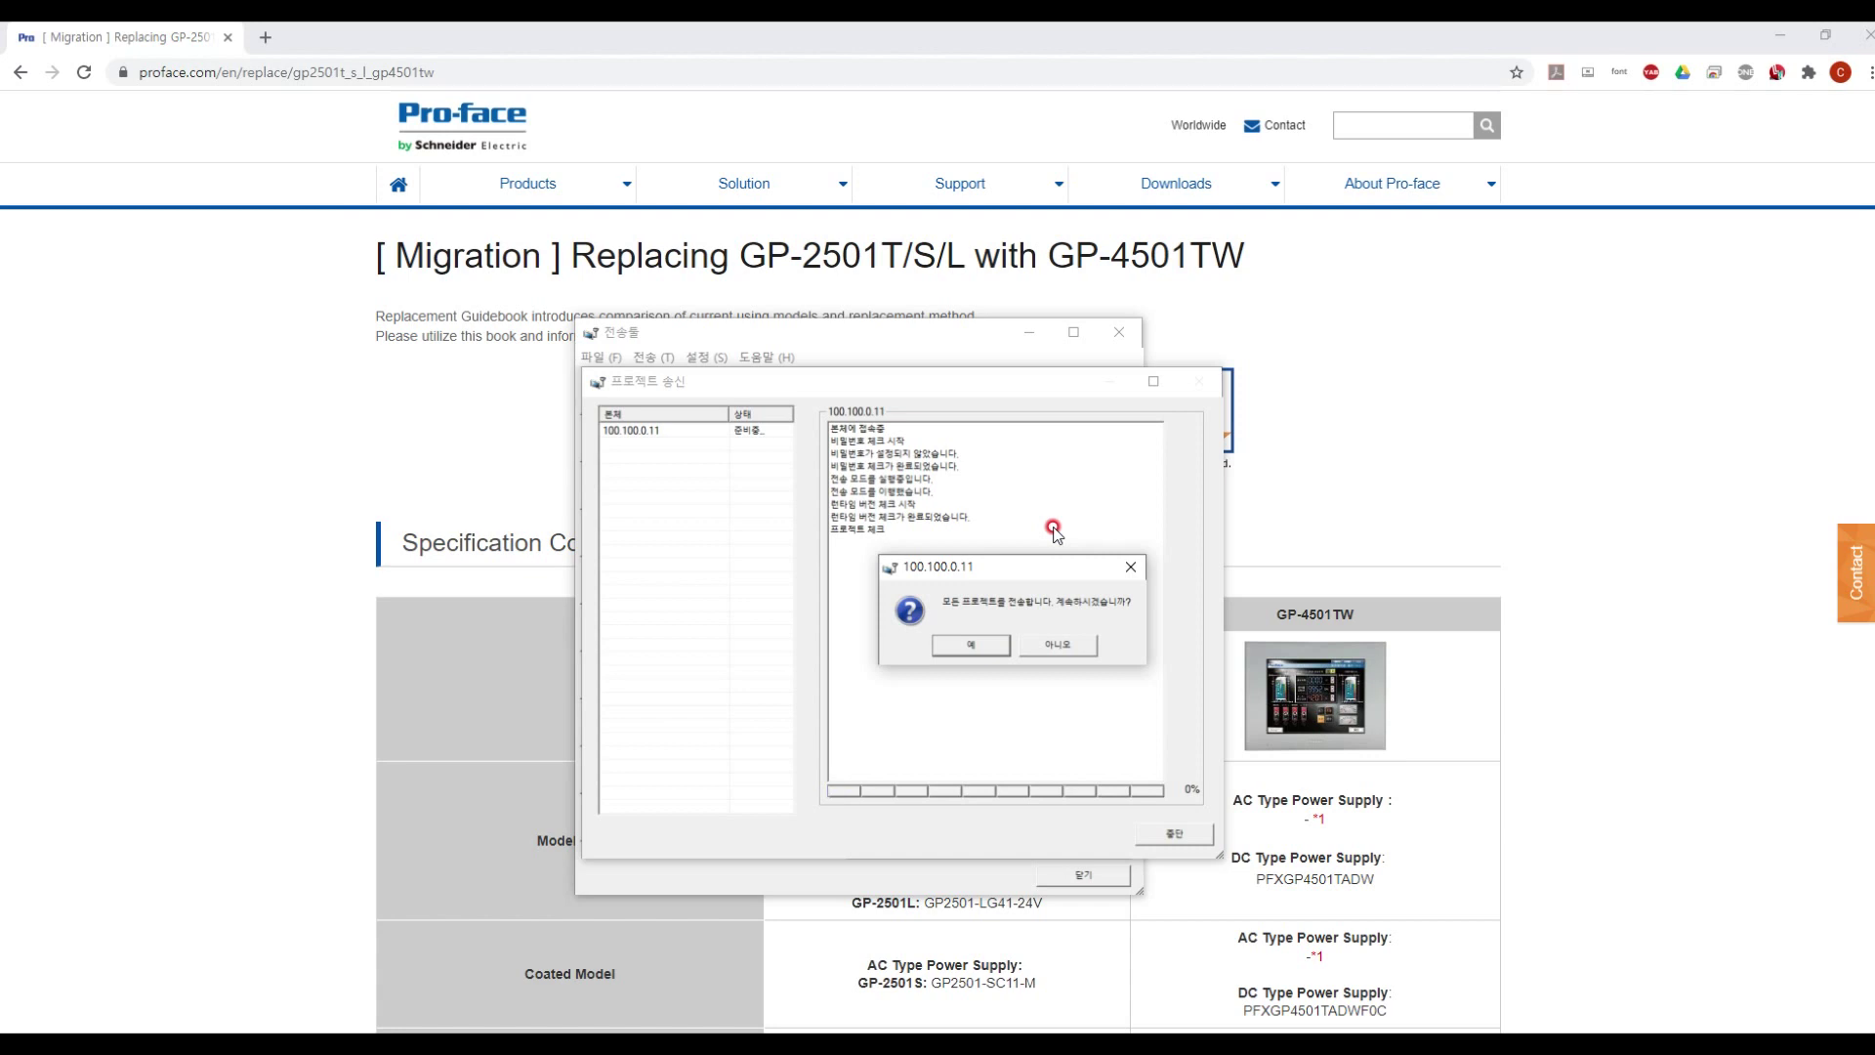
left_click(962, 645)
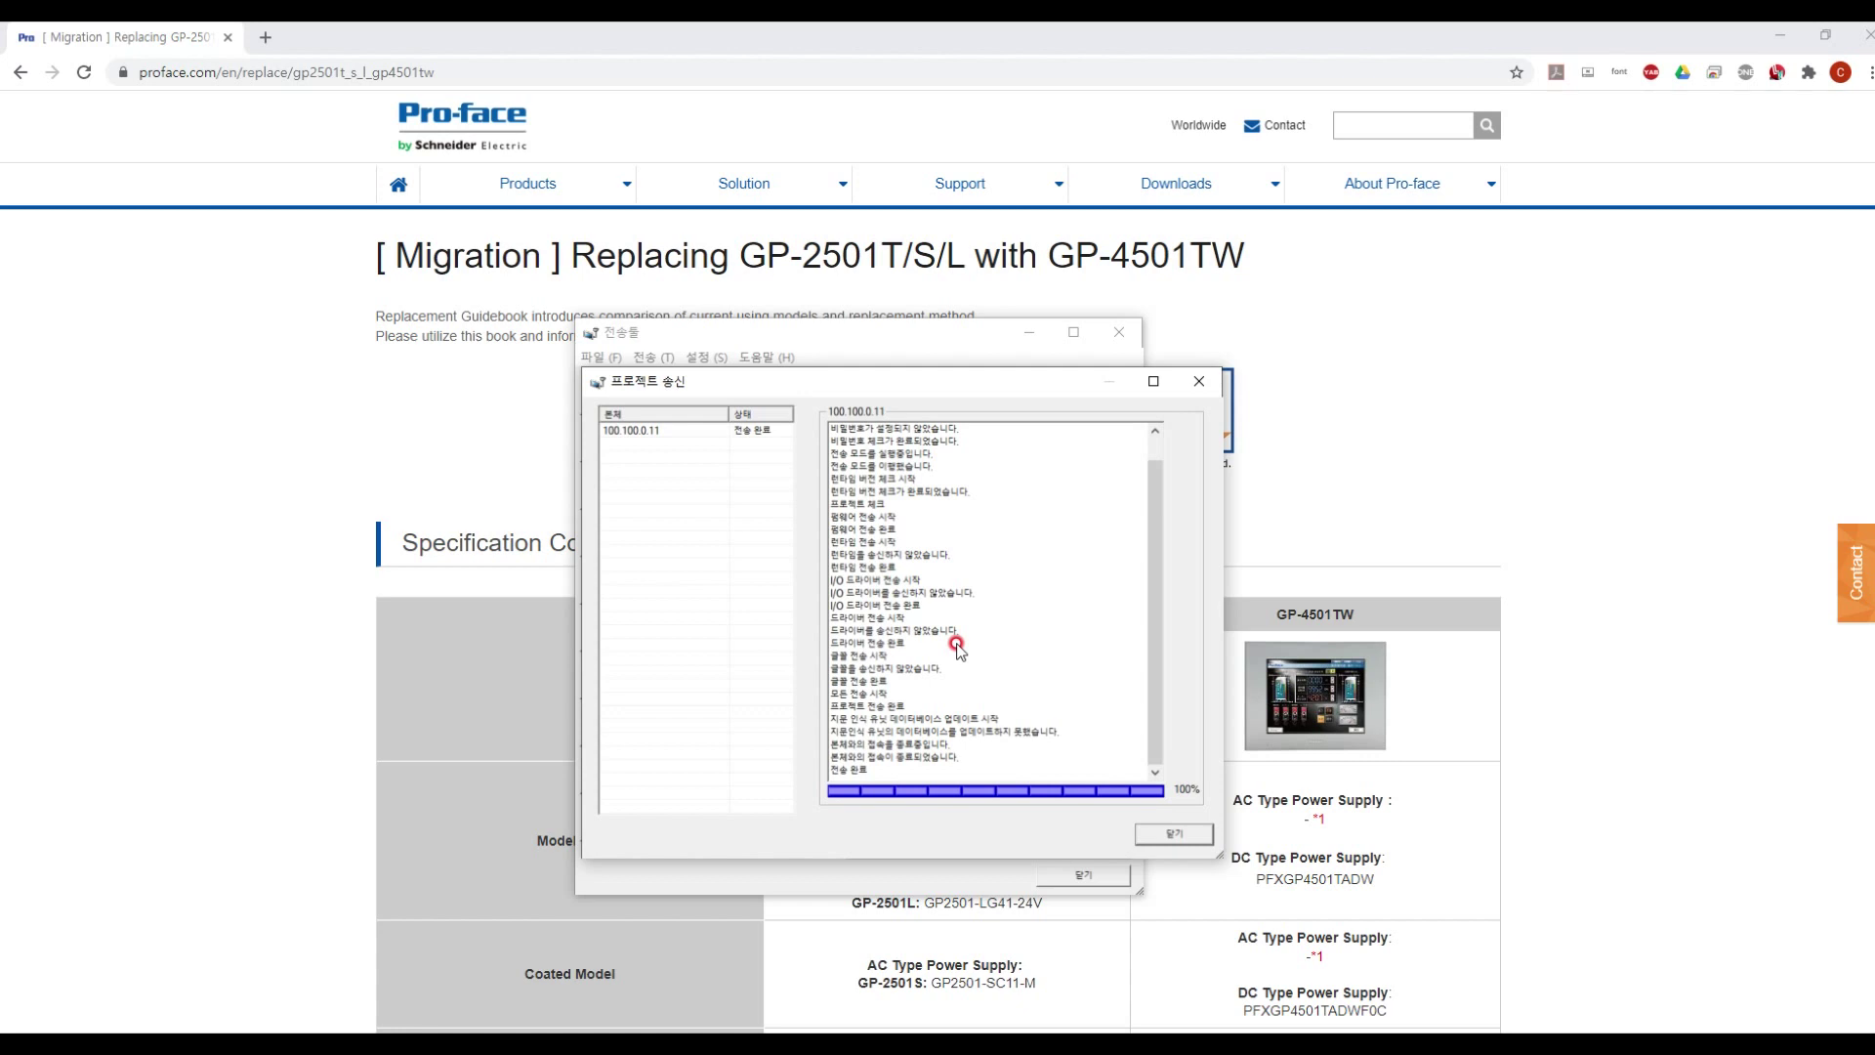
left_click(1172, 833)
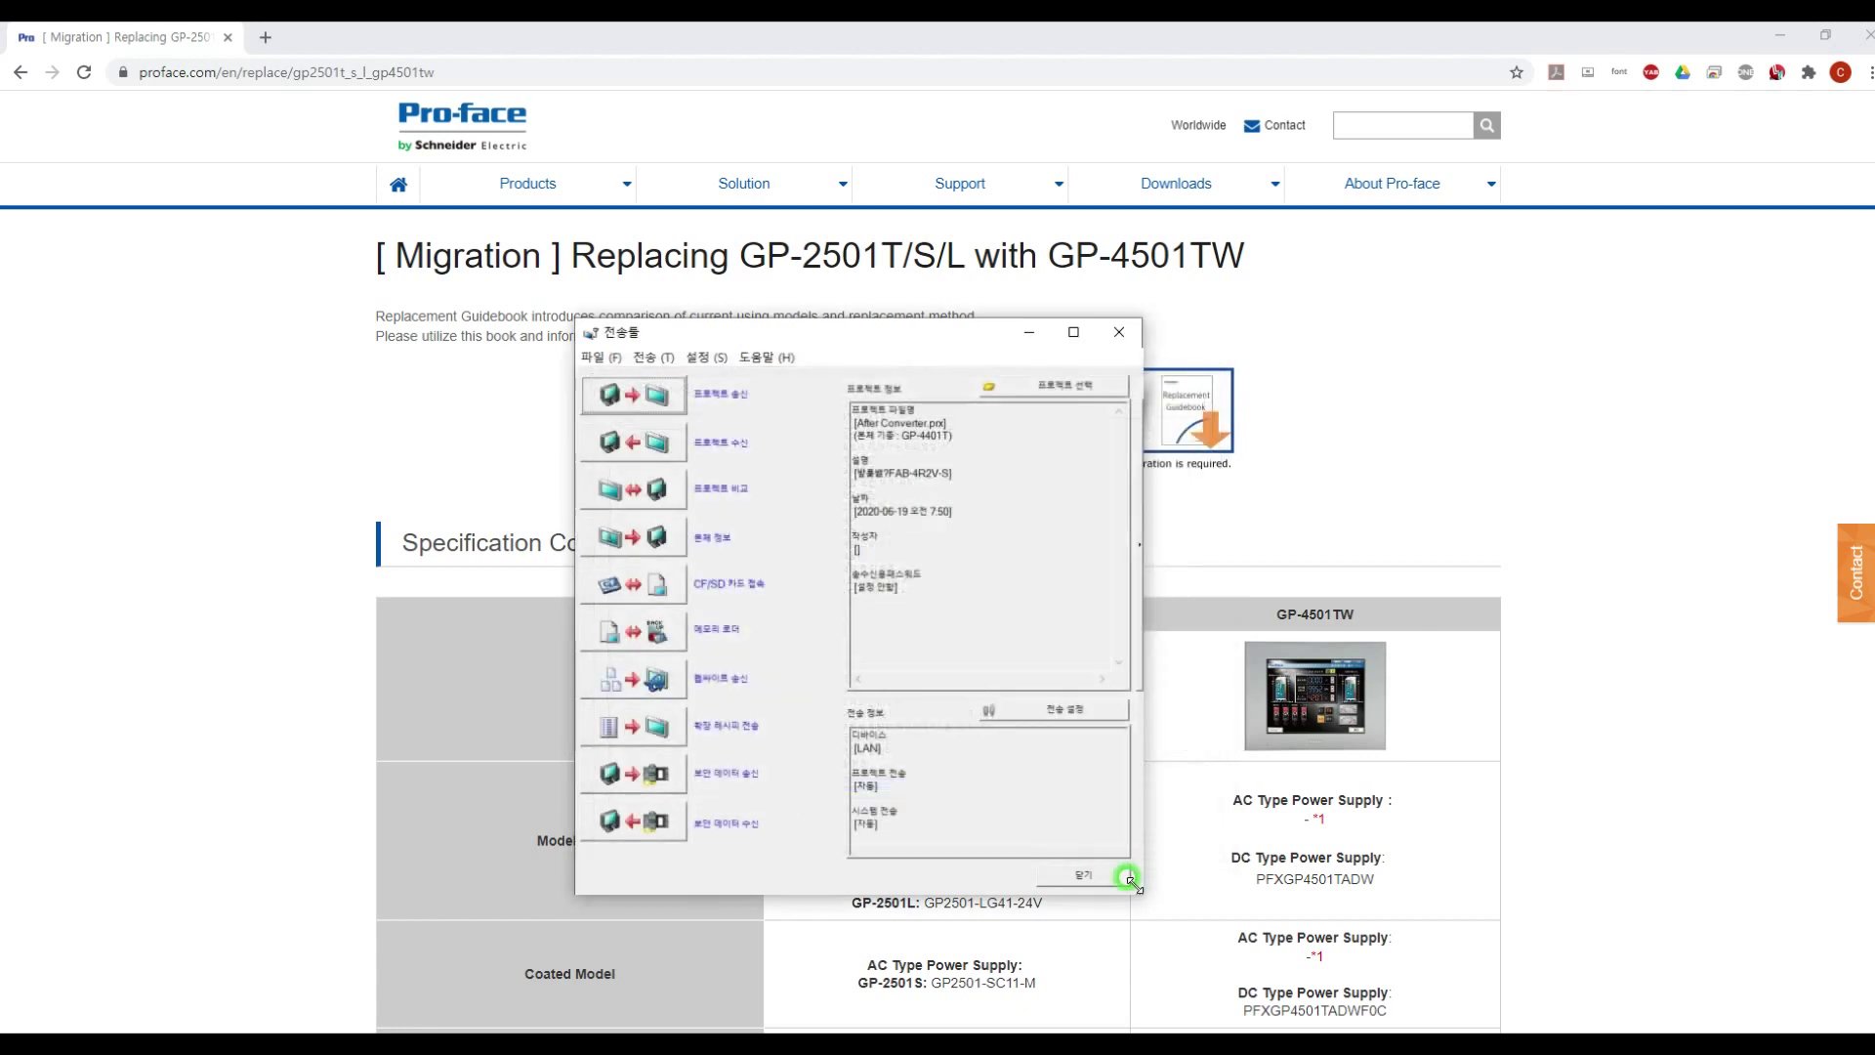
left_click(1097, 873)
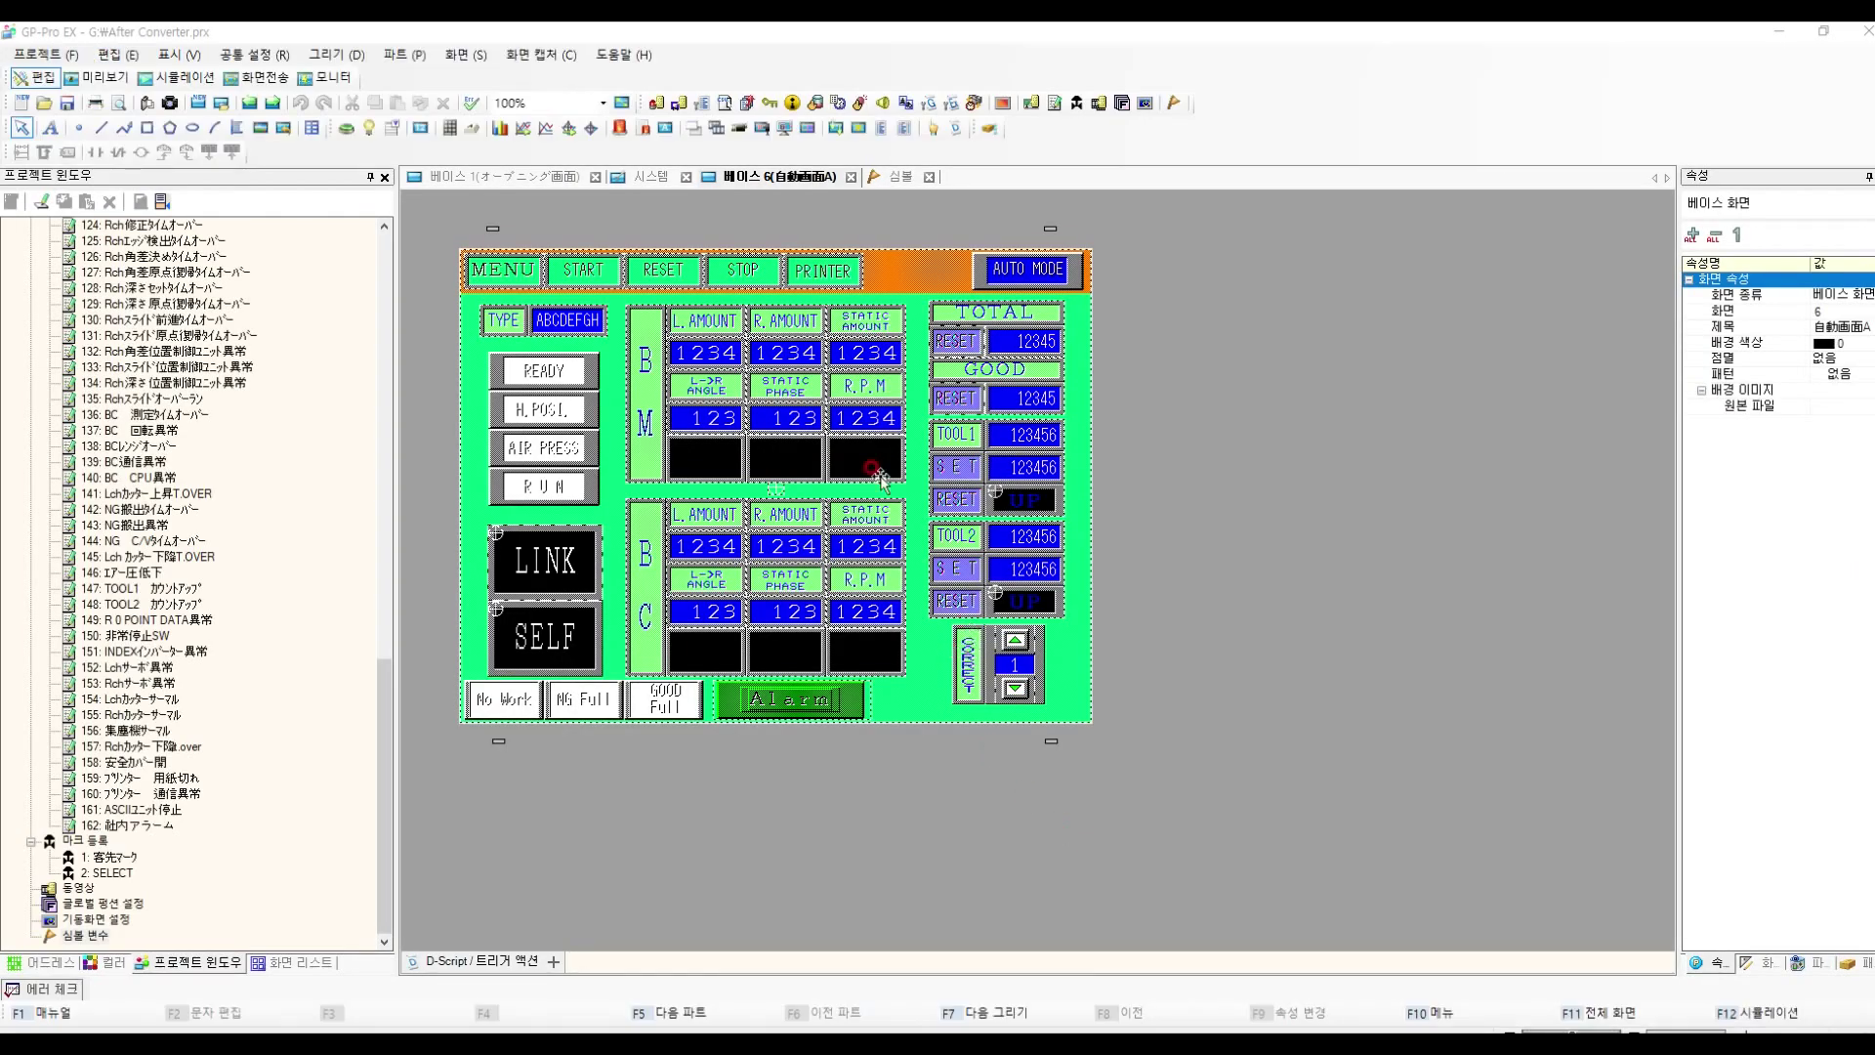
Switch to the browser, highlight the driver page URL in Notepad, and open the PLC list of GP-Pro EX Connectable Devices
left_click(1779, 35)
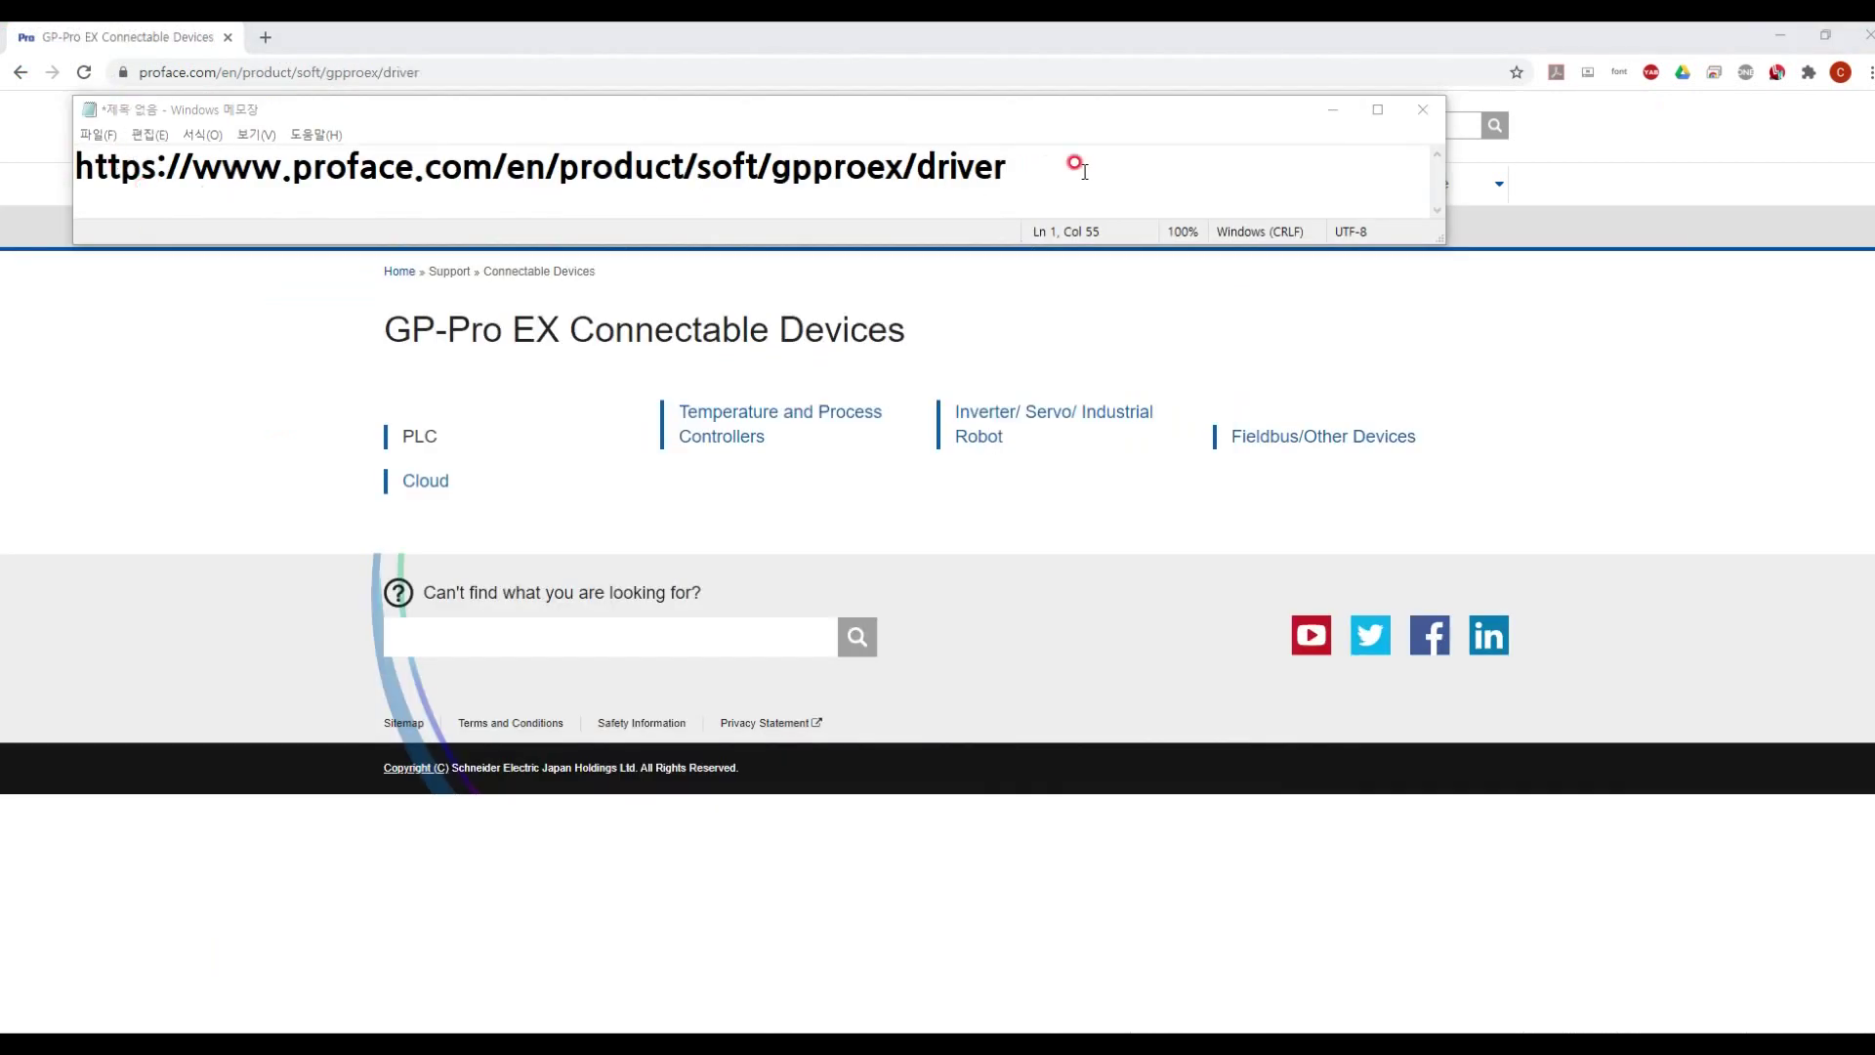
left_click_drag(1071, 167, 77, 167)
left_click(399, 226)
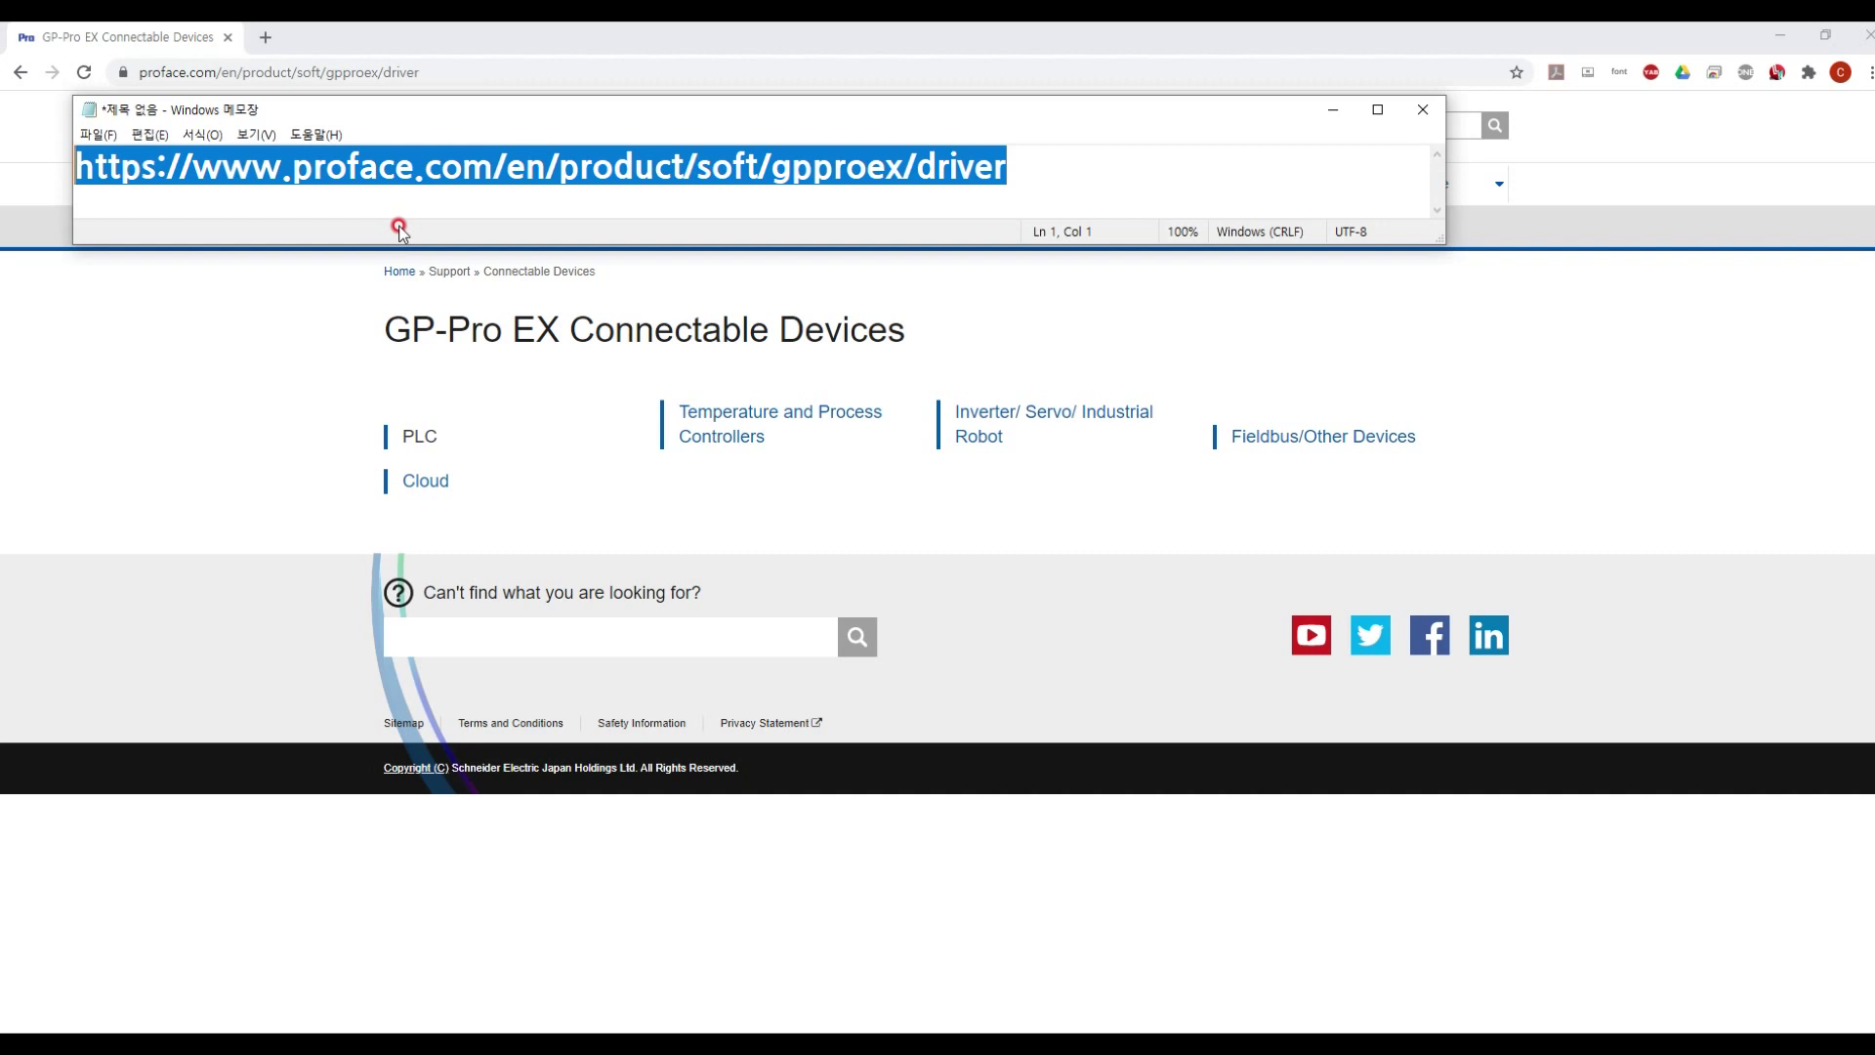
left_click(1570, 322)
left_click(420, 438)
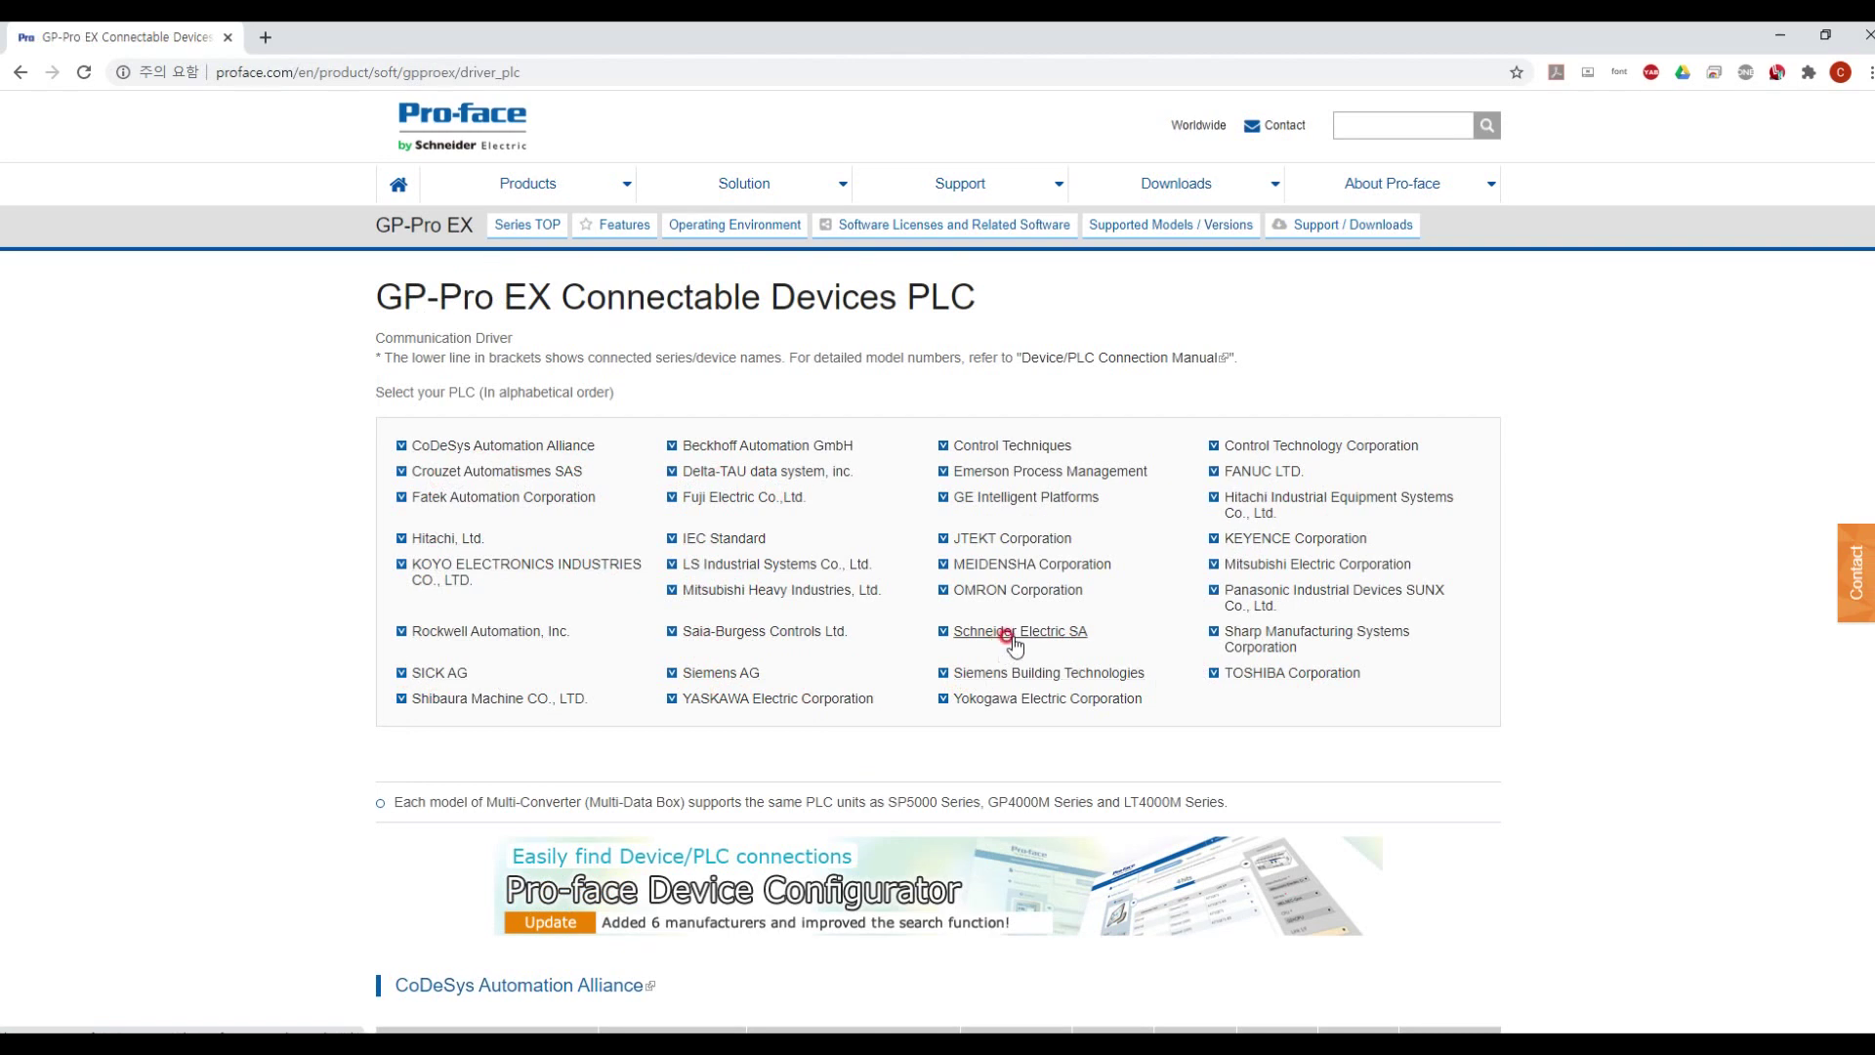
Go to OMRON Corporation in the PLC list and open its Device/PLC Connection Manual page to view the SYSMAC C entries
left_click(1019, 591)
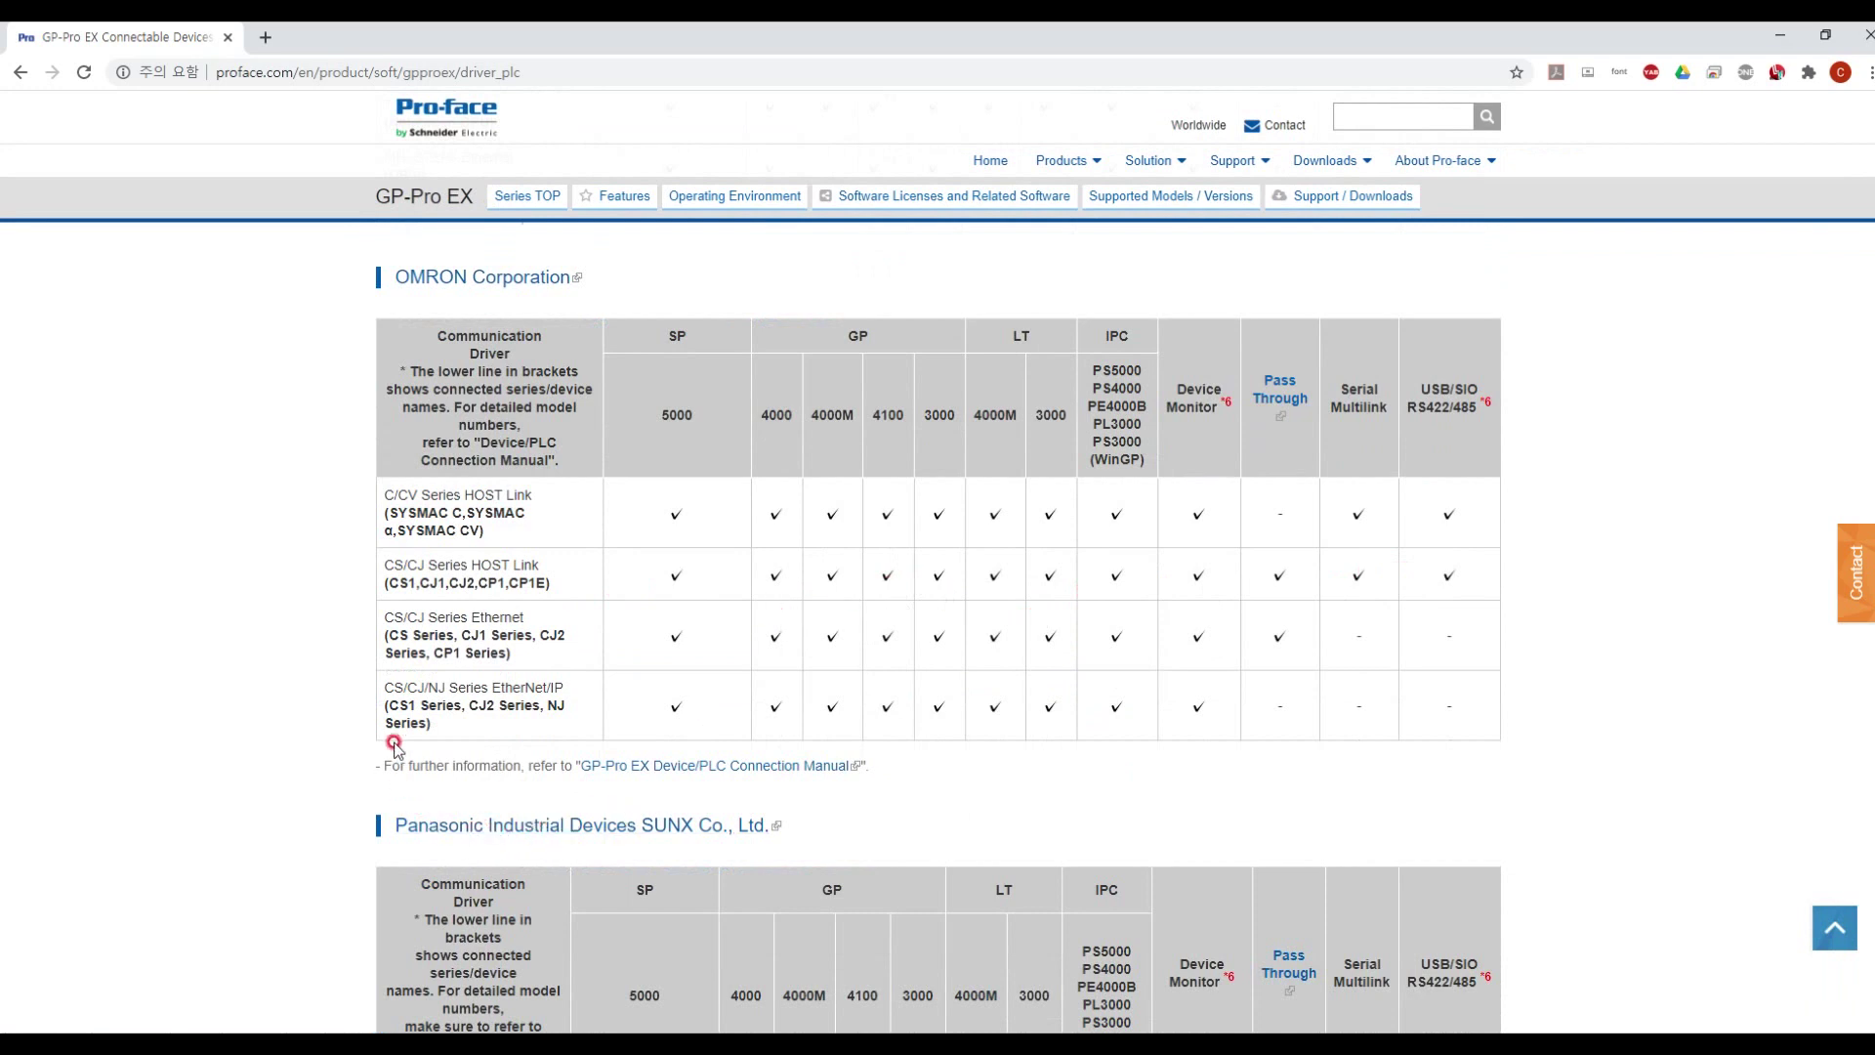
left_click(510, 278)
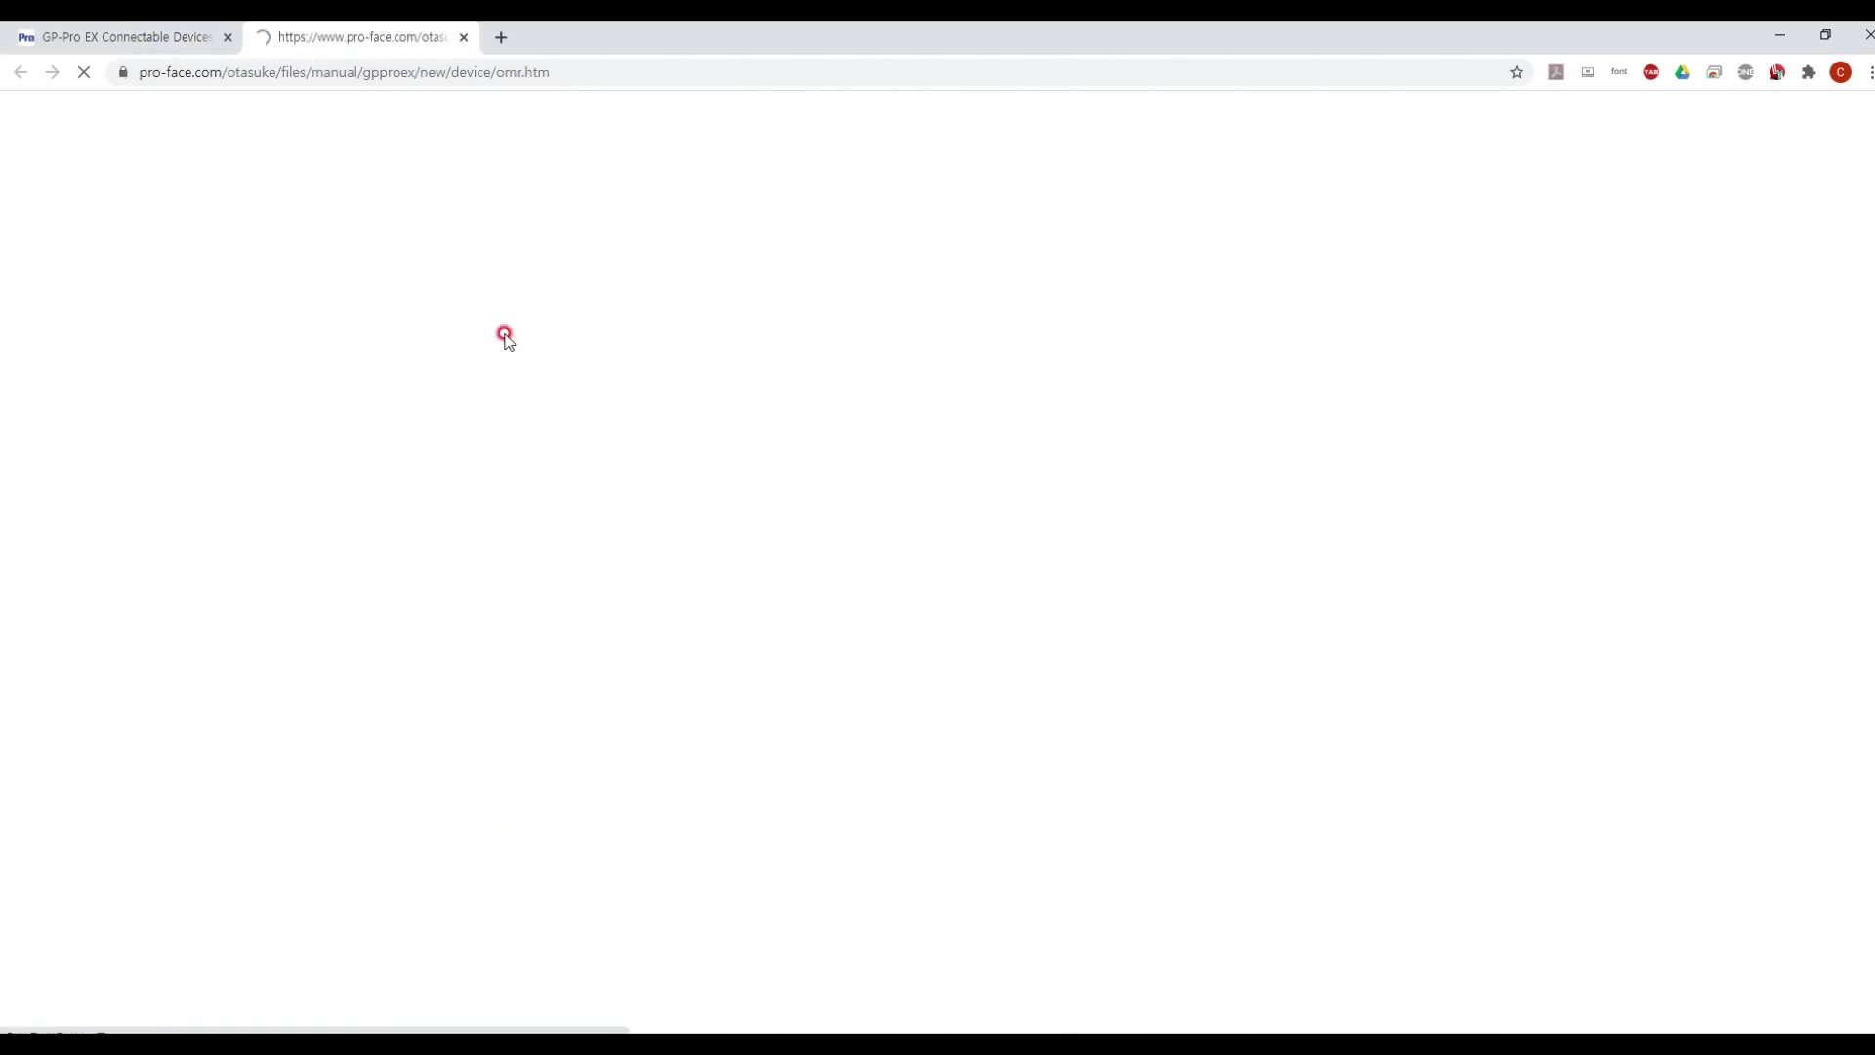
scroll(1091, 548, "down", 4)
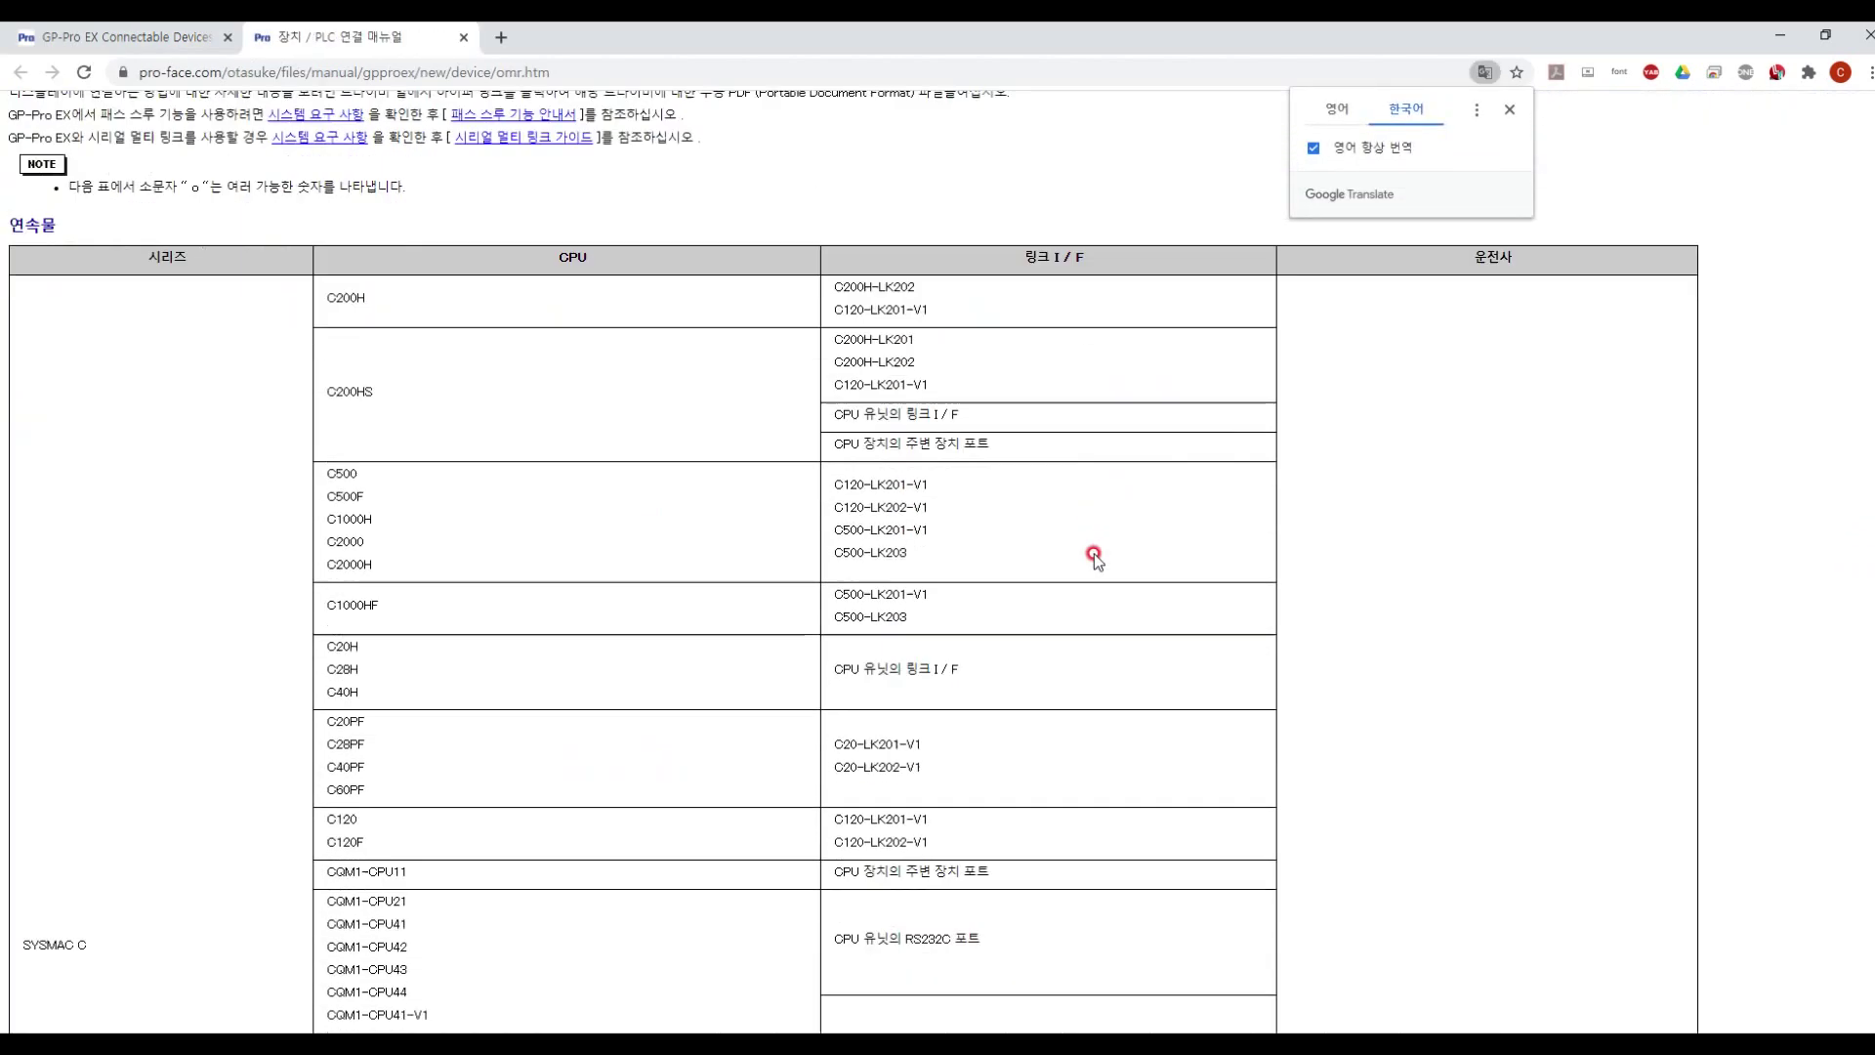
left_click(29, 757)
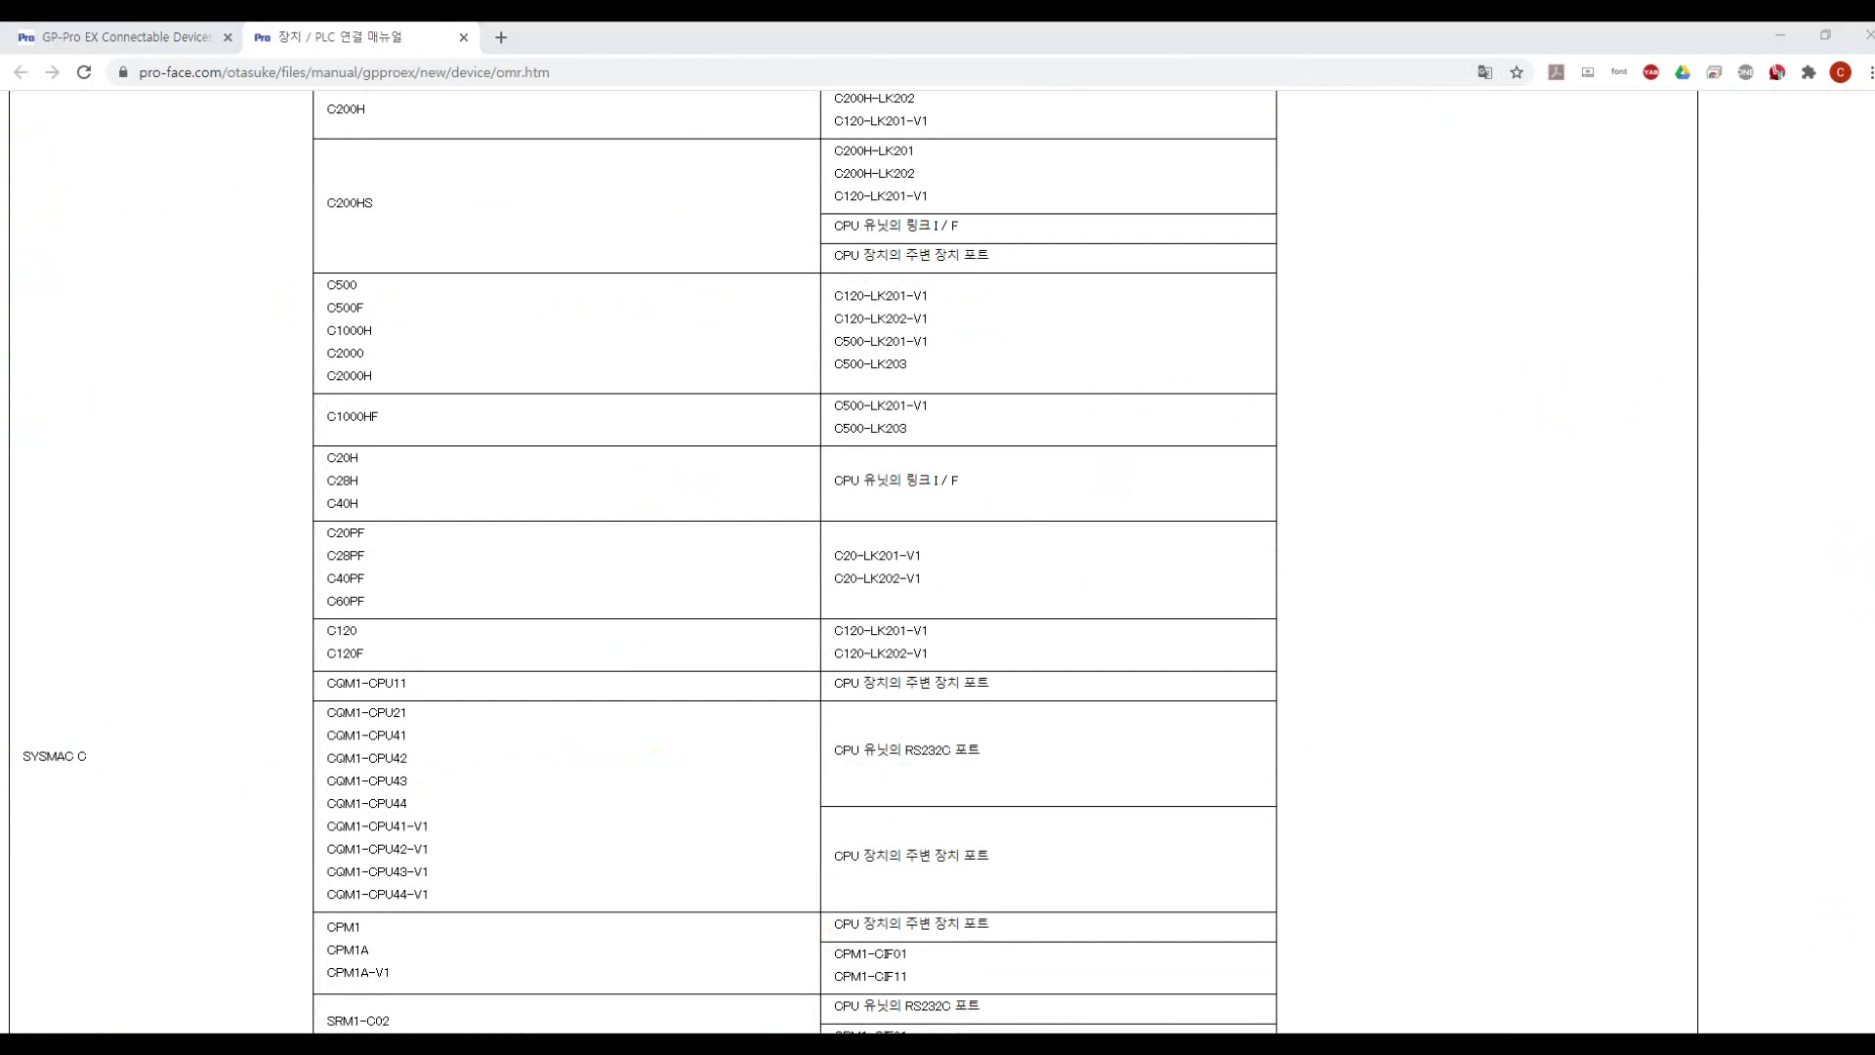
Switch back to GP-Pro EX, collapse the text table entries in the project tree, and open the connected device settings
key("alt+Tab")
left_click(207, 576)
scroll(83, 493, "up", 15)
left_click(84, 480)
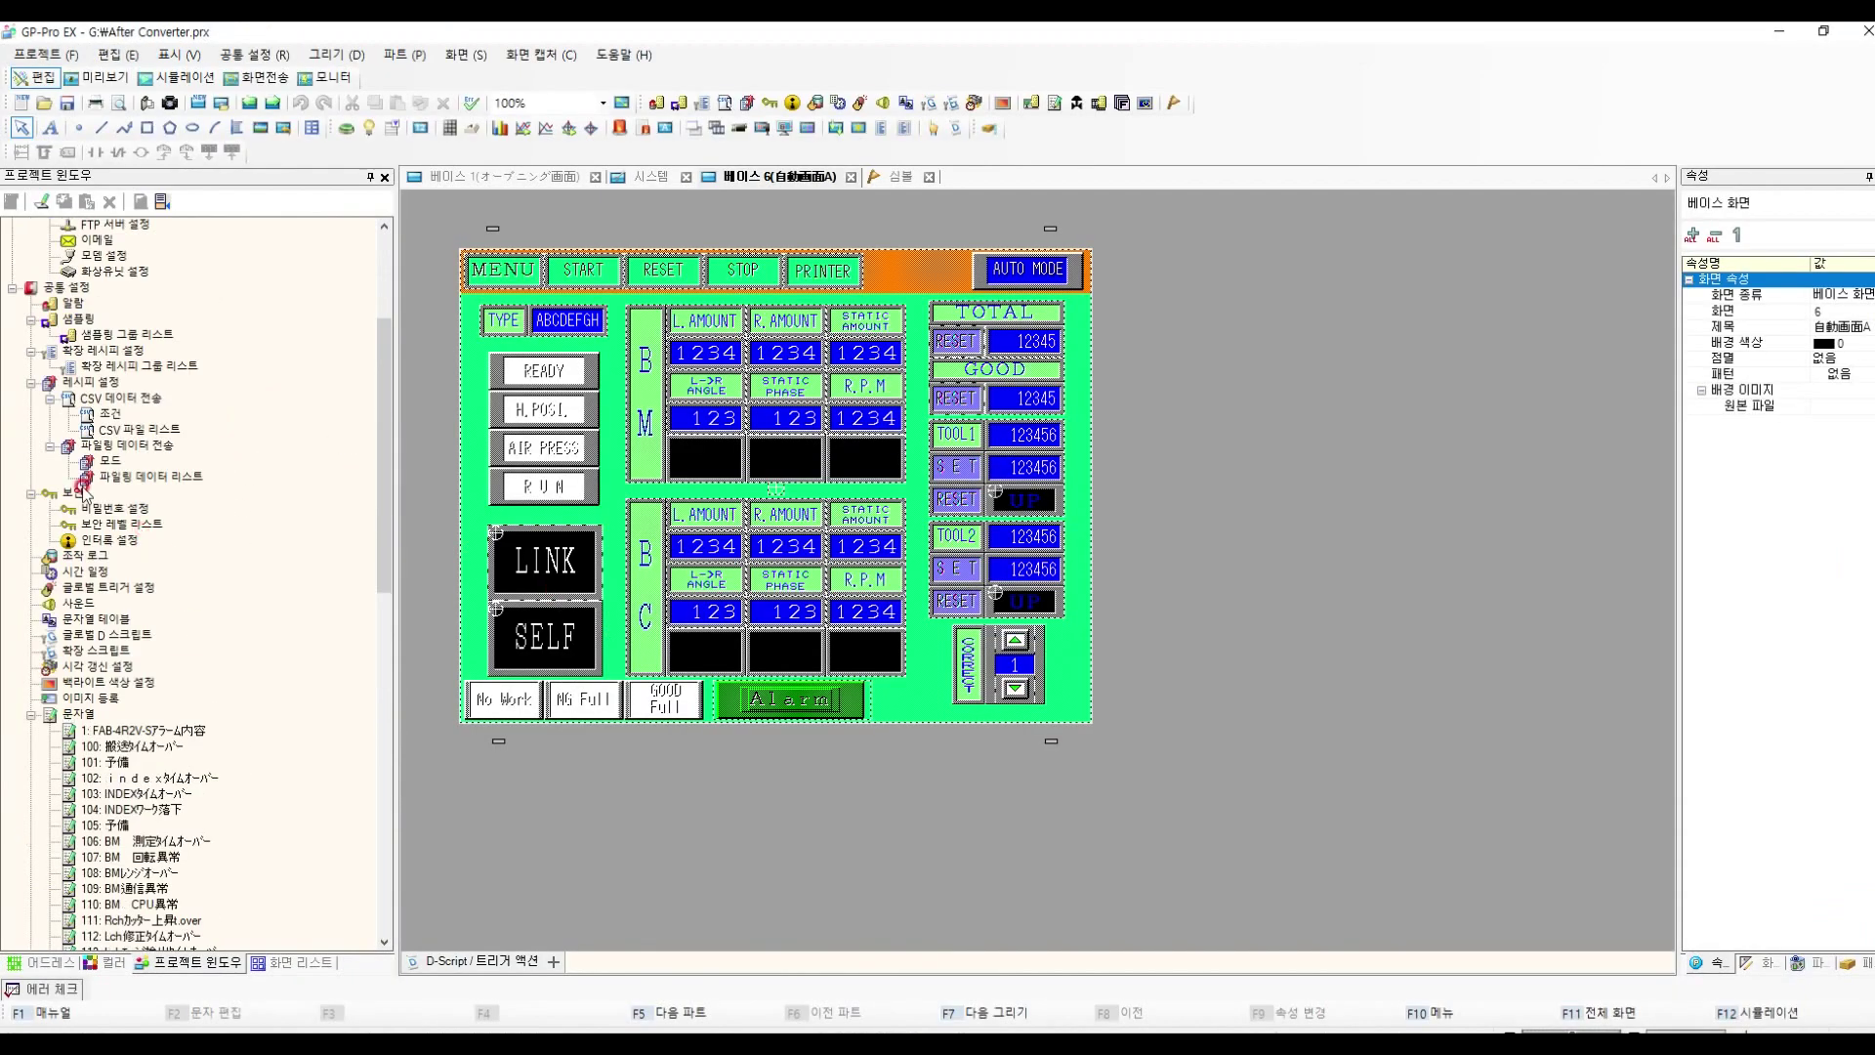
left_click(31, 714)
left_click(116, 368)
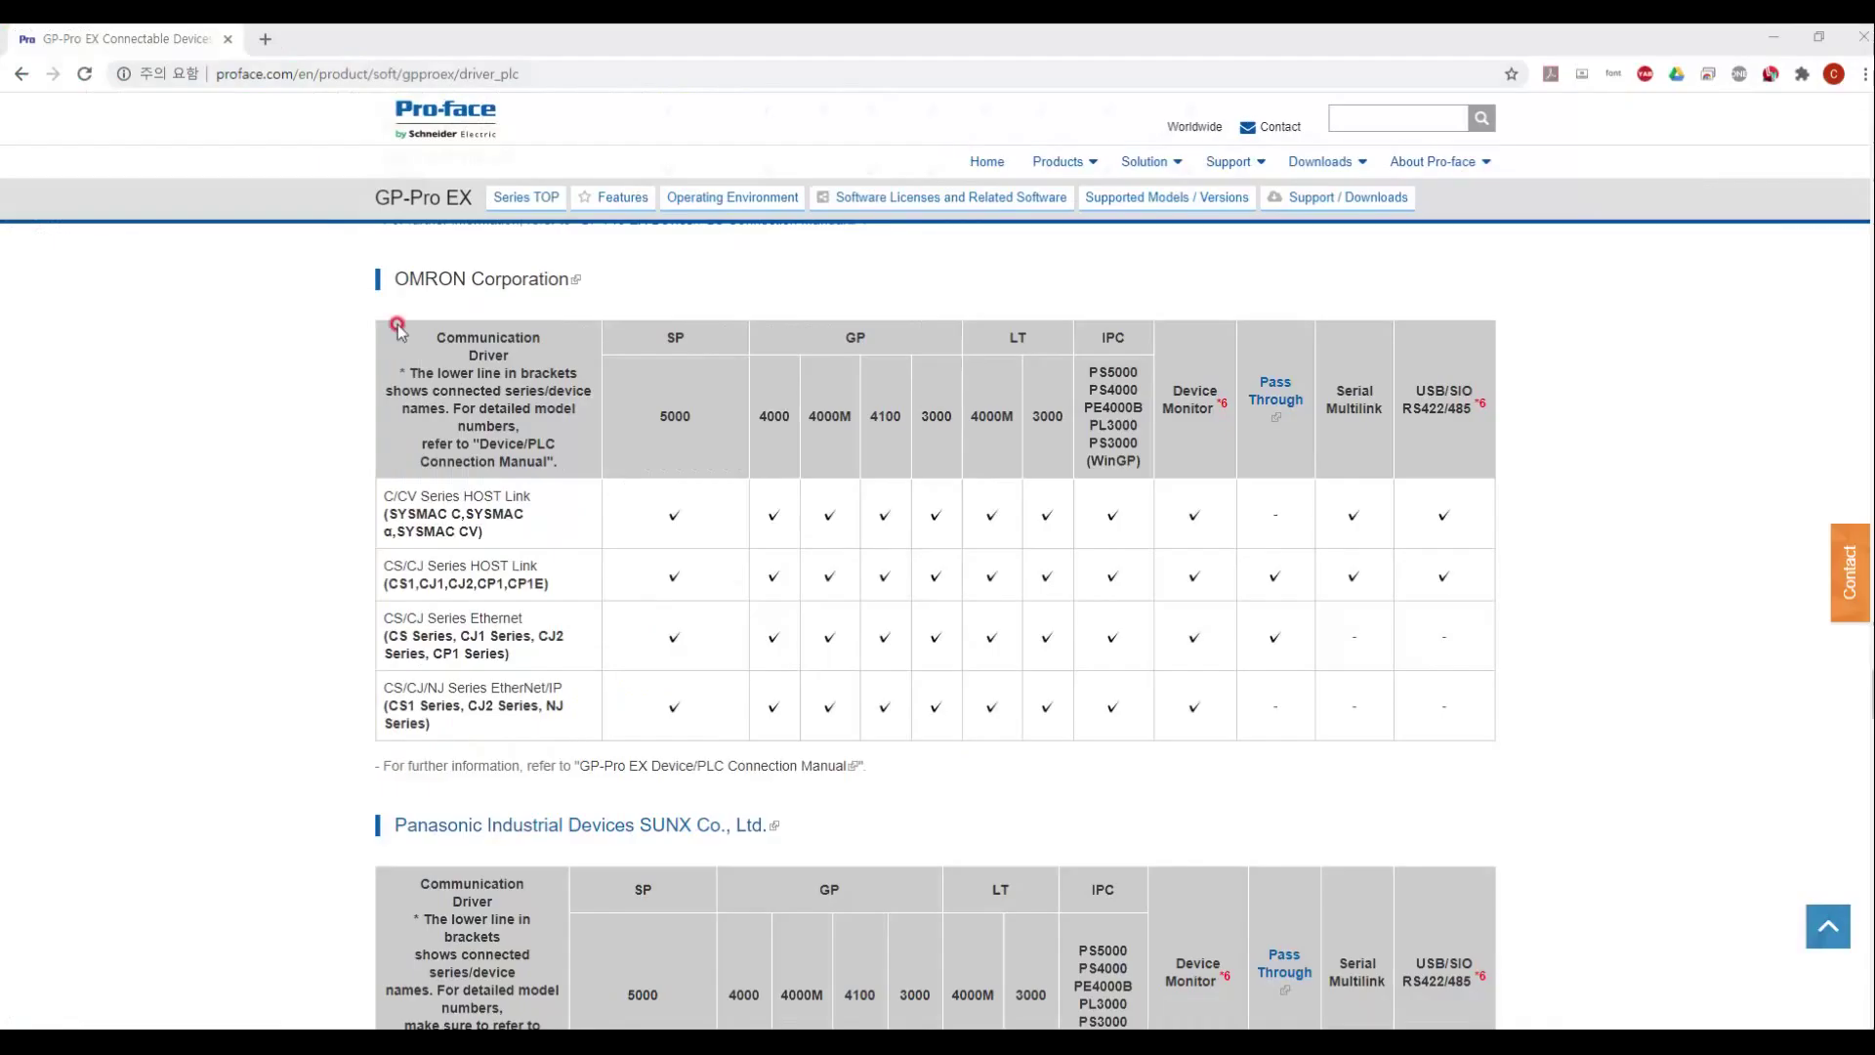
Switch to the browser, open the OMRON Device/PLC Connection Manual page, and dismiss the translation prompt
left_click(434, 278)
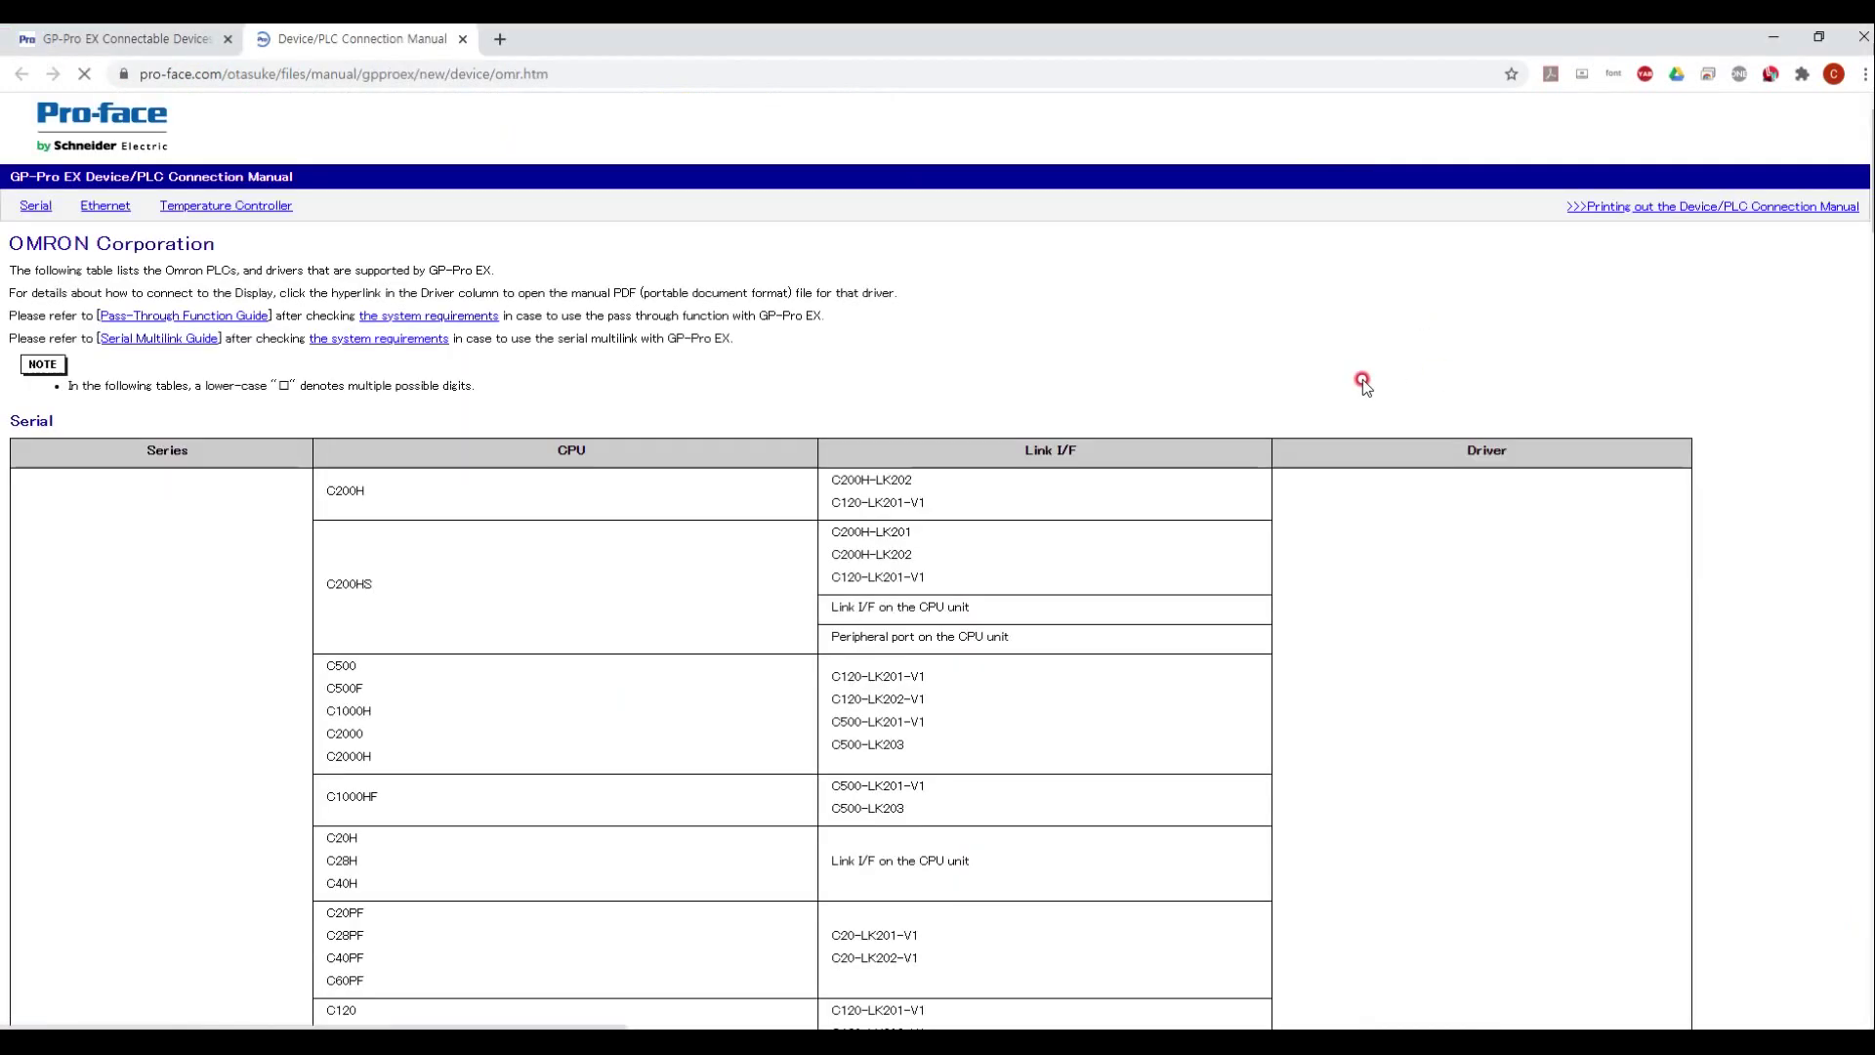
scroll(1437, 390, "down", 4)
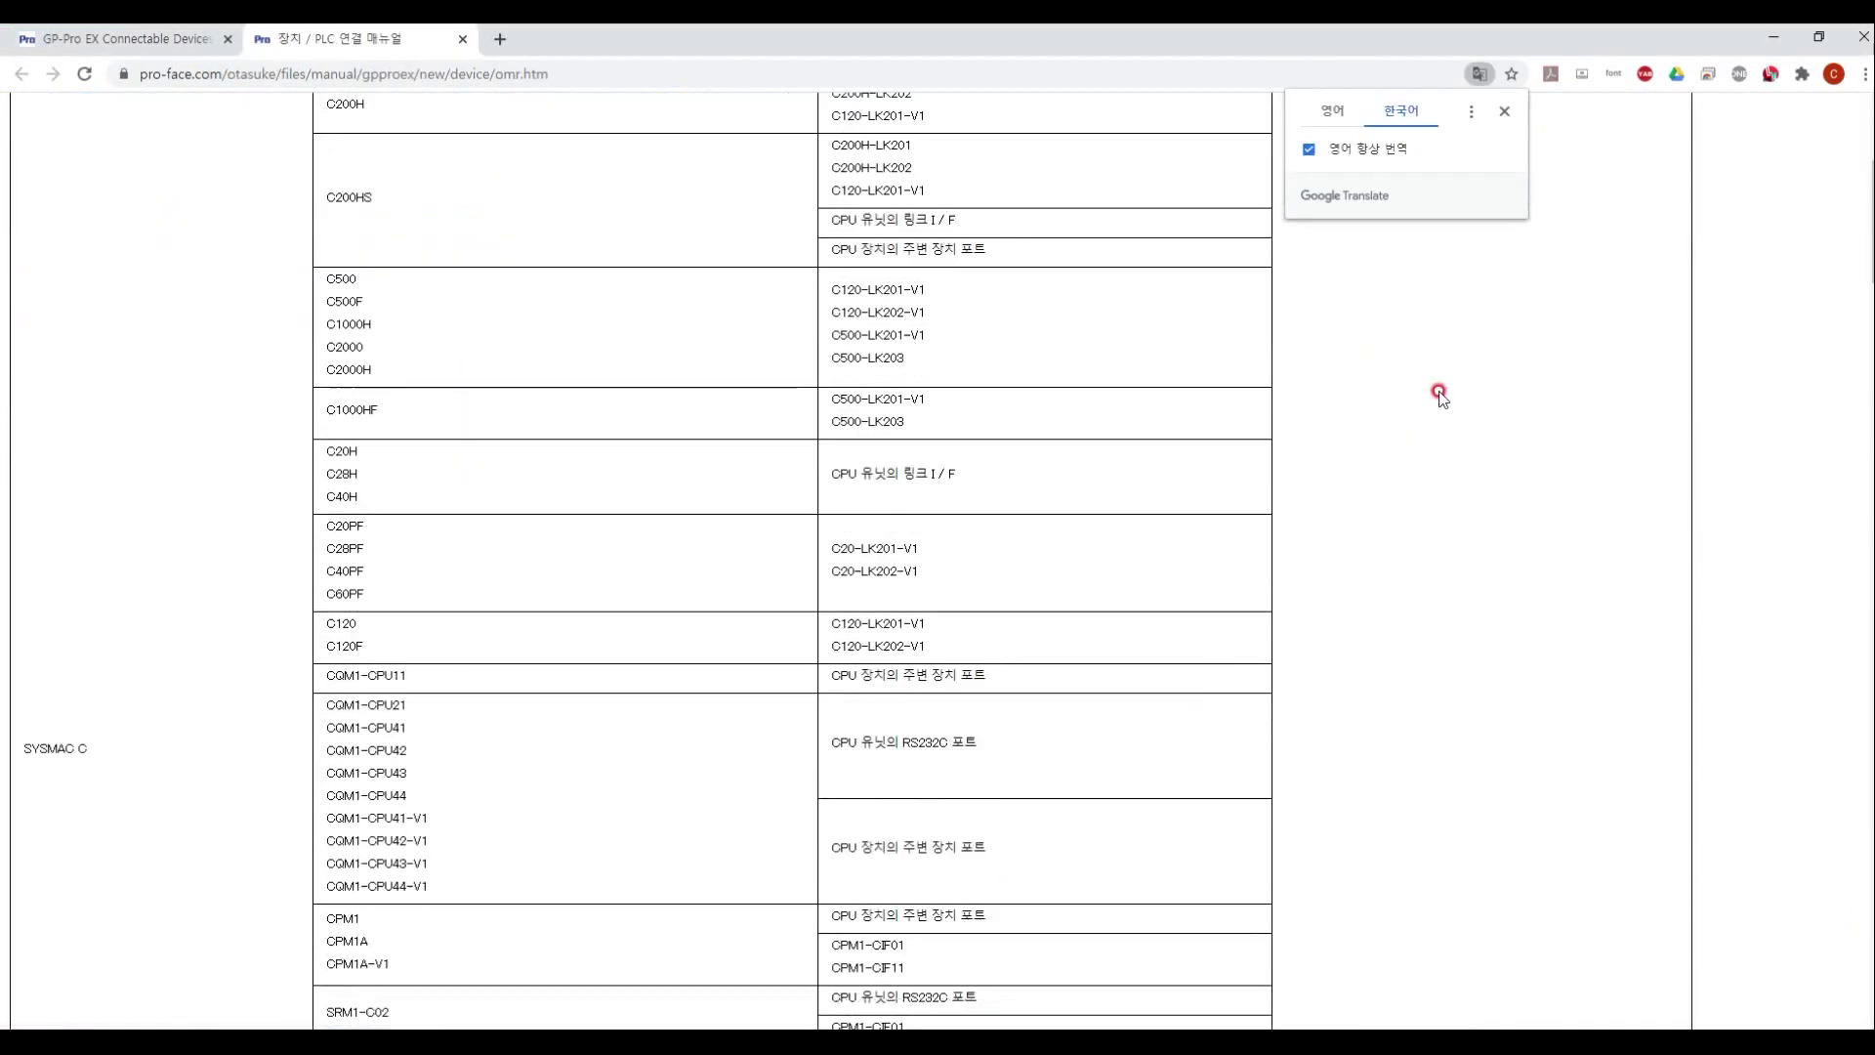
left_click(1504, 111)
Examine the CPUs, link interfaces and driver listed for the SYSMAC C and SYSMAC α series in the serial table
scroll(1157, 396, "down", 2)
scroll(1157, 396, "down", 3)
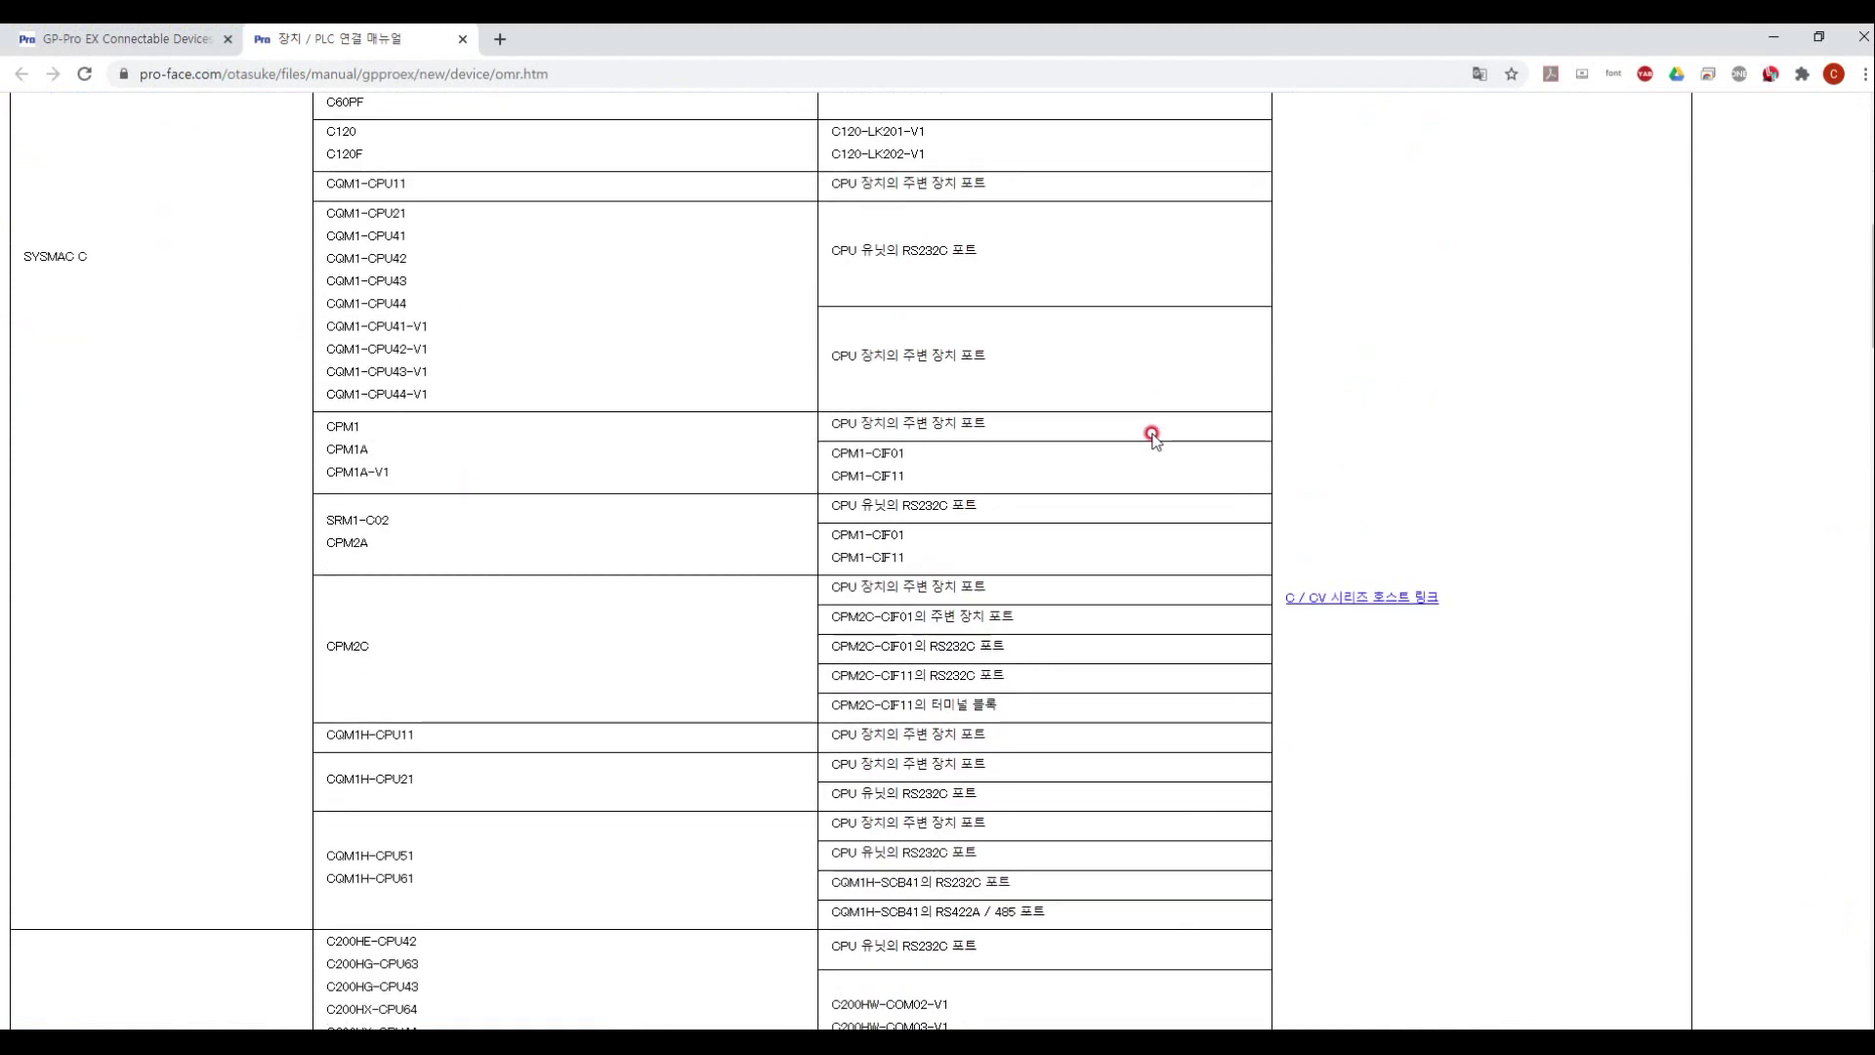
scroll(366, 714, "down", 2)
scroll(377, 711, "down", 4)
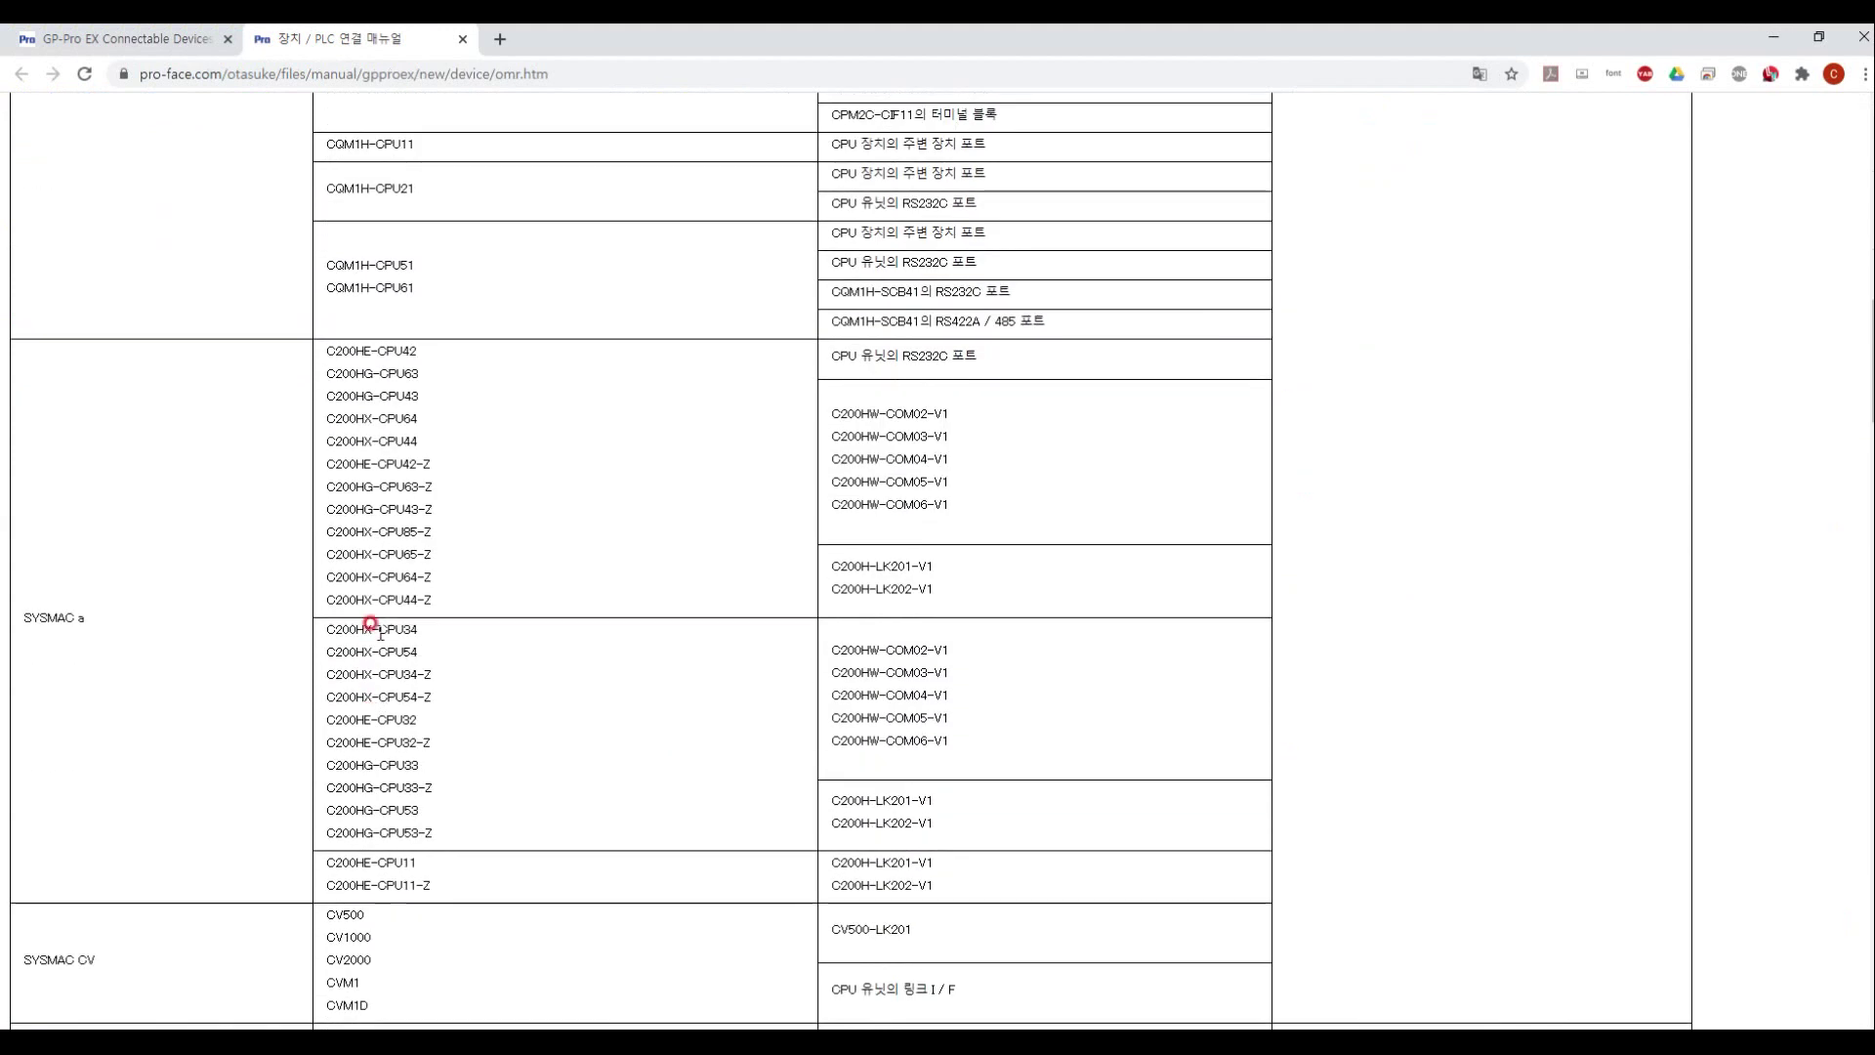
left_click_drag(334, 635, 334, 688)
left_click(370, 675)
left_click(355, 665)
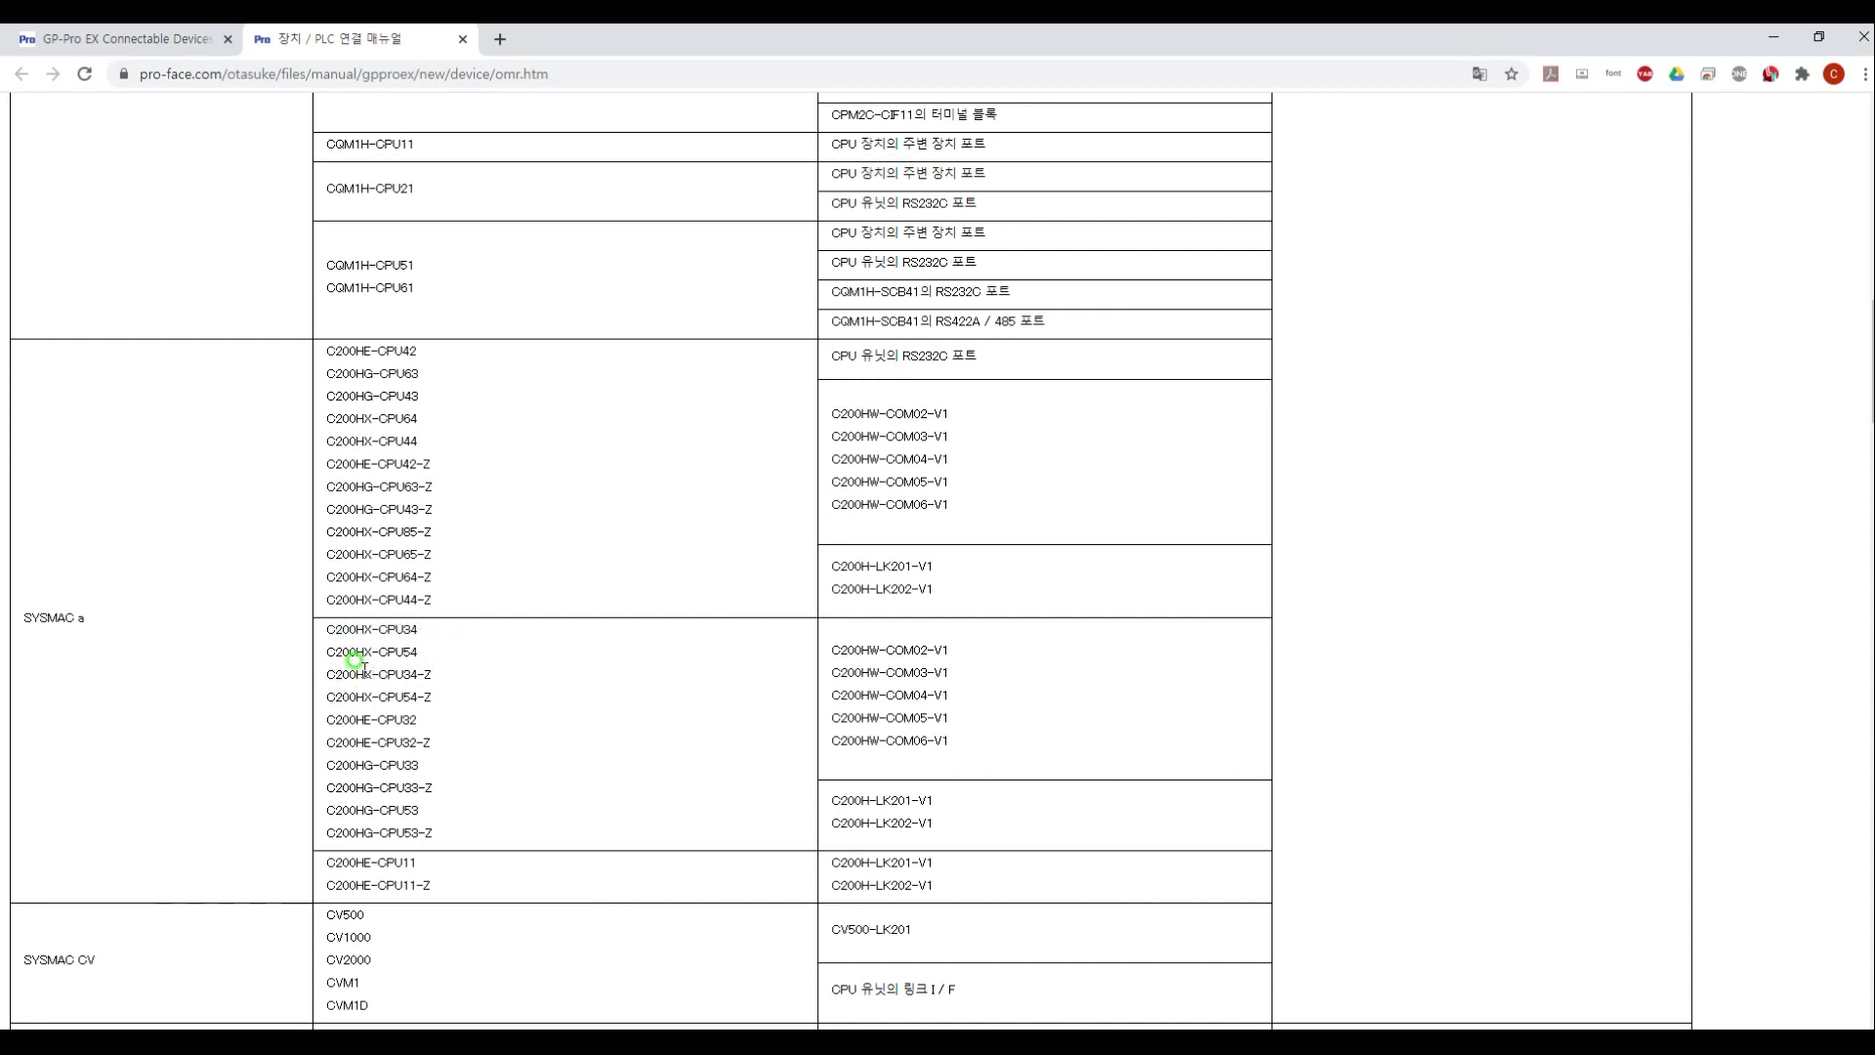
scroll(1412, 615, "up", 2)
scroll(1412, 616, "up", 1)
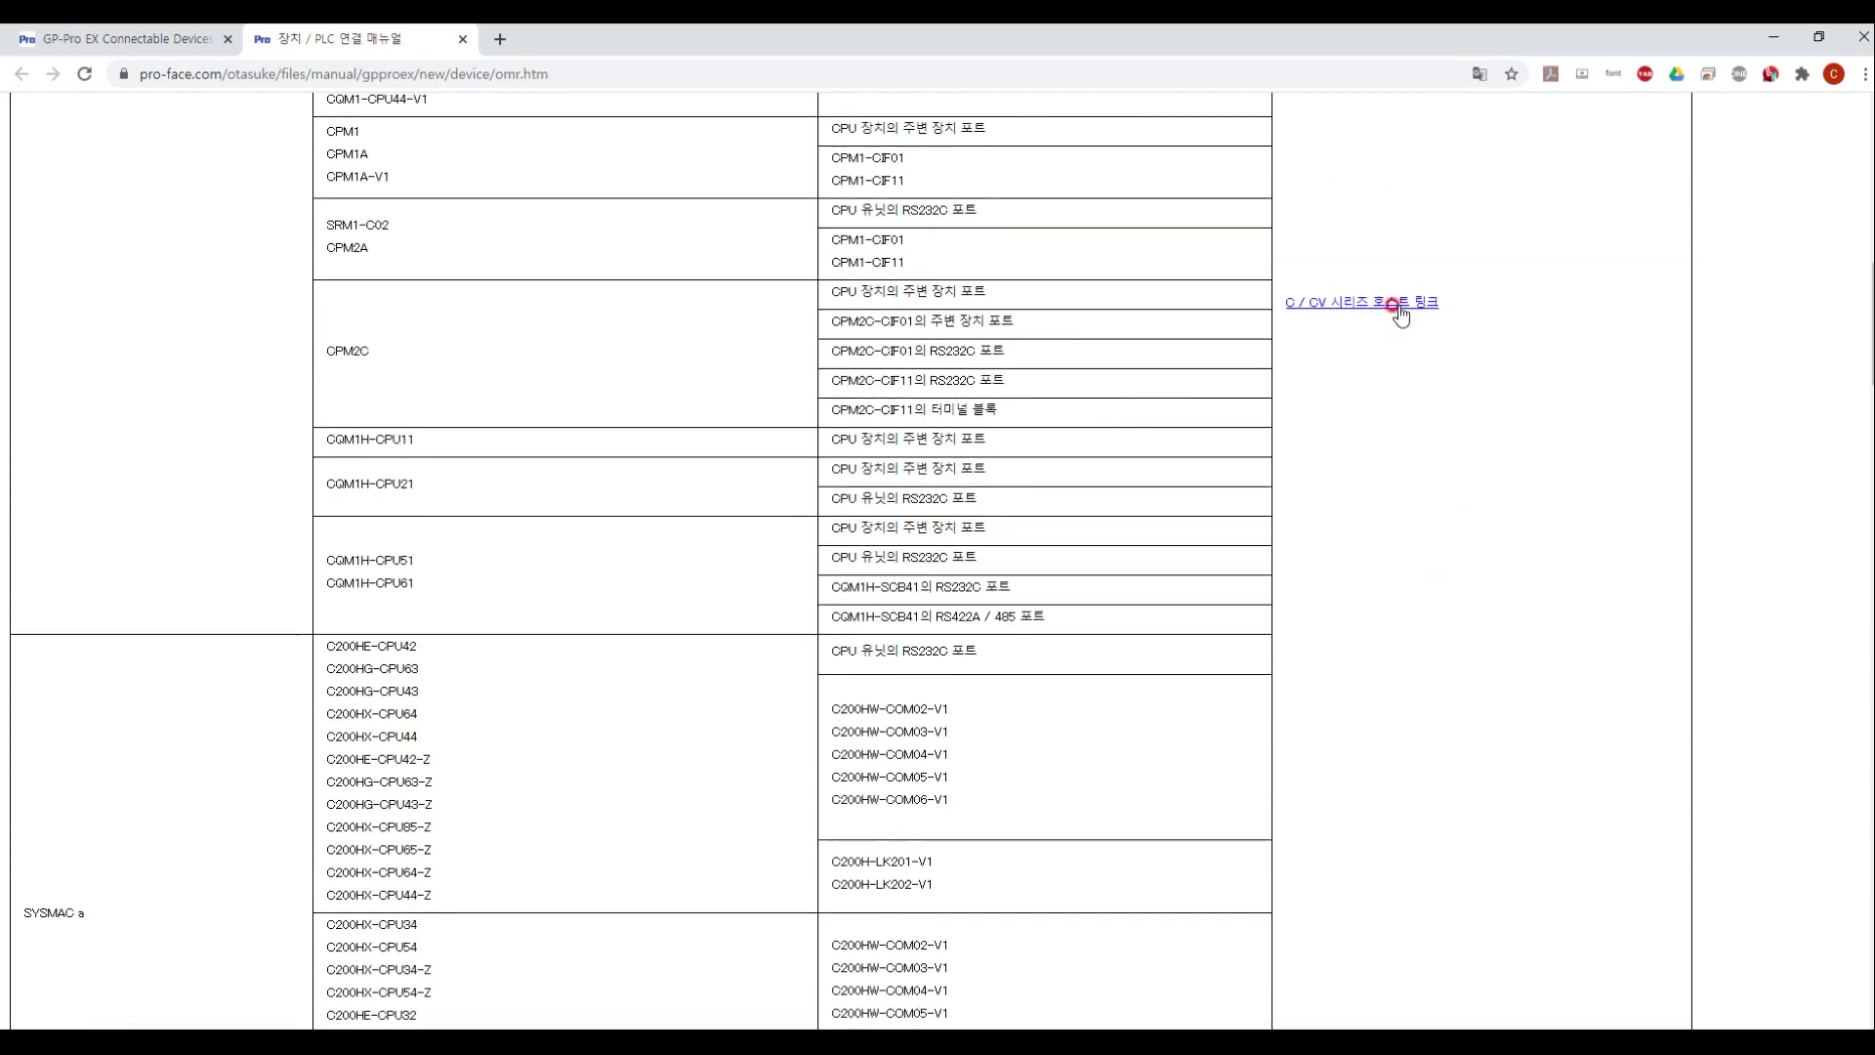
Download the CS/CJ Series HOST Link driver manual and open omr_fins (1).pdf in a maximized Adobe Acrobat Reader window
scroll(1404, 357, "down", 11)
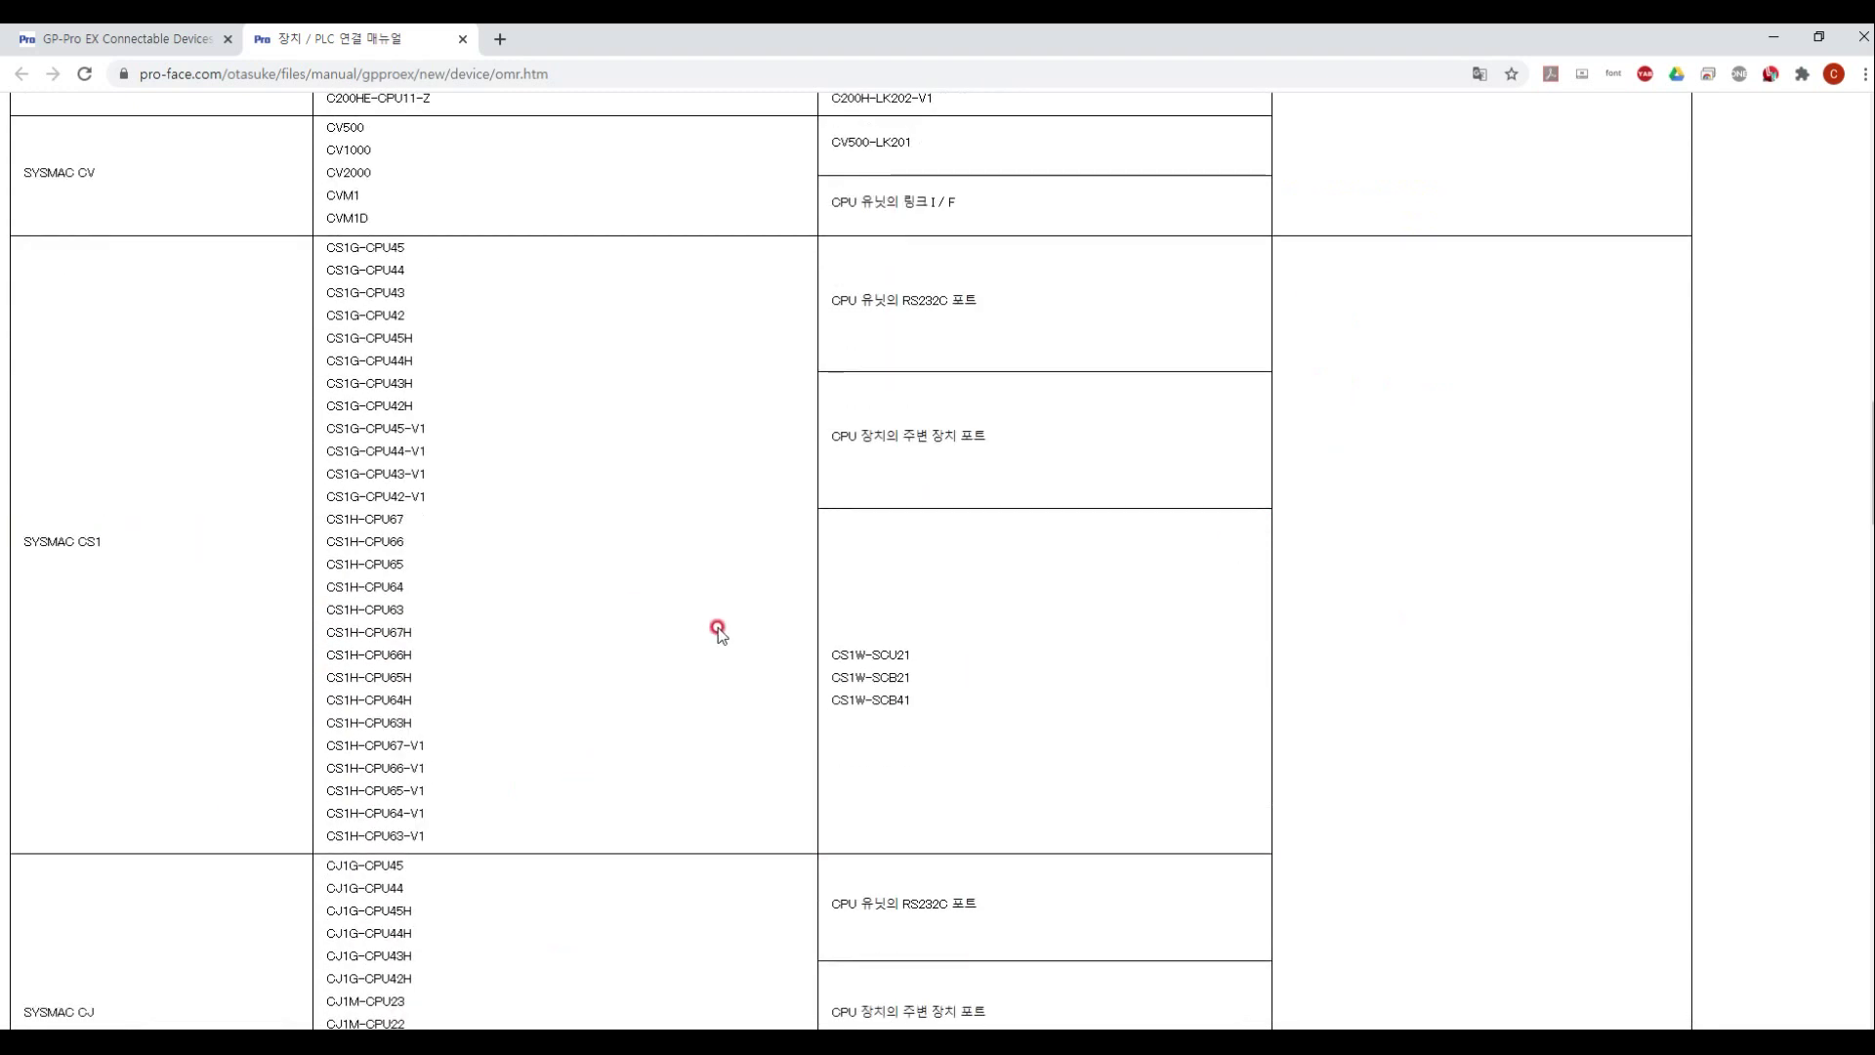
scroll(720, 628, "down", 6)
left_click(1370, 598)
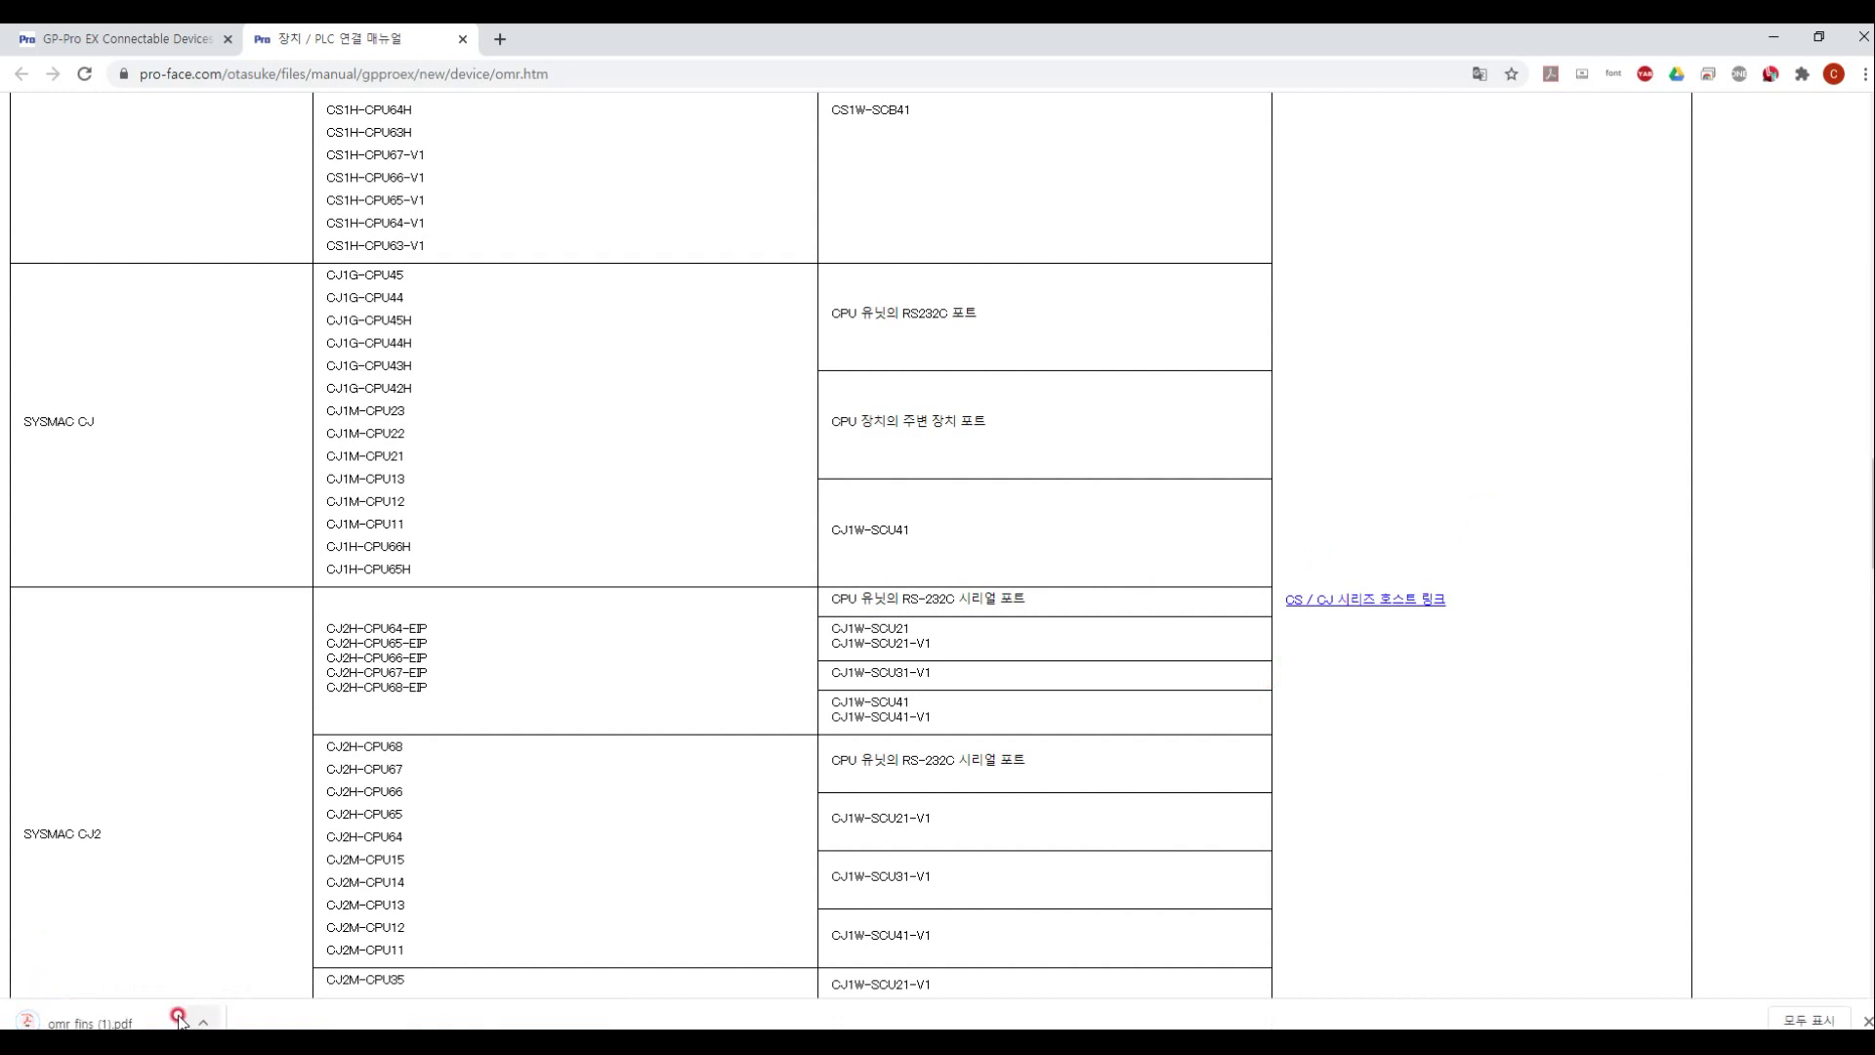
left_click(922, 854)
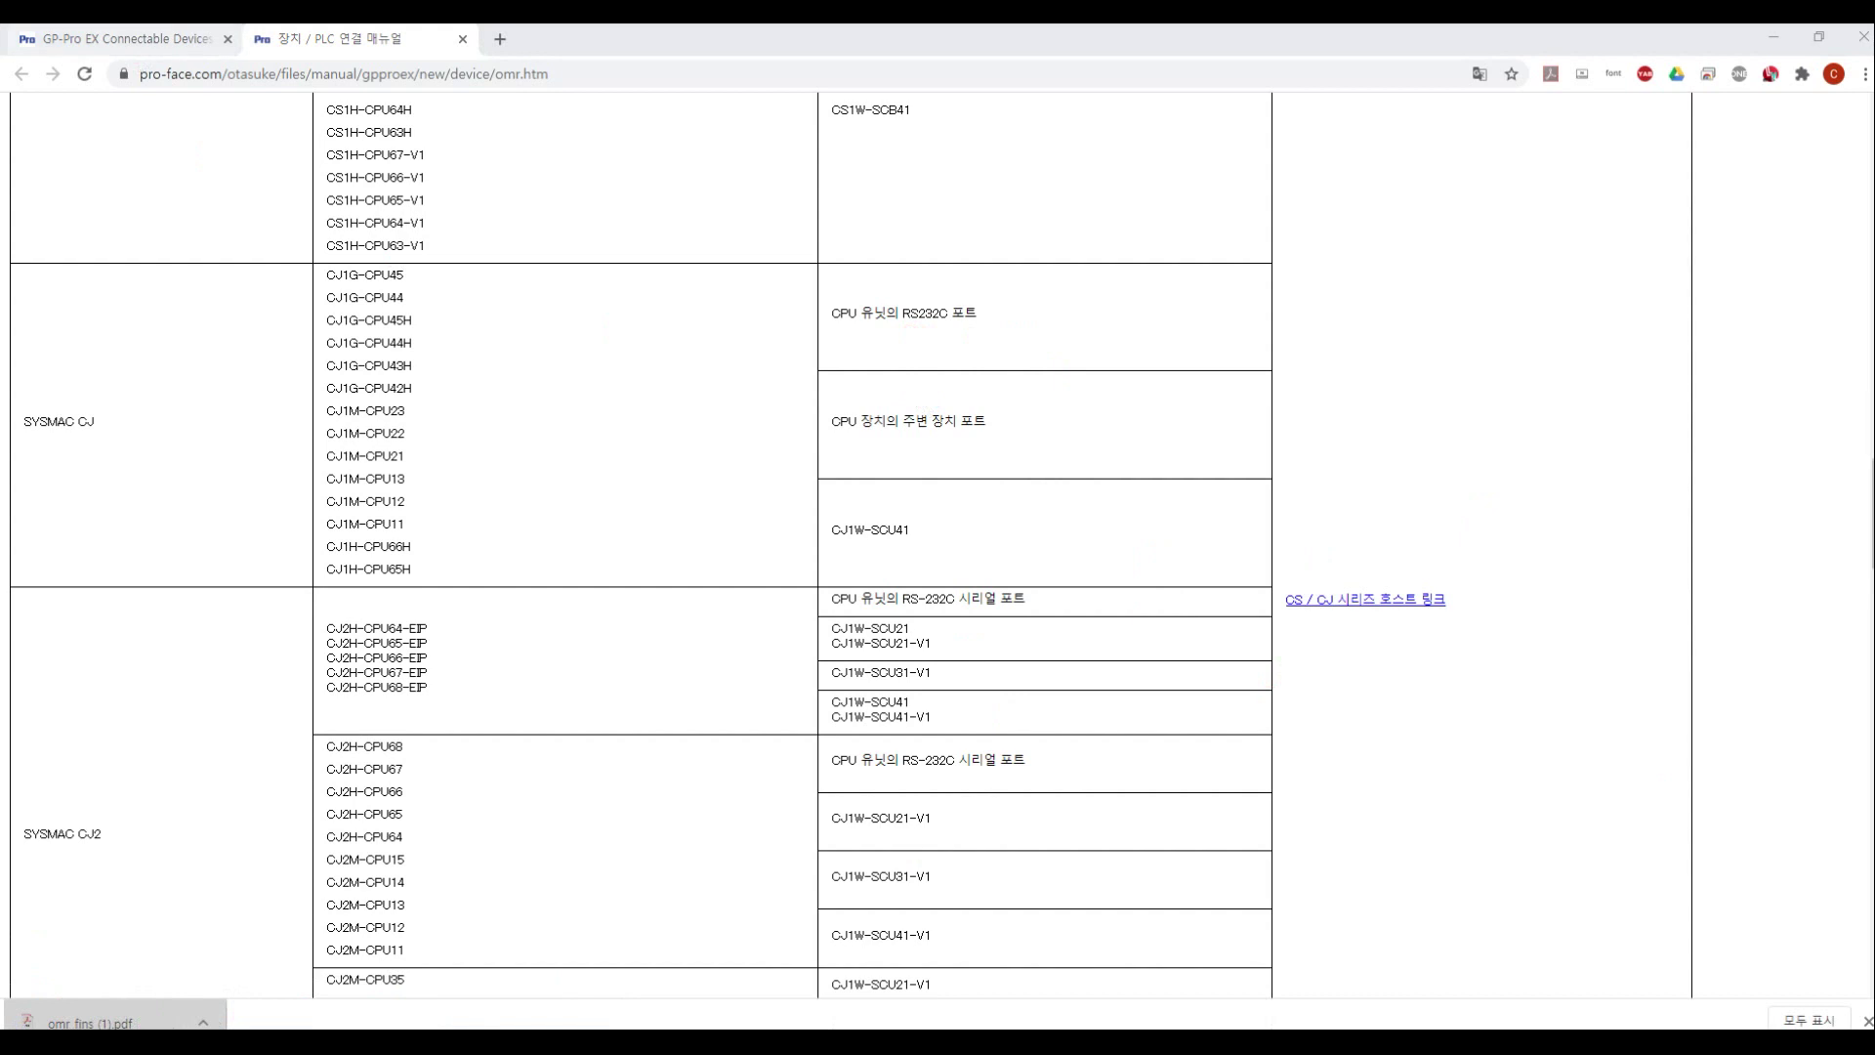
left_click(1125, 197)
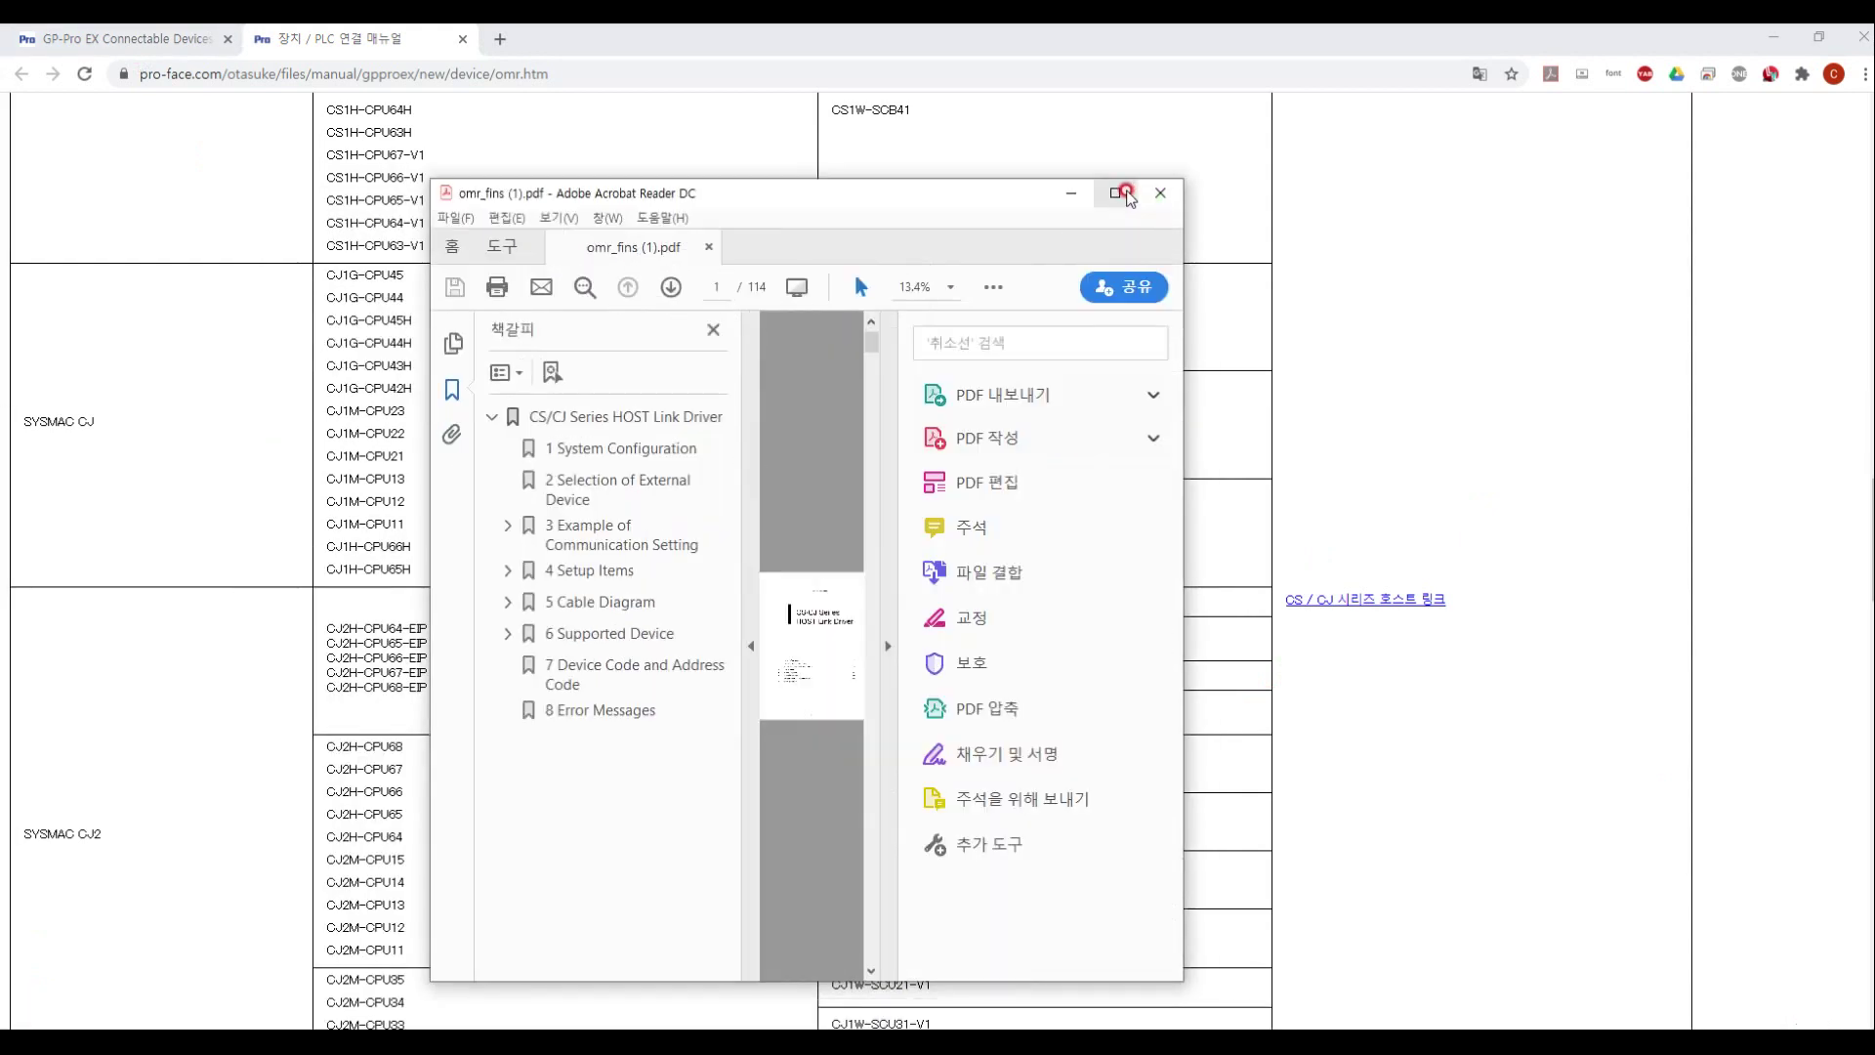
Collapse the tools pane and go to diagram 1B on page 58 in the 5 Cable Diagram section of the manual
left_click(1587, 597)
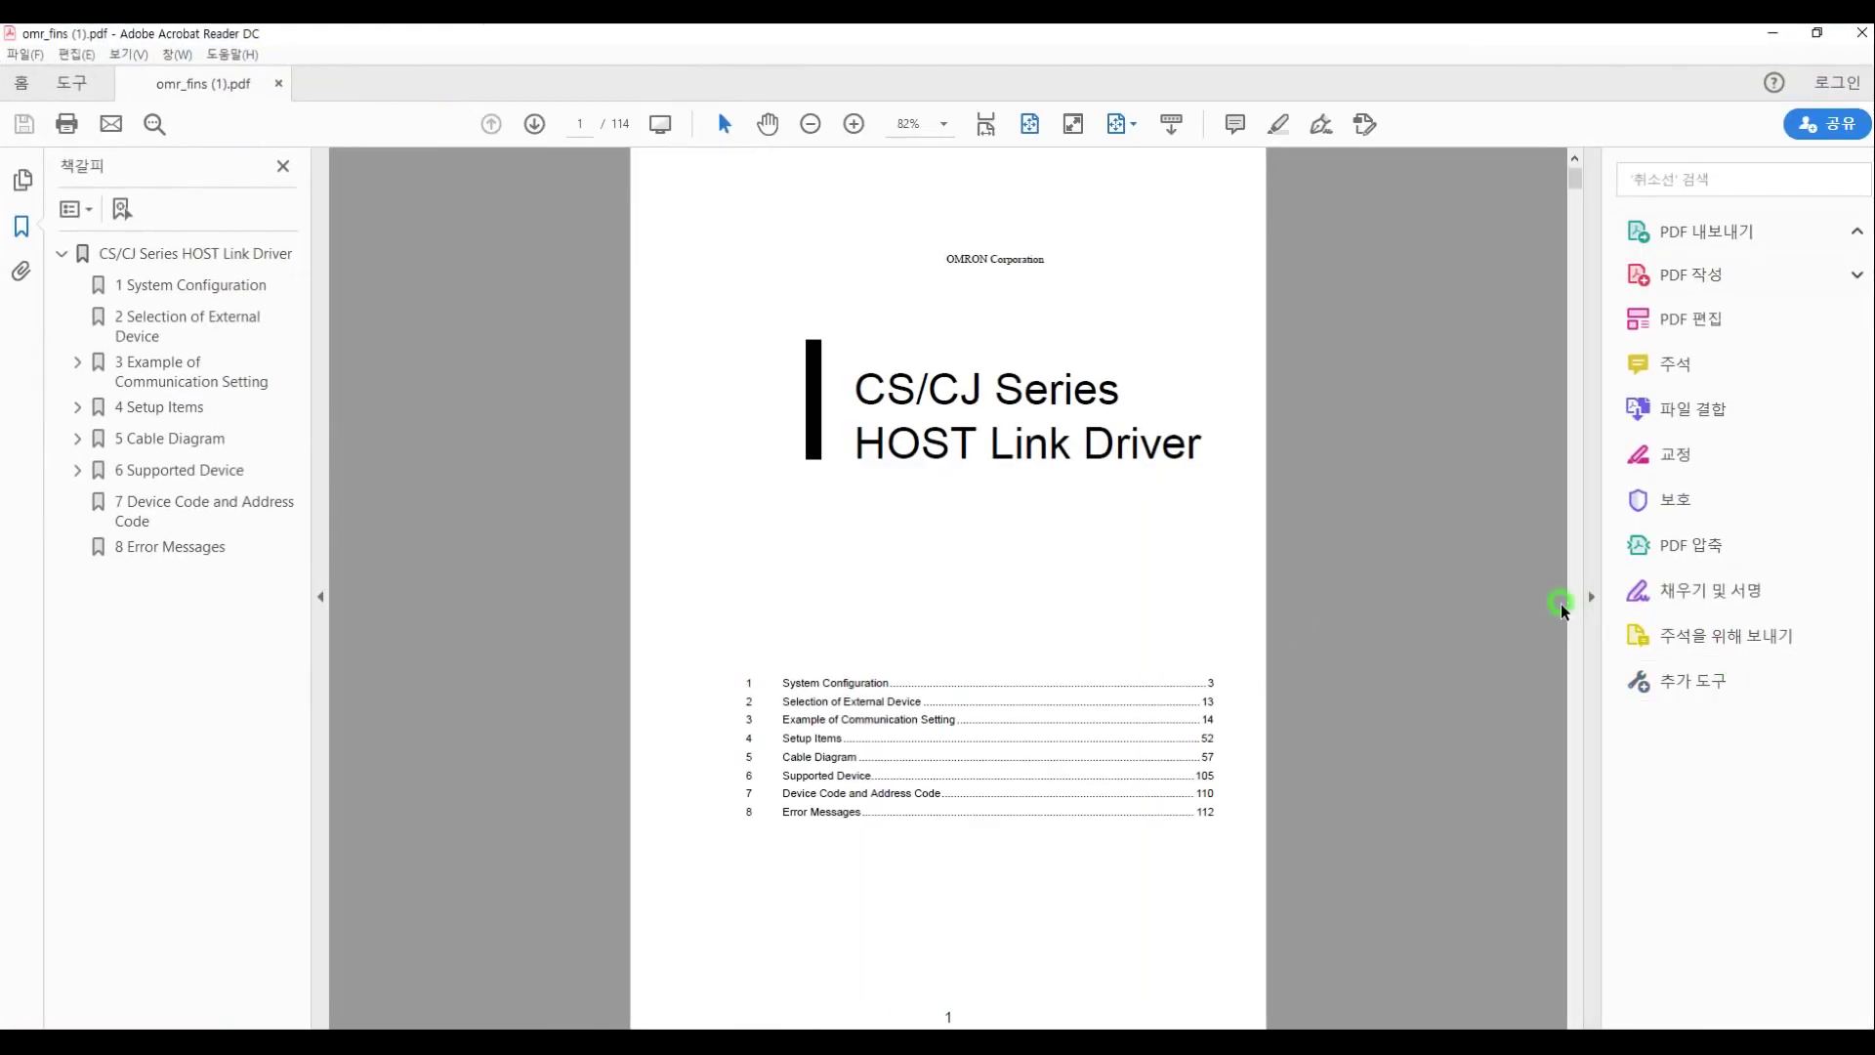
left_click(174, 435)
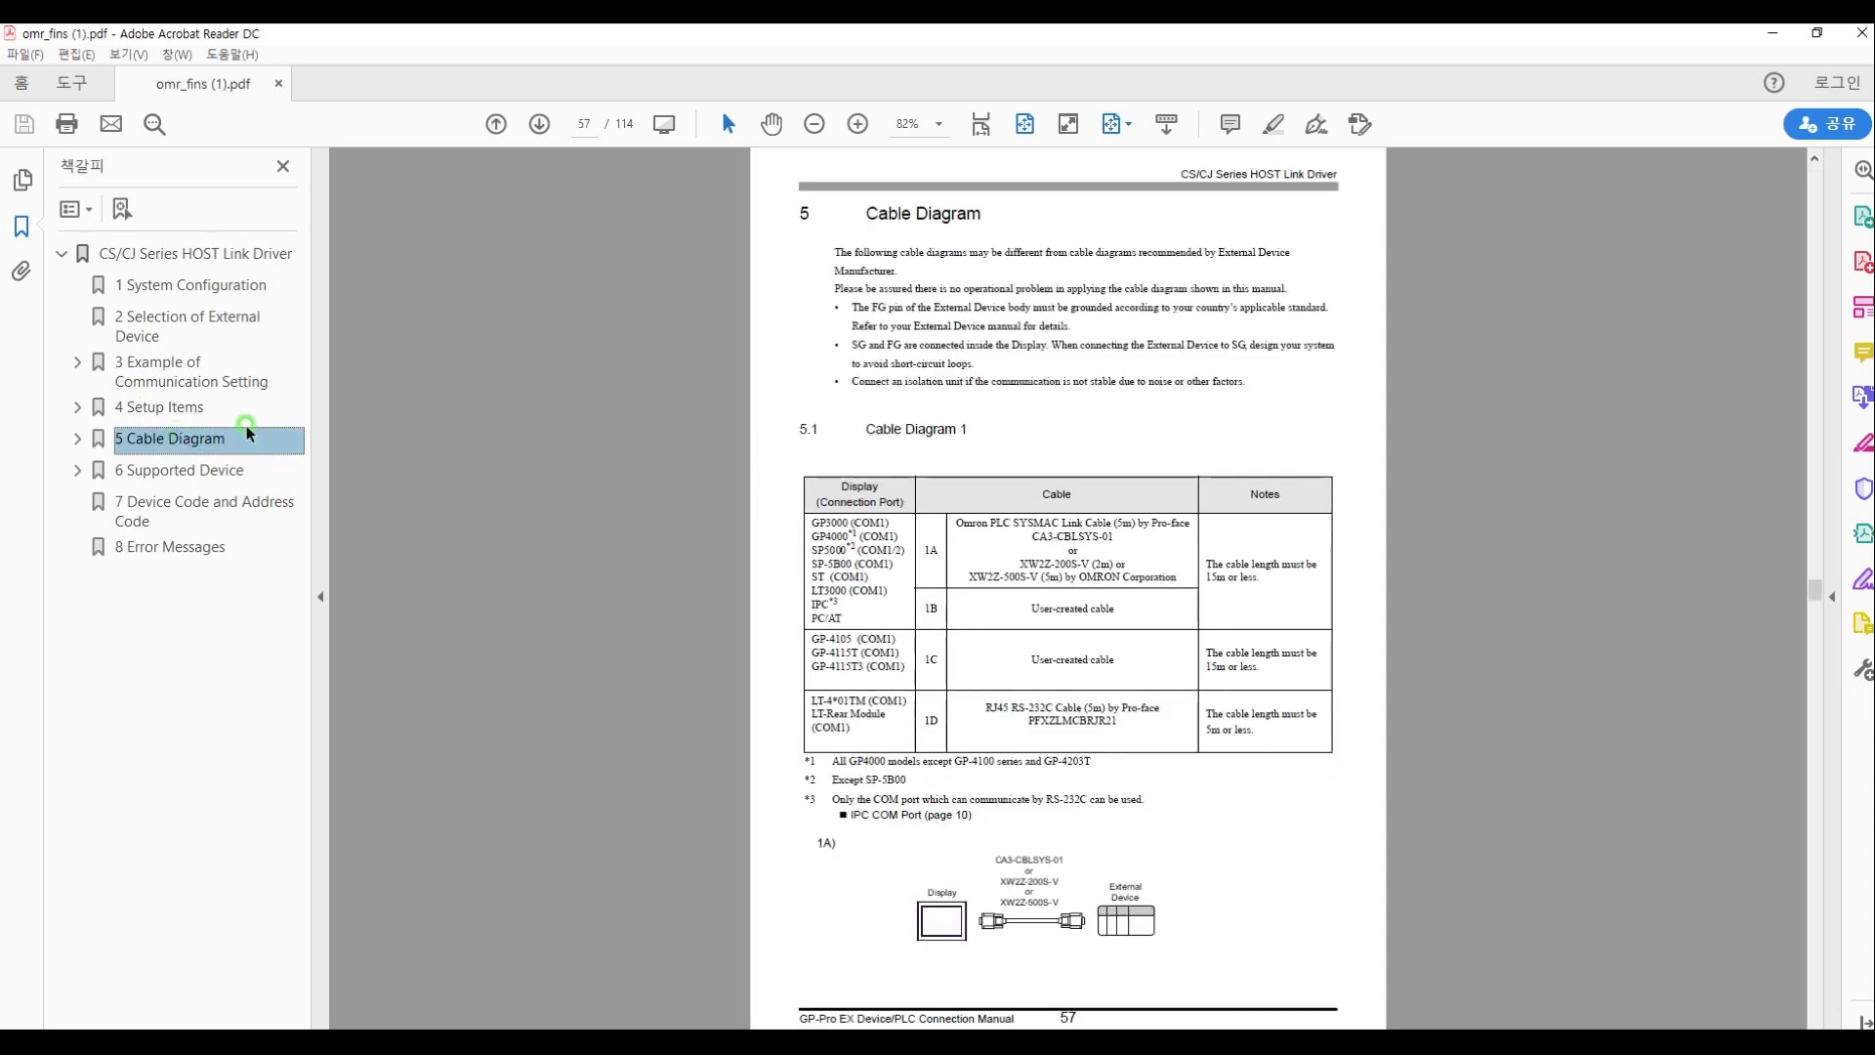
scroll(1152, 565, "down", 2)
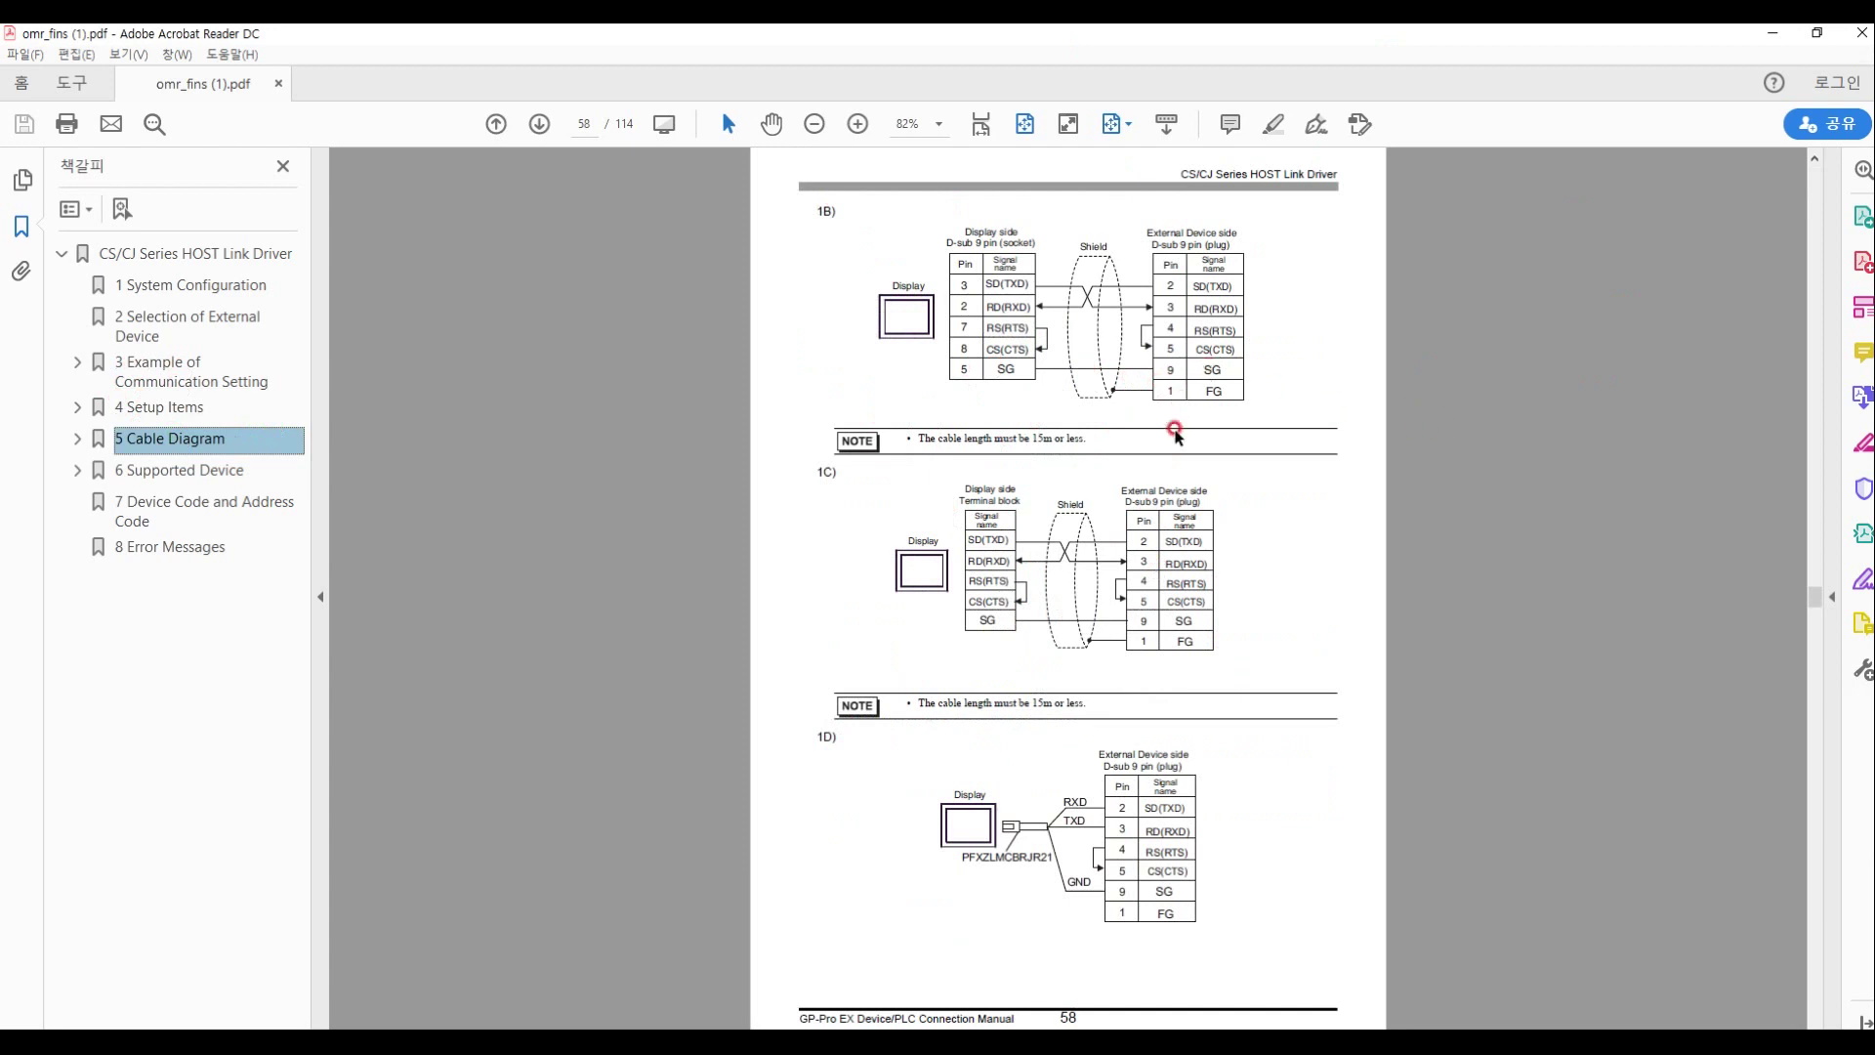
Enlarge cable diagram 1B to 300%, hide the remaining side panes, and examine its display and external device pin wiring
left_click(856, 125)
left_click(856, 126)
left_click(855, 127)
left_click(854, 127)
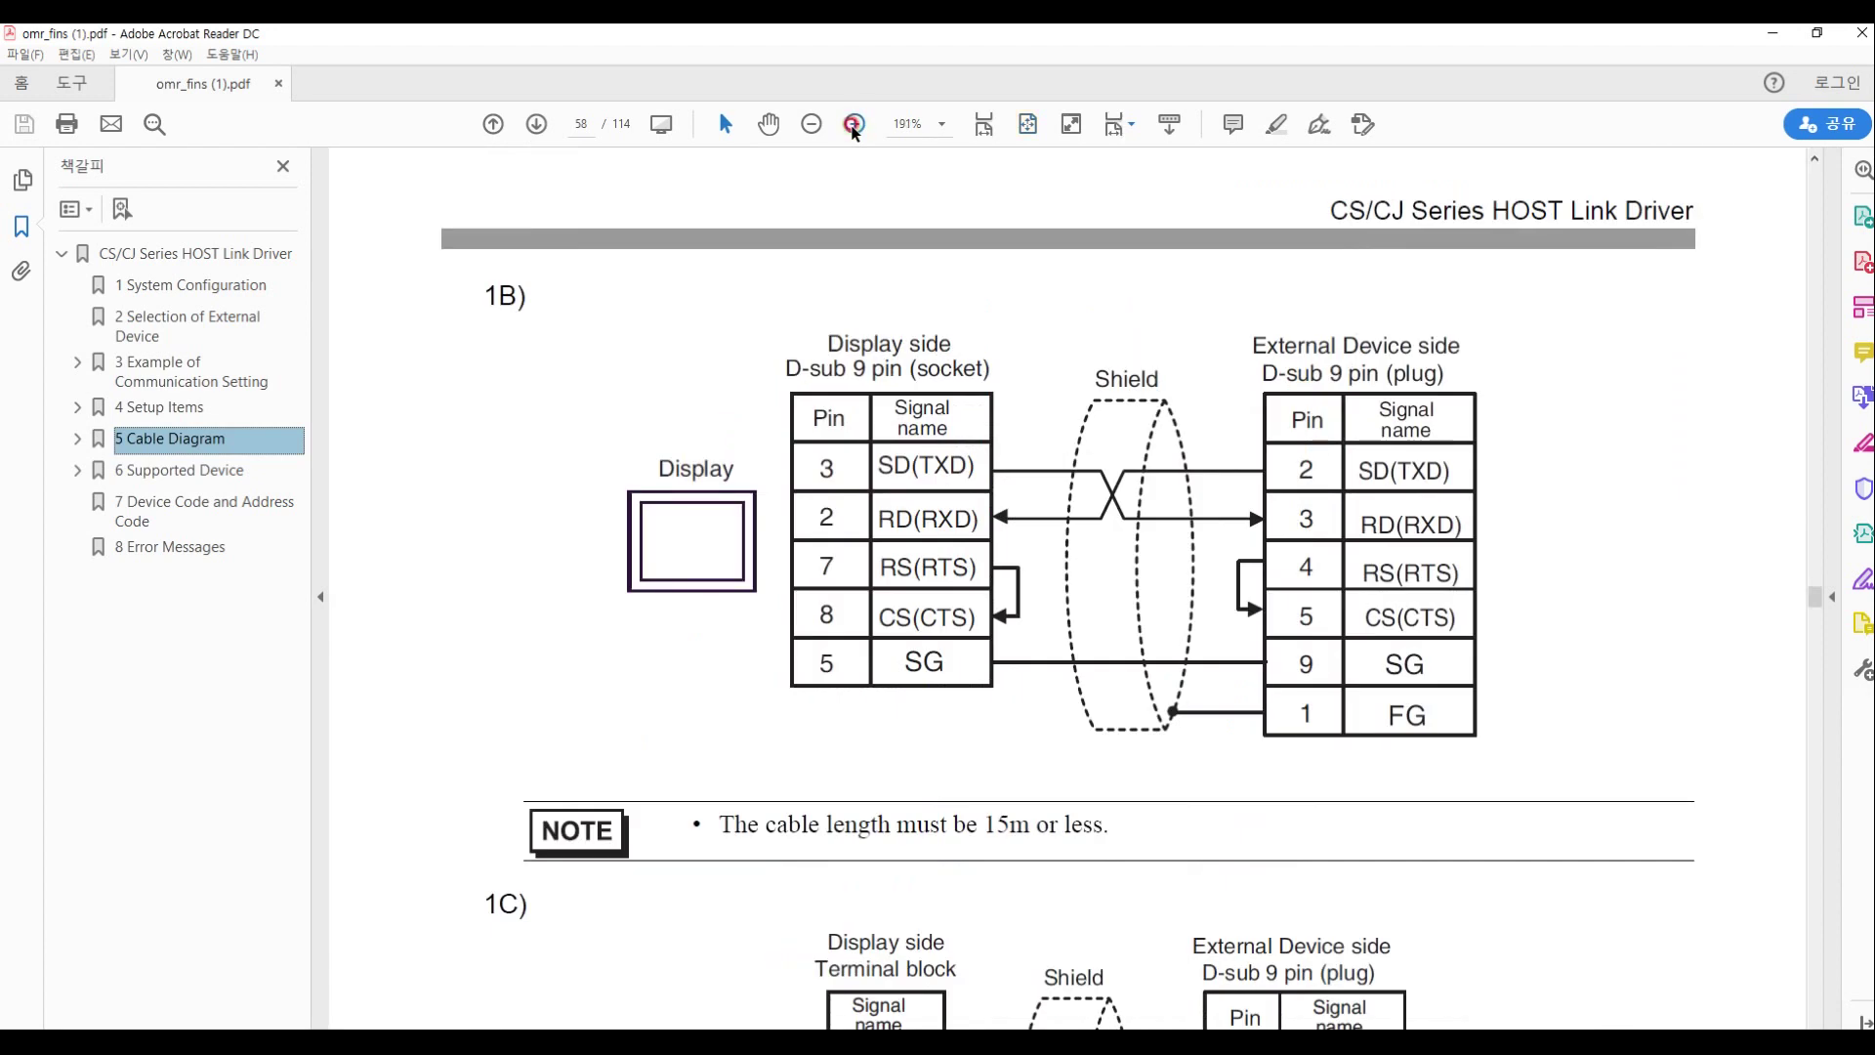
left_click(852, 127)
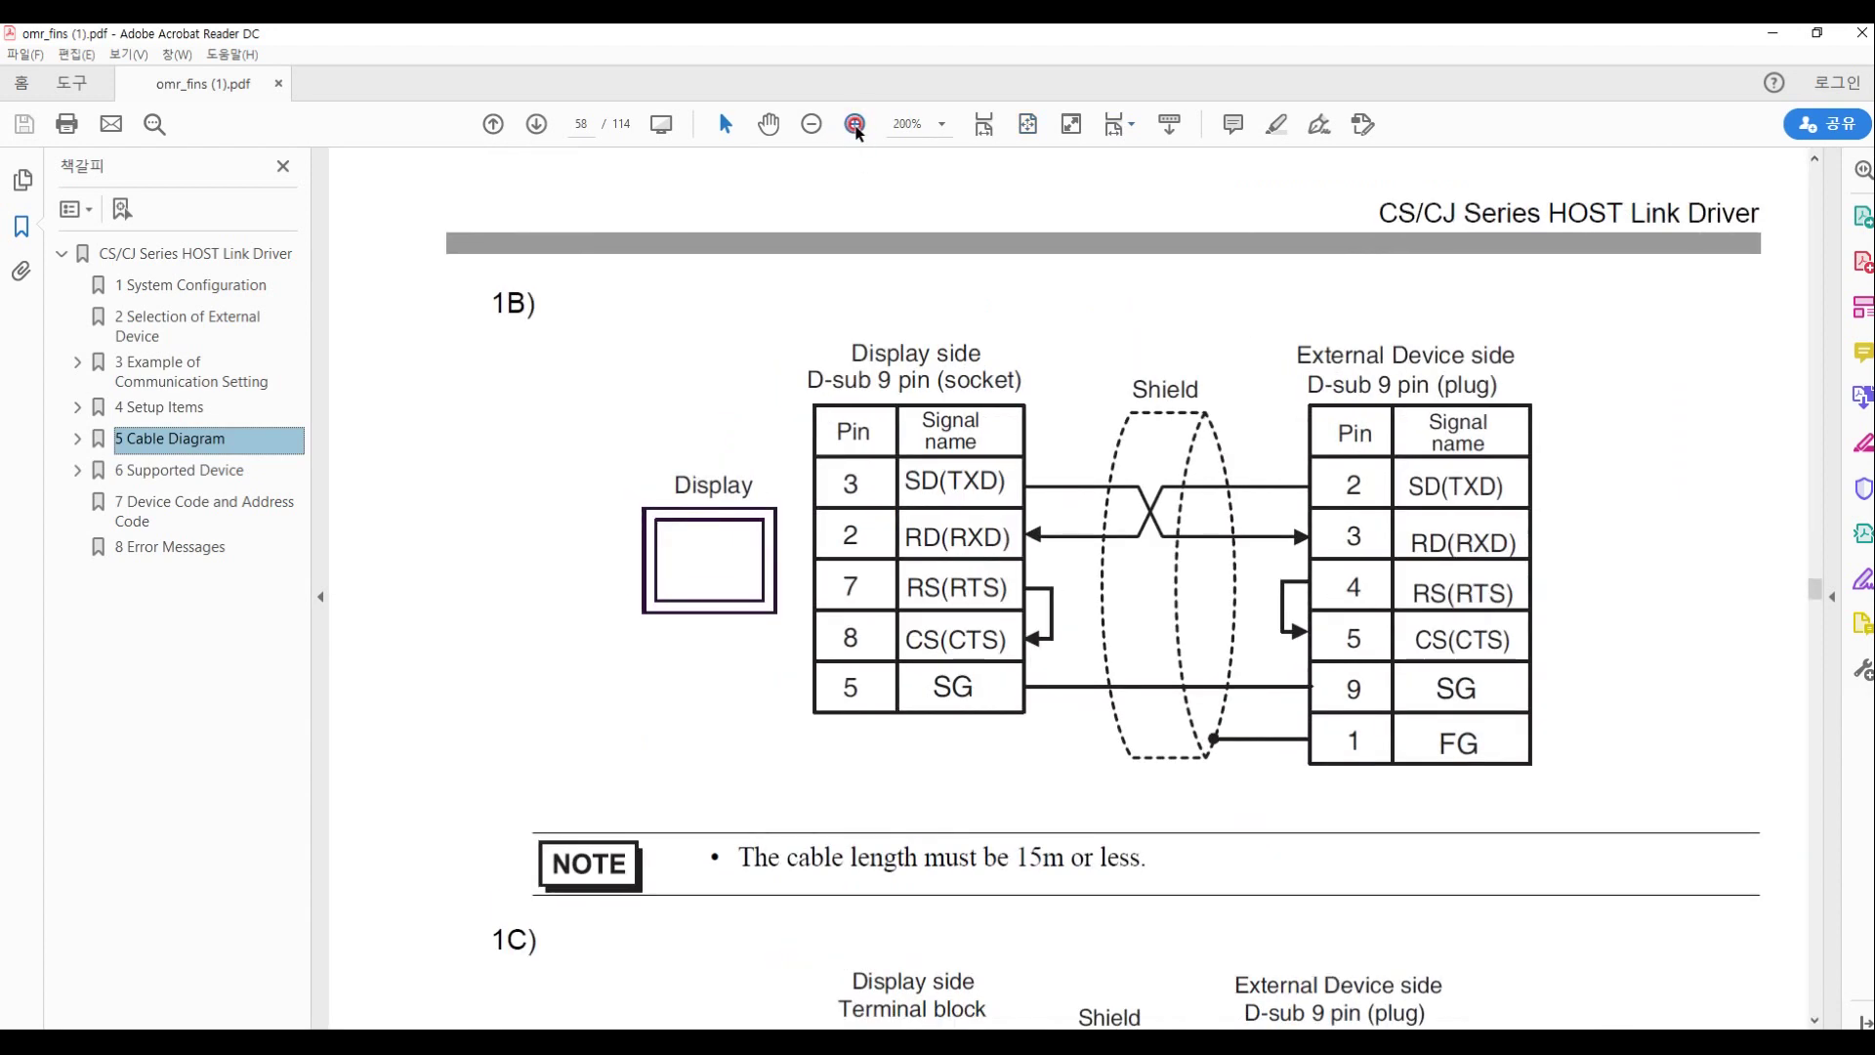
left_click(856, 127)
left_click(1868, 1022)
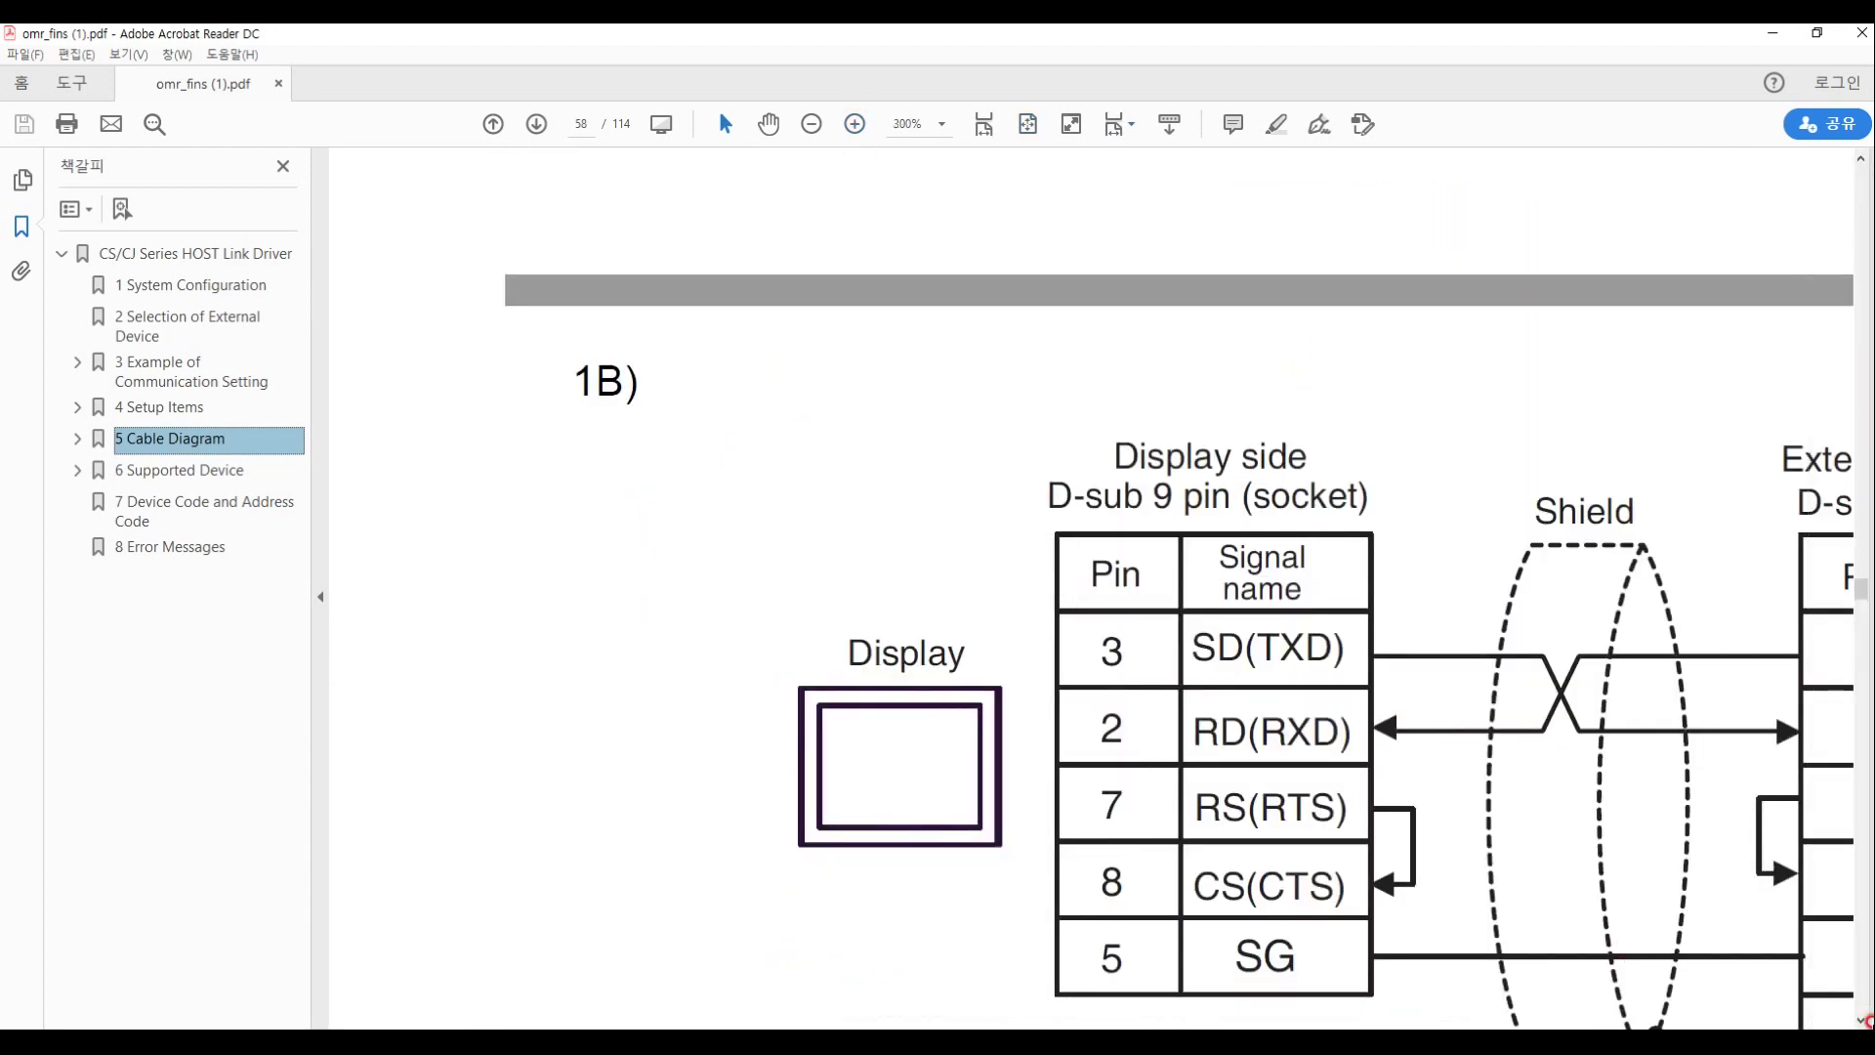
left_click(320, 739)
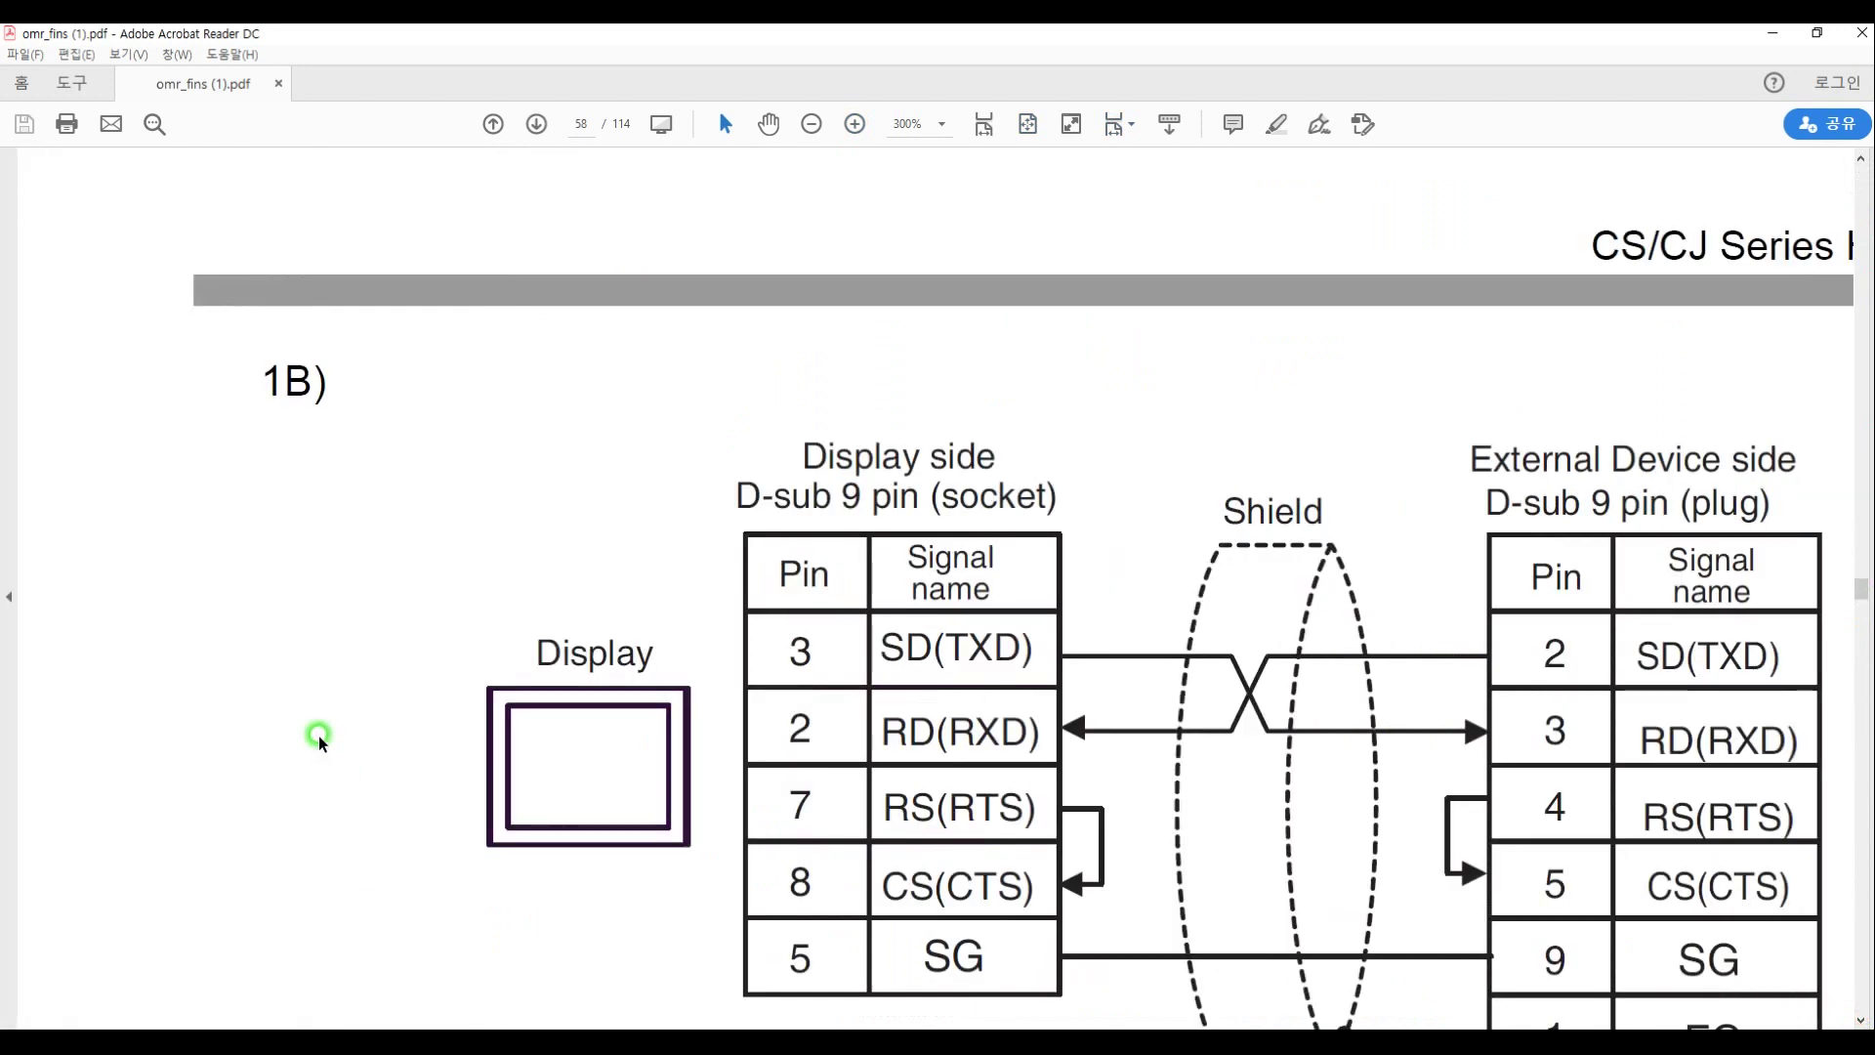
scroll(787, 581, "down", 2)
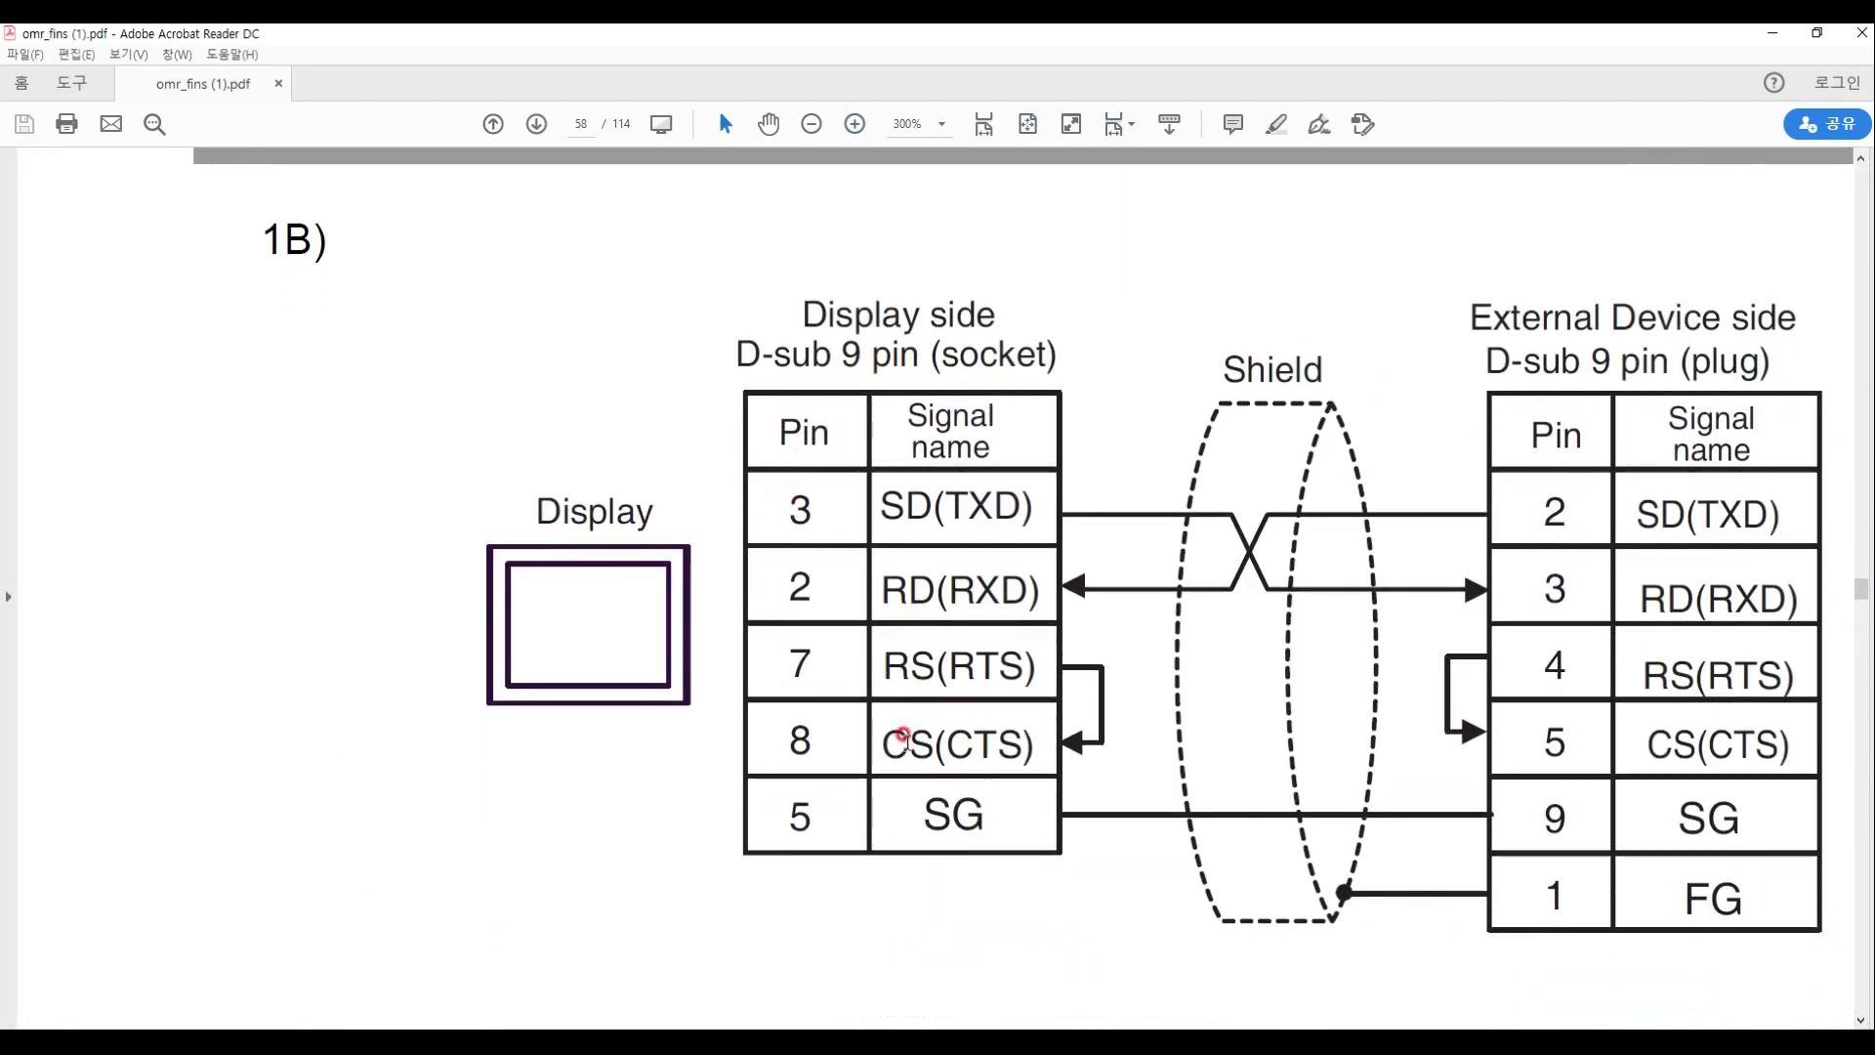